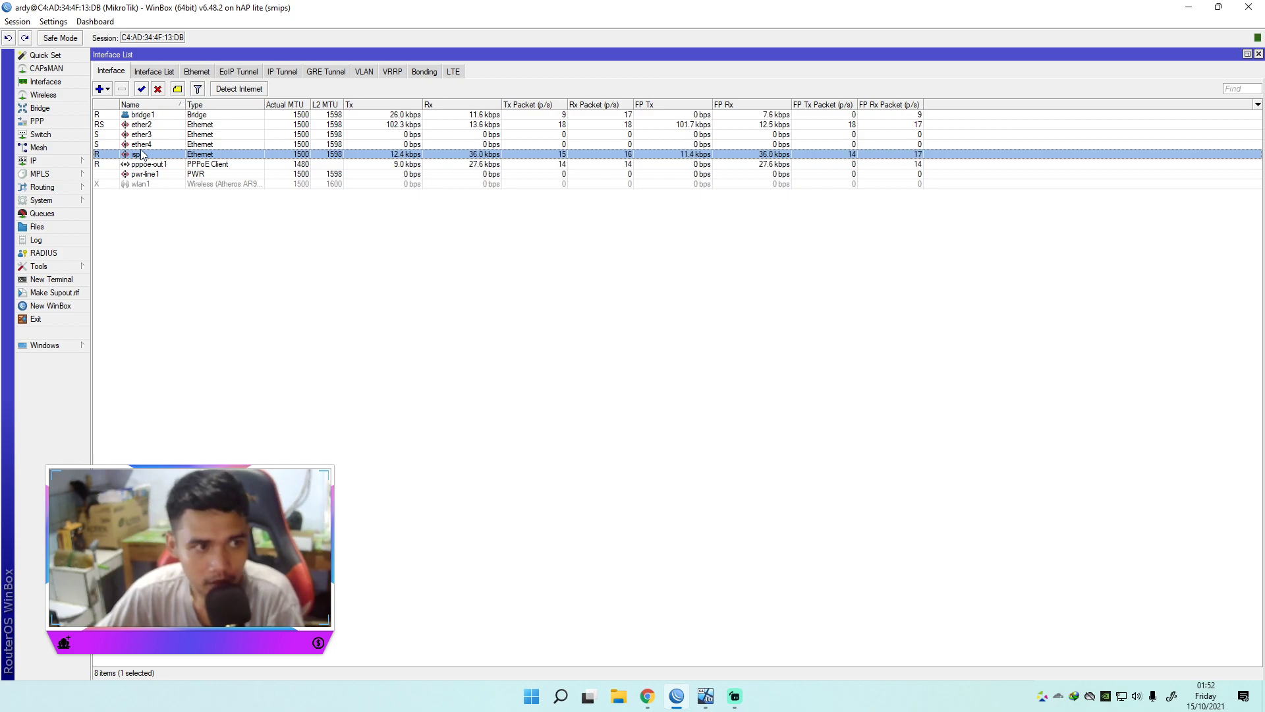
Step: Select the ether2 interface in the Interface List
click(143, 125)
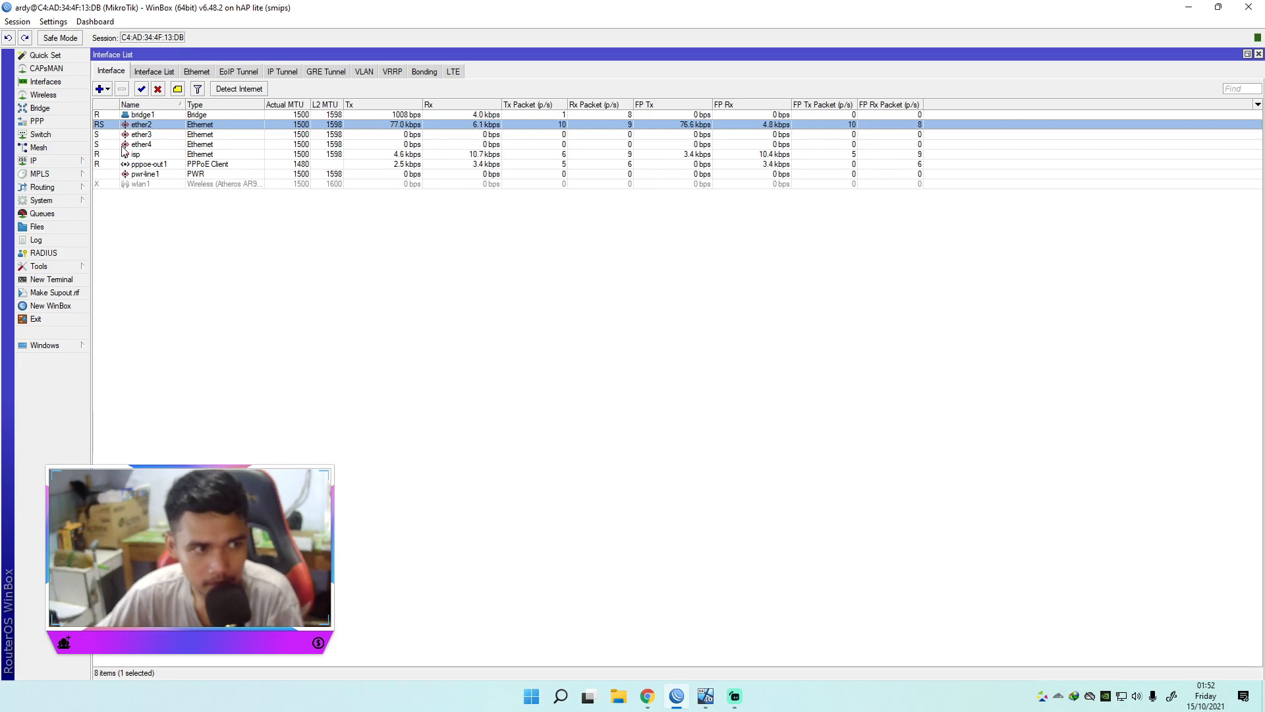
Step: Open the Bridge window and review bridge ports ether2, ether3 and ether4
click(40, 108)
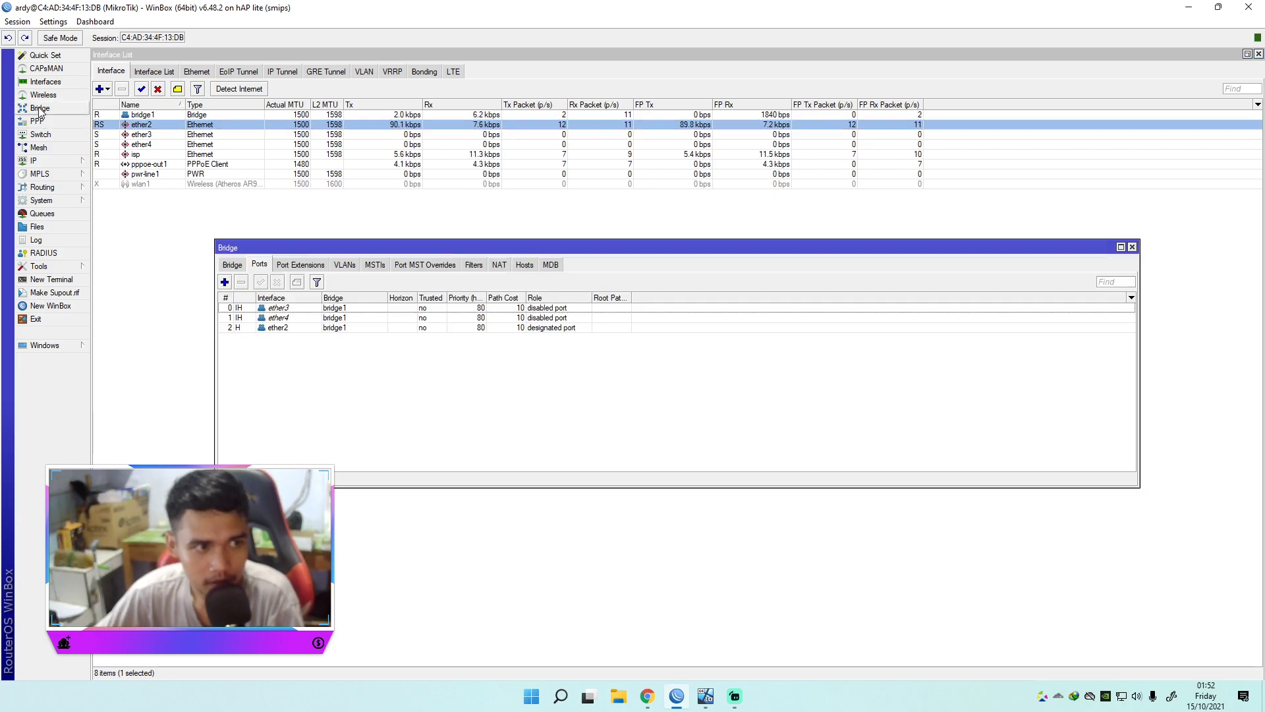
drag(295, 247, 403, 226)
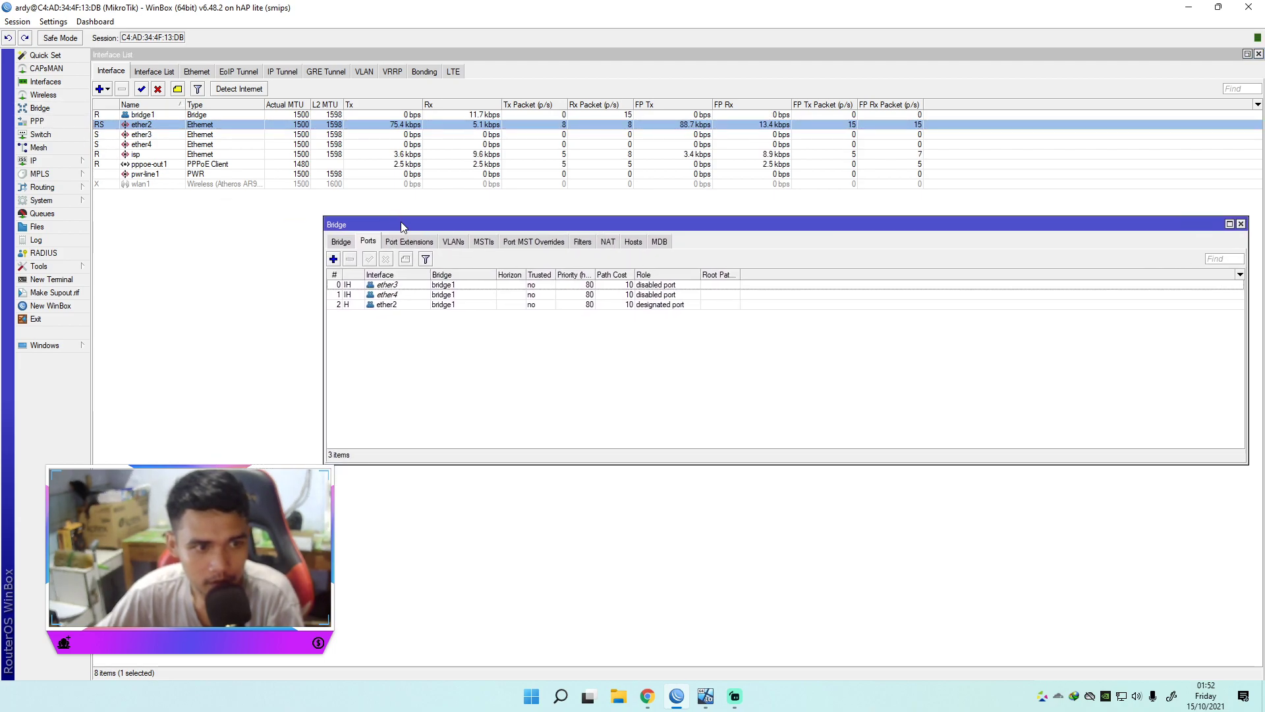
click(394, 304)
click(393, 288)
click(394, 296)
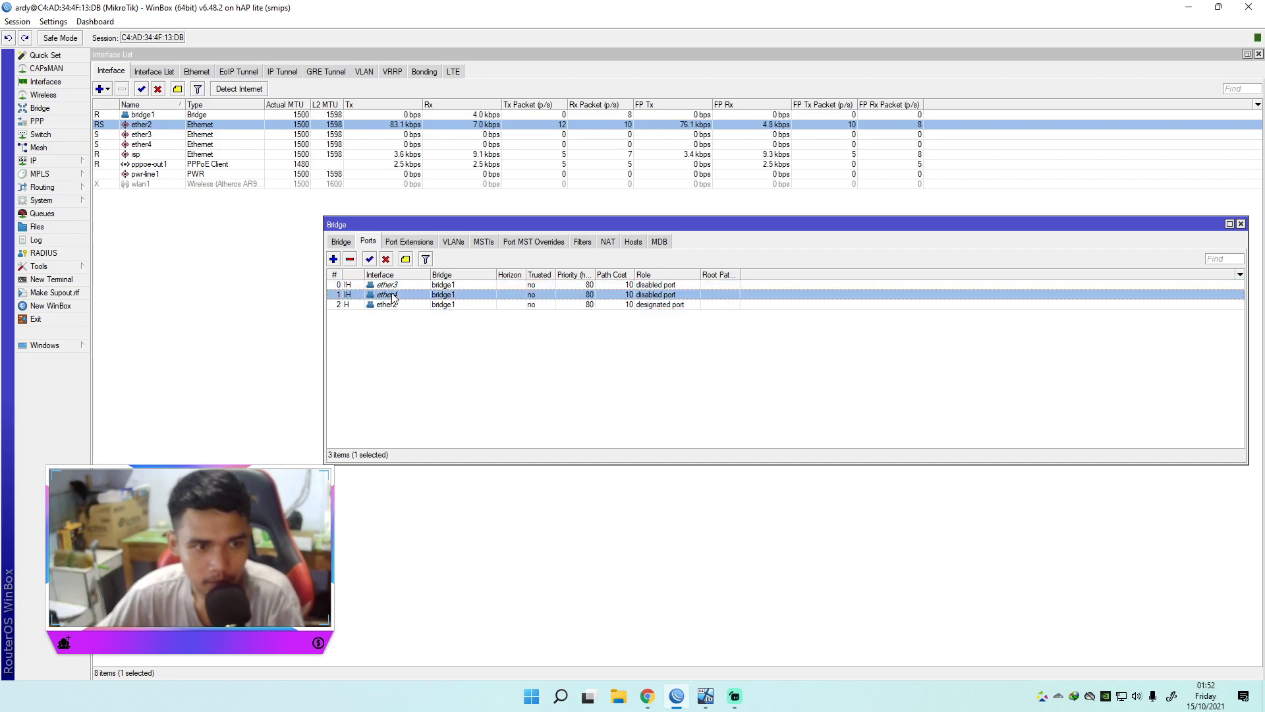
Step: Check bridge1 on the Bridge tab, return to Ports, then close the Bridge window
click(340, 242)
click(378, 287)
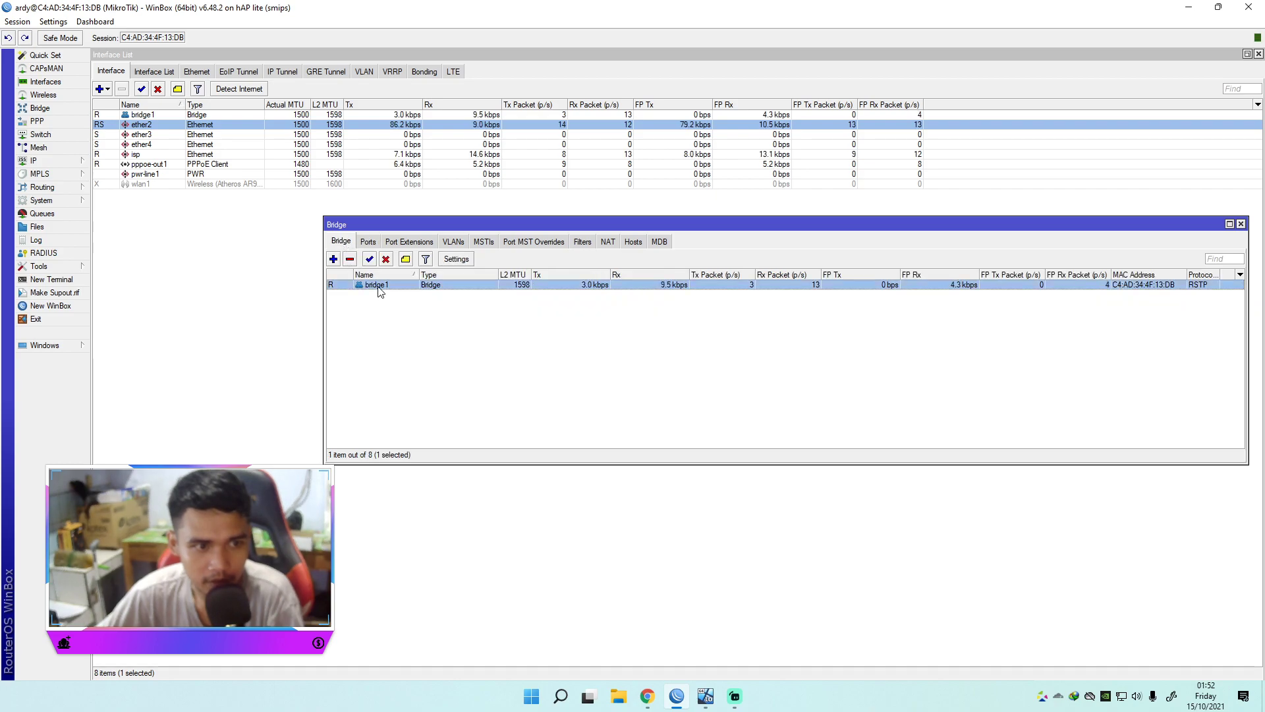
click(366, 243)
click(391, 307)
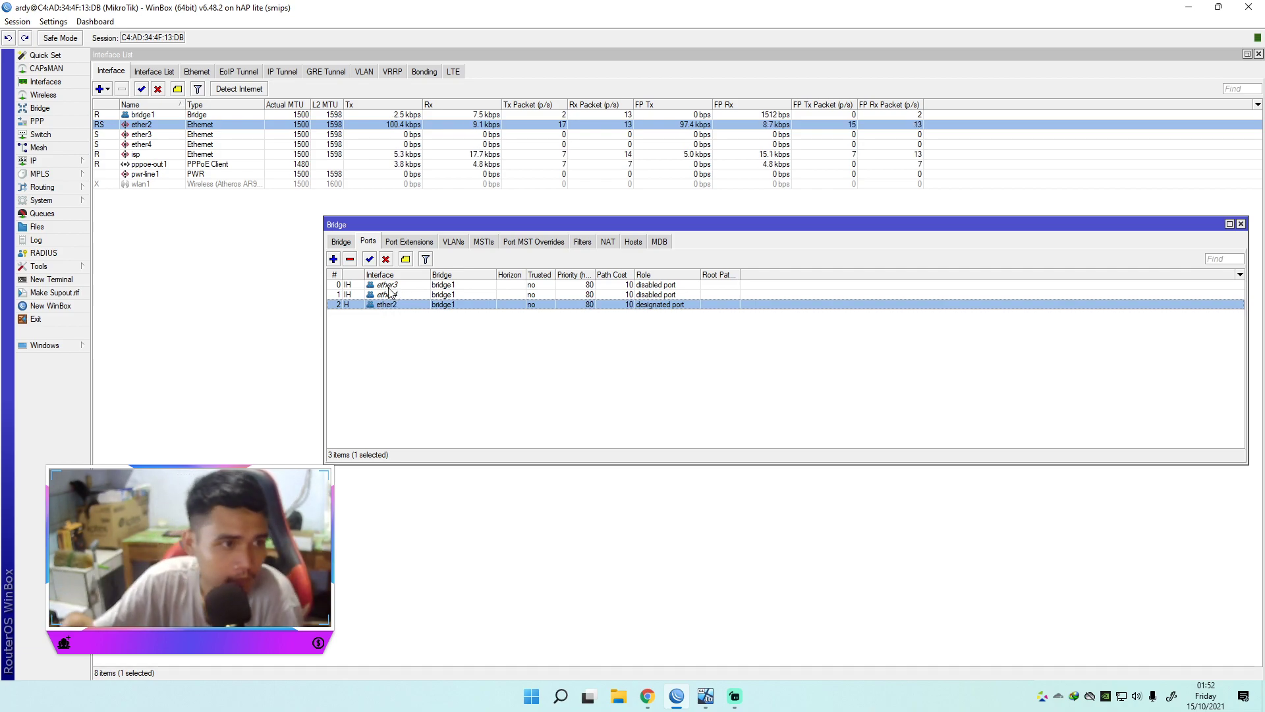
click(1240, 223)
click(689, 310)
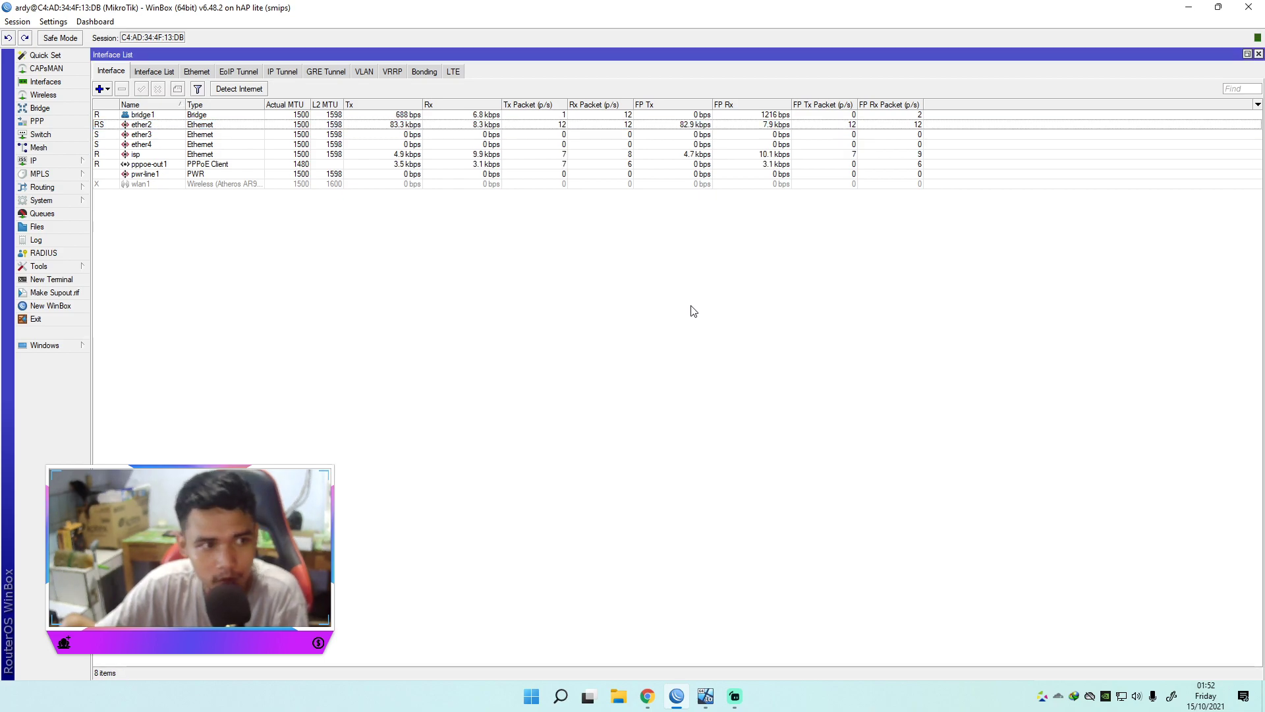
Step: Open the IP DHCP Server list and select the dhcp1 server
click(36, 161)
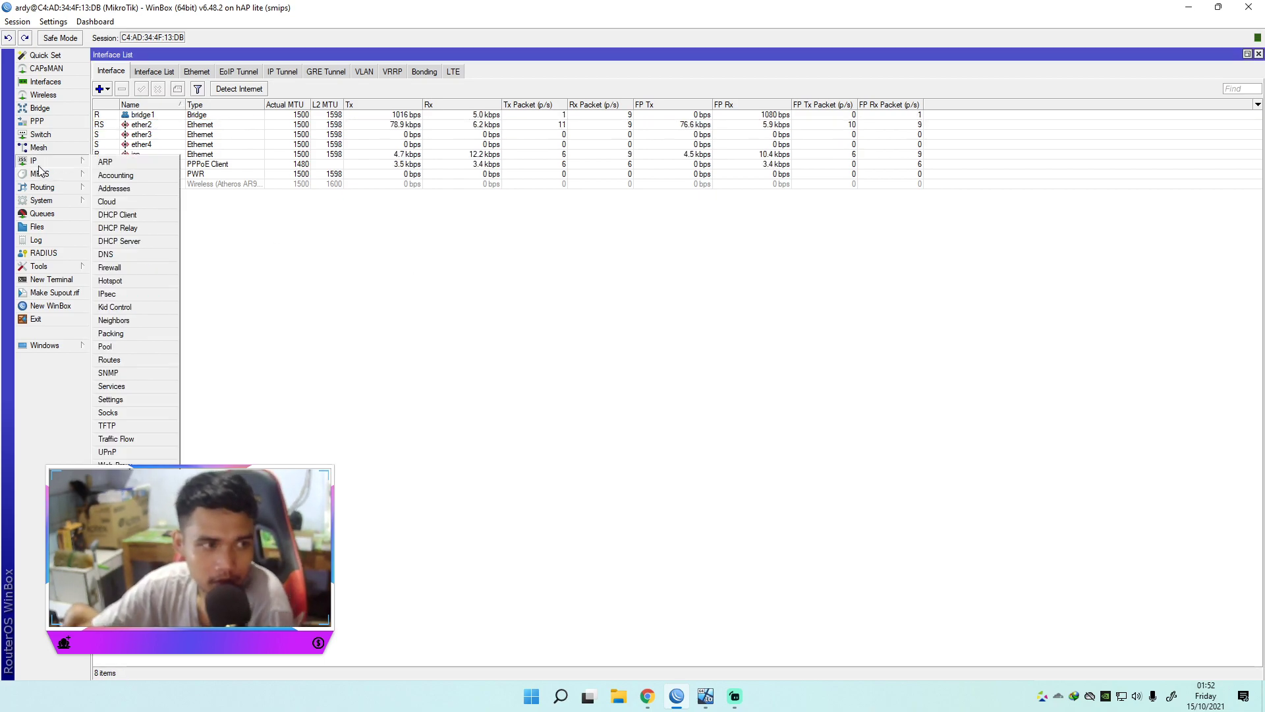
click(119, 241)
drag(525, 253, 725, 245)
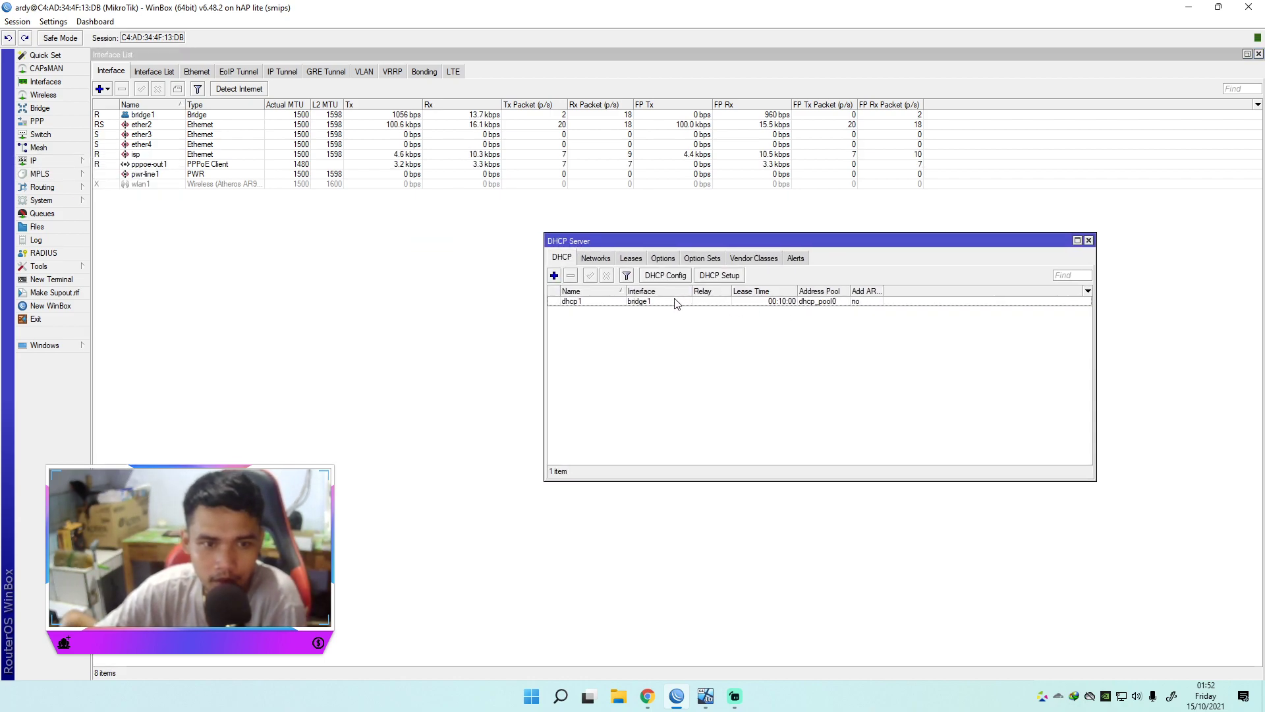
click(635, 303)
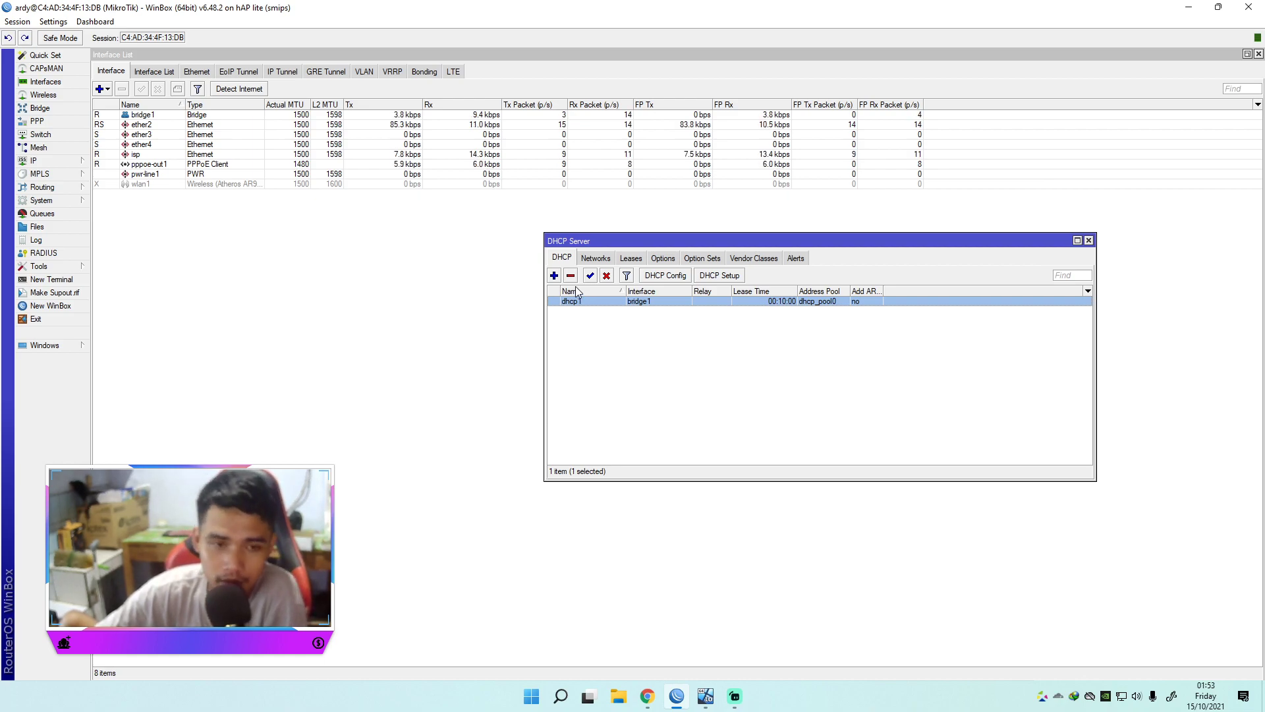
drag(659, 241, 743, 224)
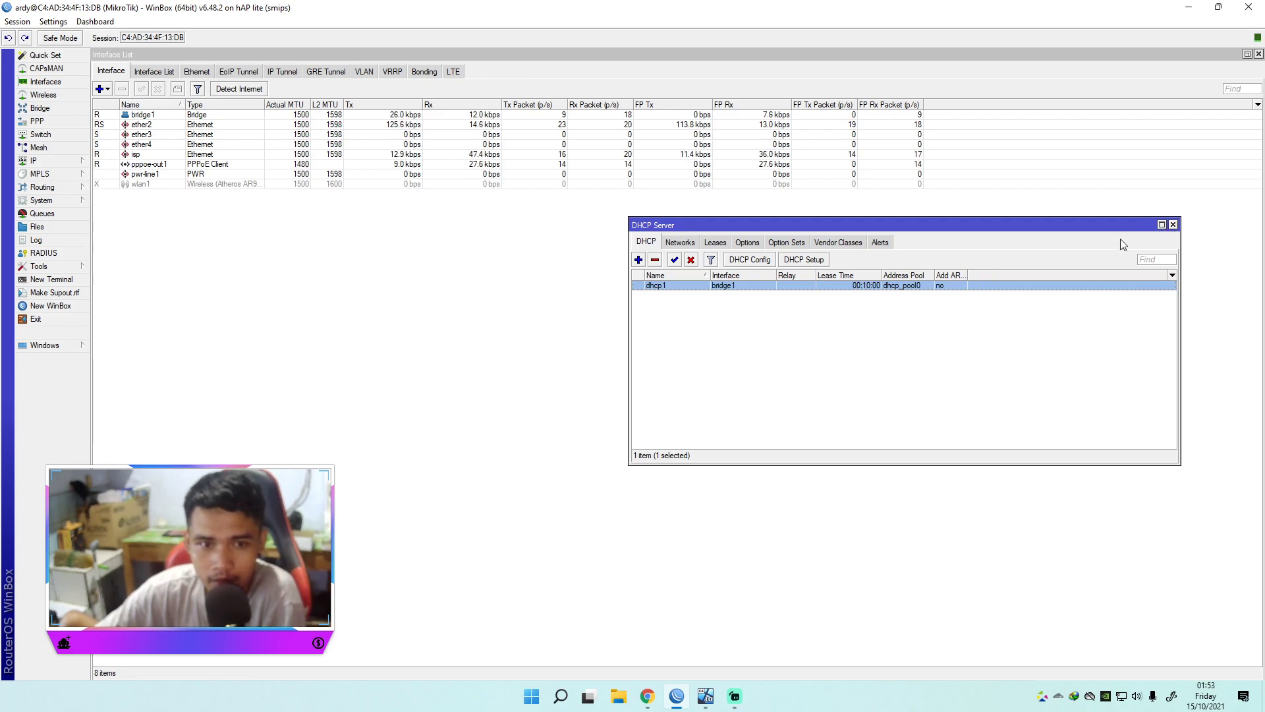
Step: Start DHCP Setup with bridge1, then close it and the DHCP Server window unapplied
click(804, 260)
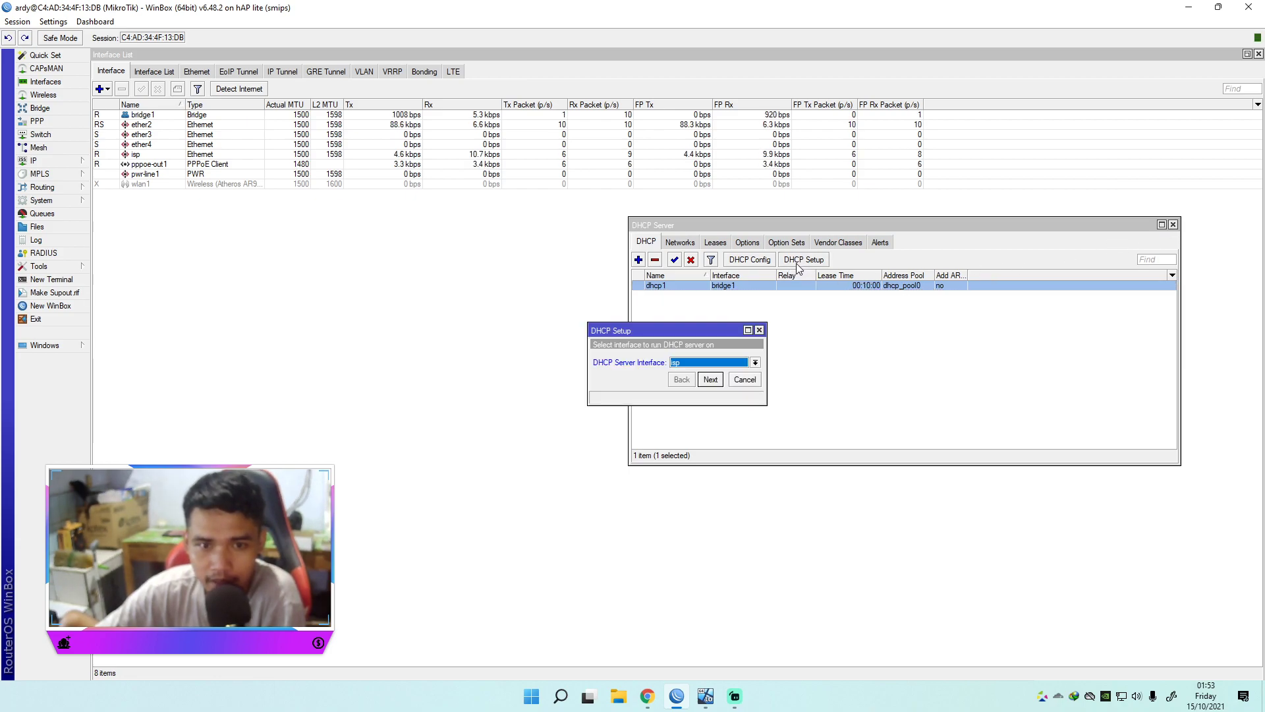
click(688, 366)
click(684, 373)
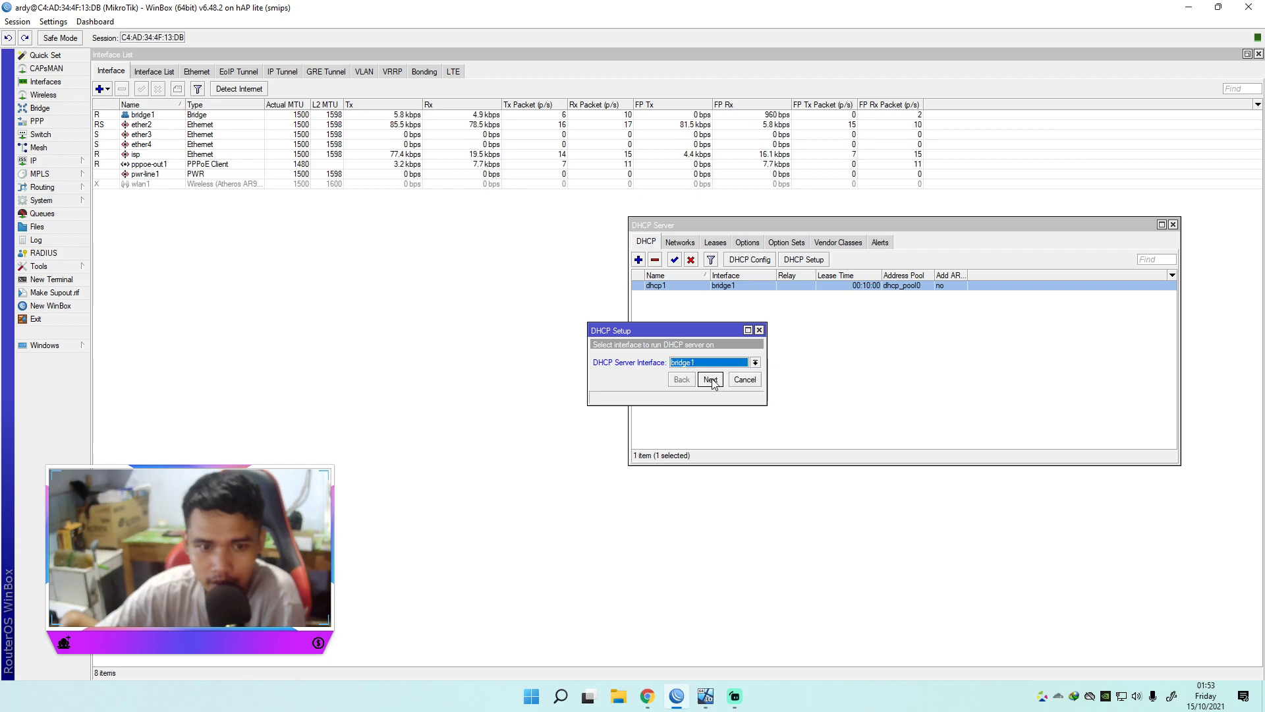
click(759, 330)
click(1172, 224)
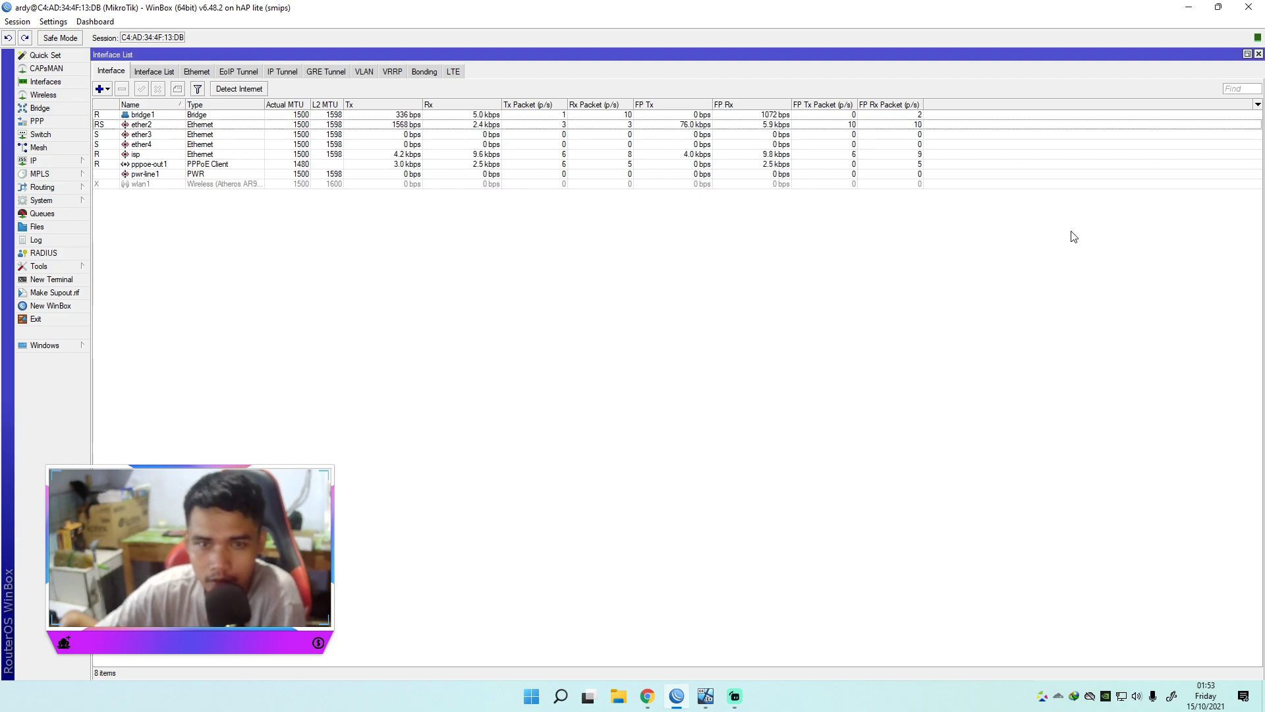
click(40, 160)
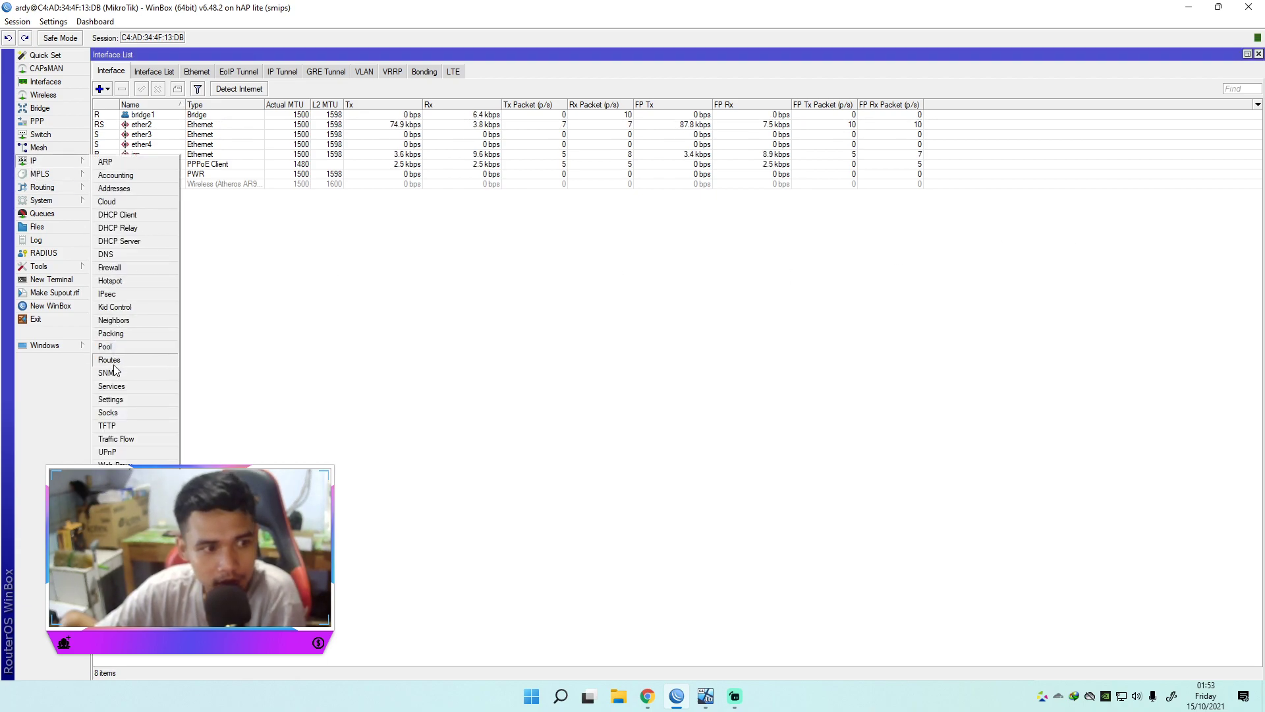
Step: Rename IP pool dhcp_pool0 to hotspot and close the IP Pool window
click(131, 348)
drag(181, 331, 606, 305)
click(552, 370)
double_click(552, 370)
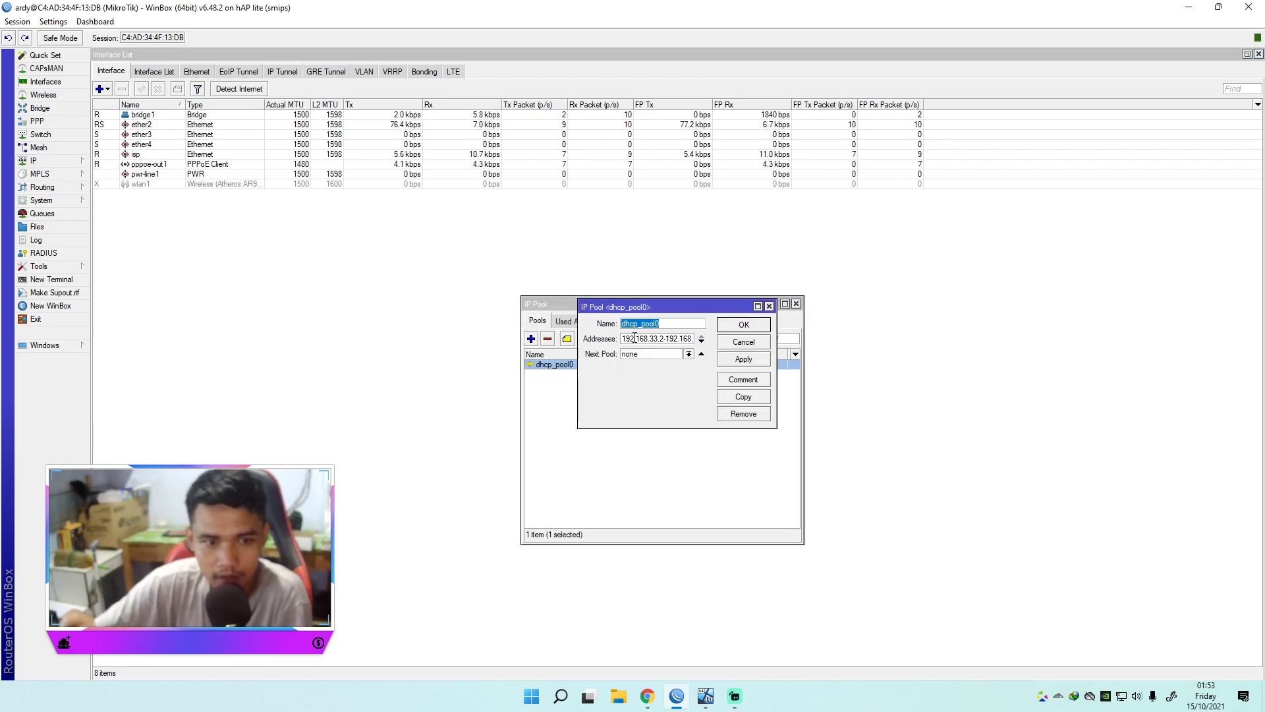
text(hot)
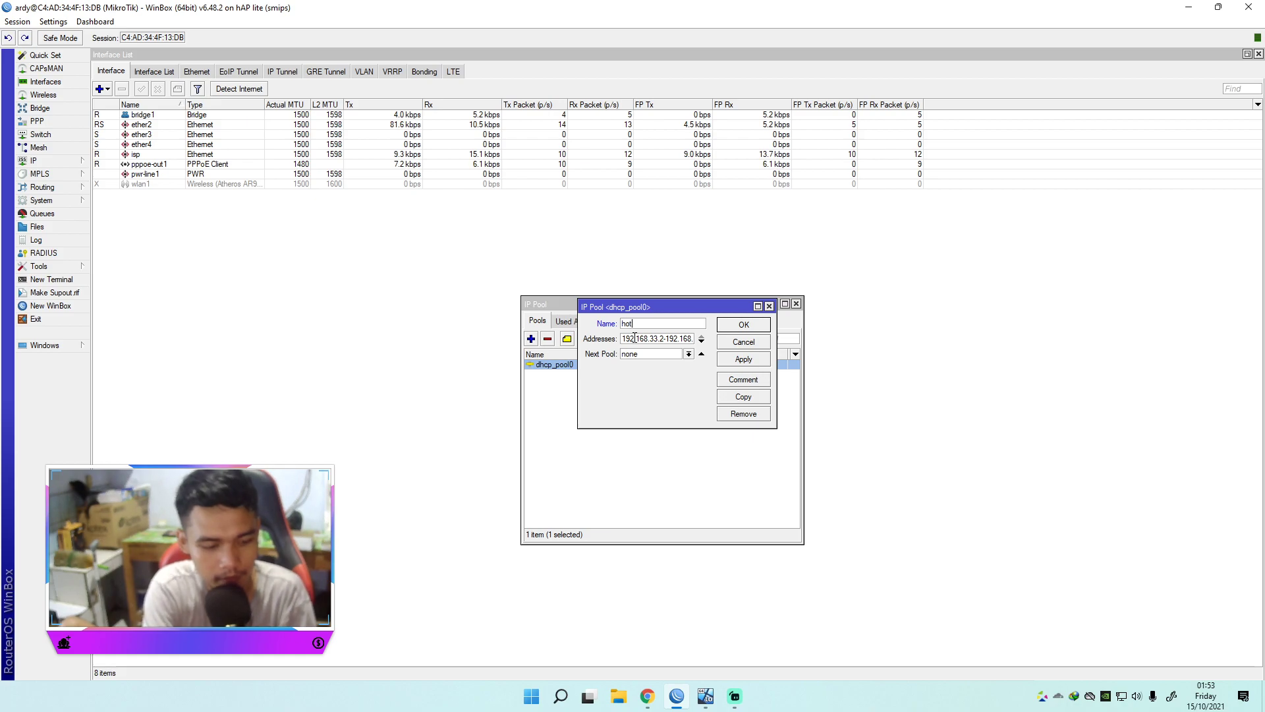
text(spot)
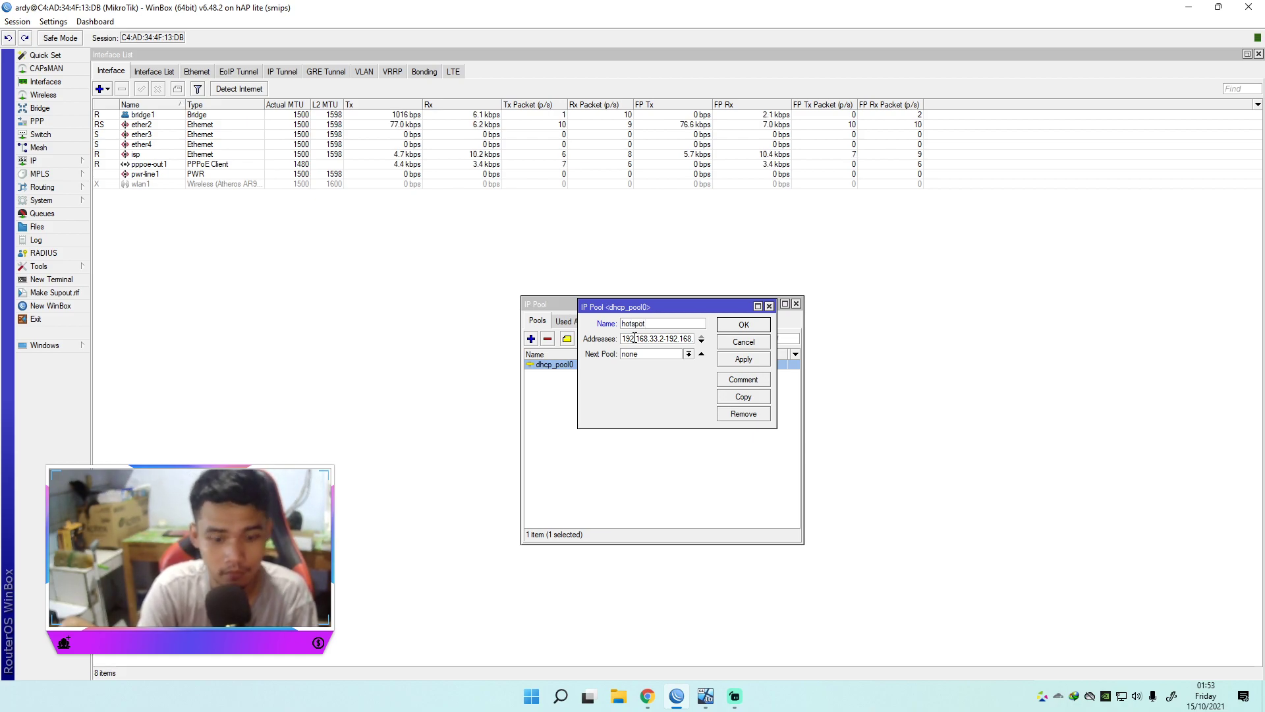
key(Return)
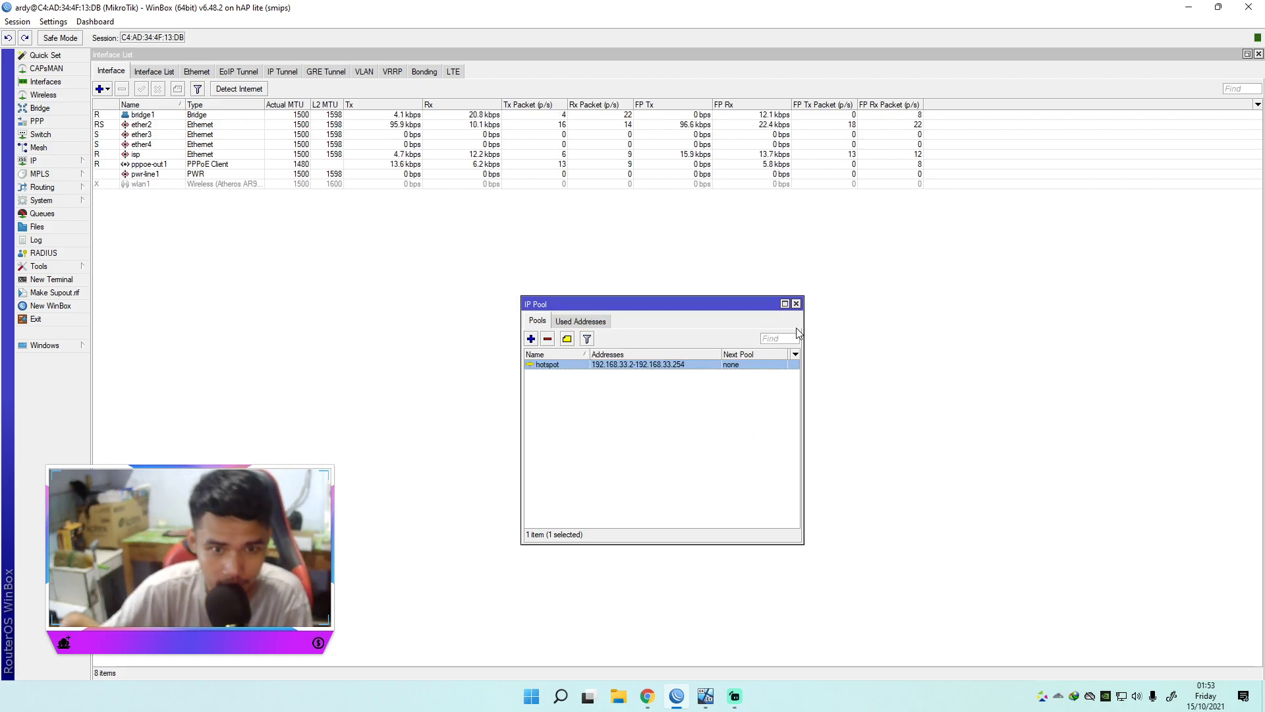
click(796, 304)
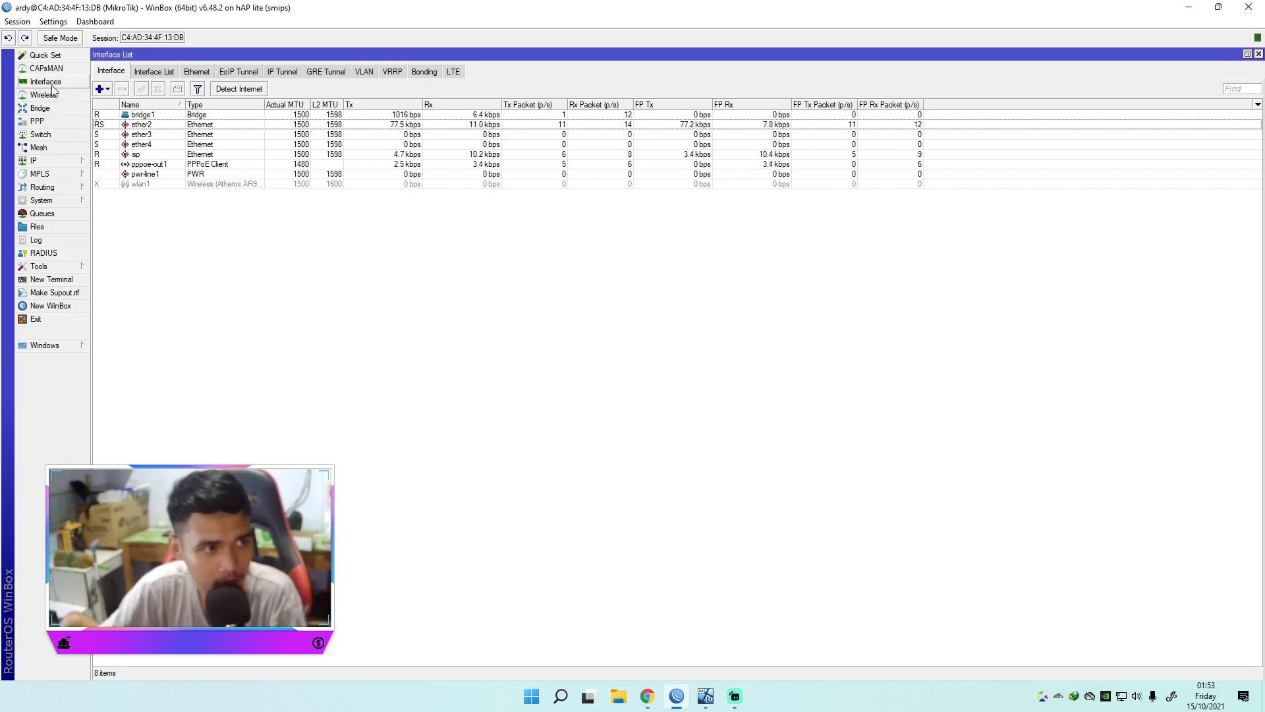
Step: Open the IP Hotspot window on its server profiles and move it left
click(40, 165)
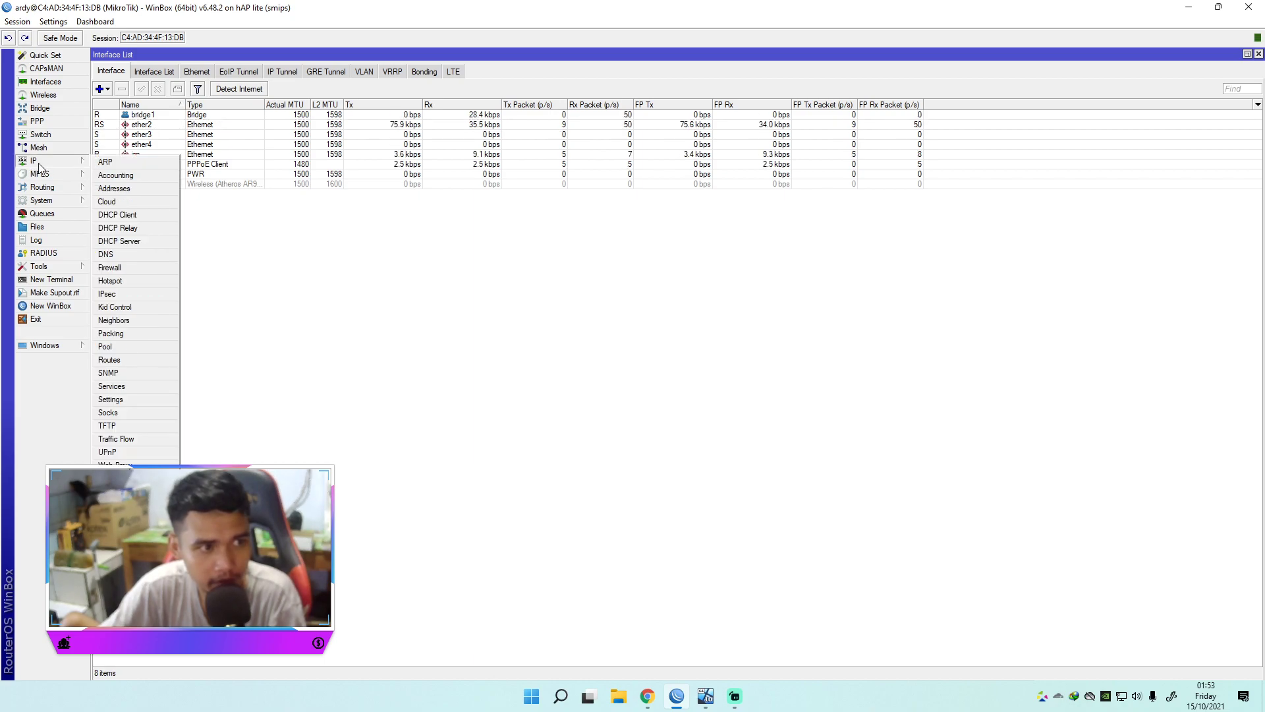
click(111, 286)
drag(556, 238, 393, 238)
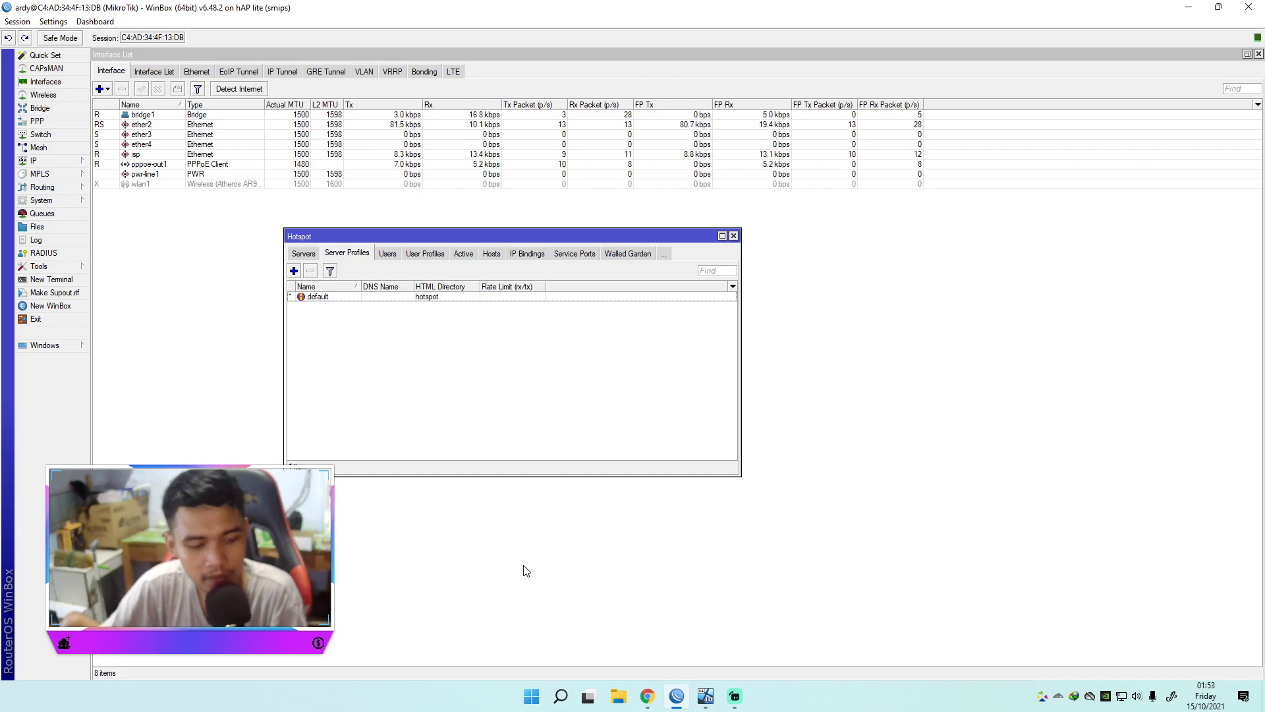
key(super+r)
Step: Start a continuous ping to 8.8.8.8 and place its console at the lower right
key(Return)
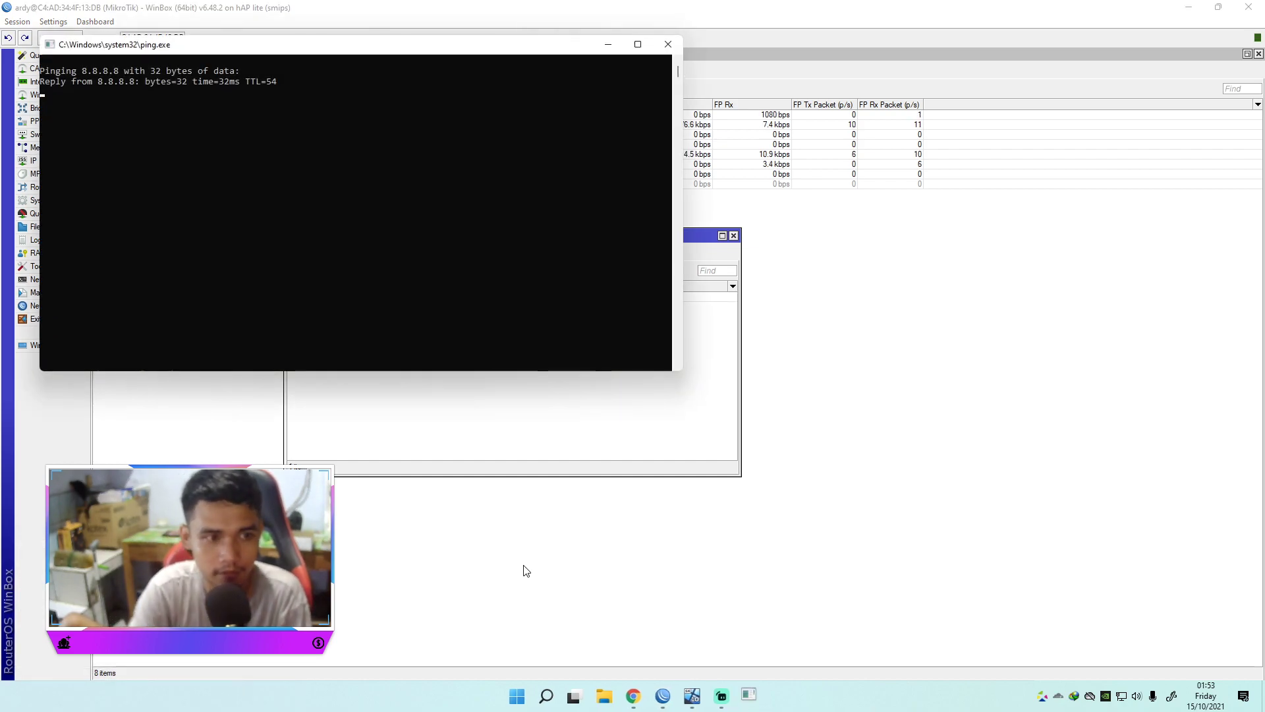
drag(266, 52, 781, 287)
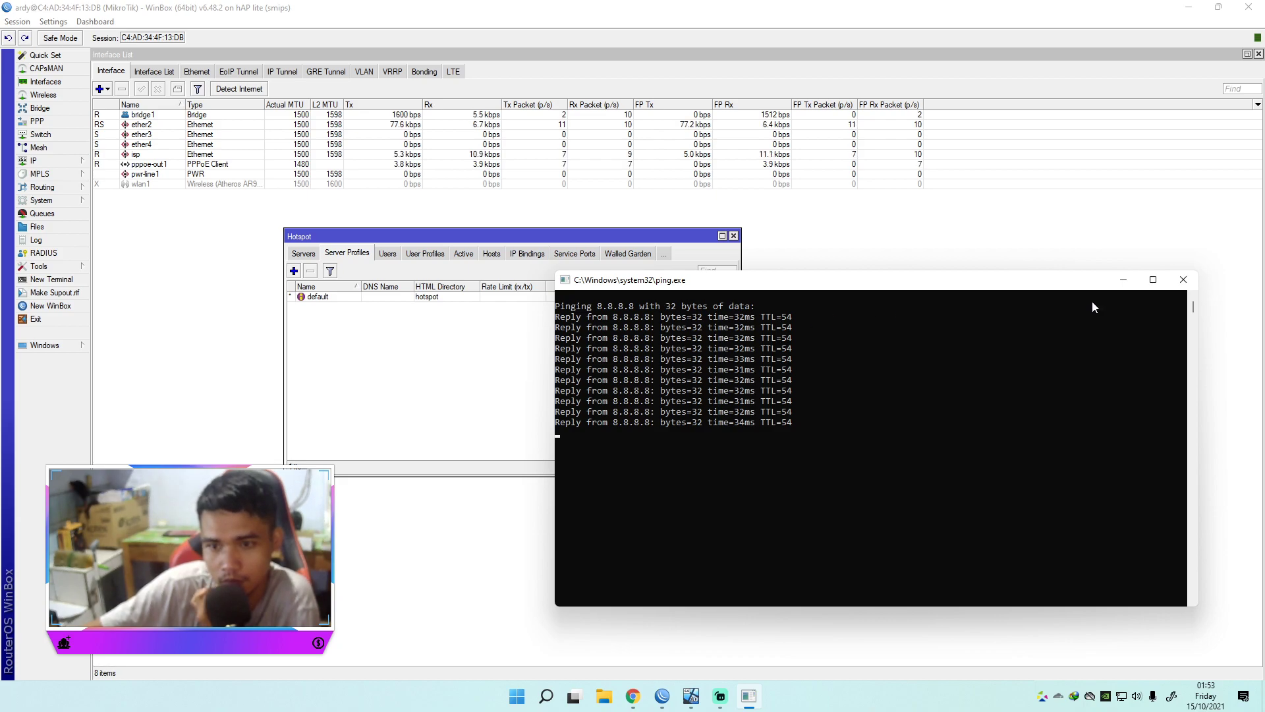
Step: Minimize the ping console, view the hotspot servers, and close the Hotspot window
click(1123, 284)
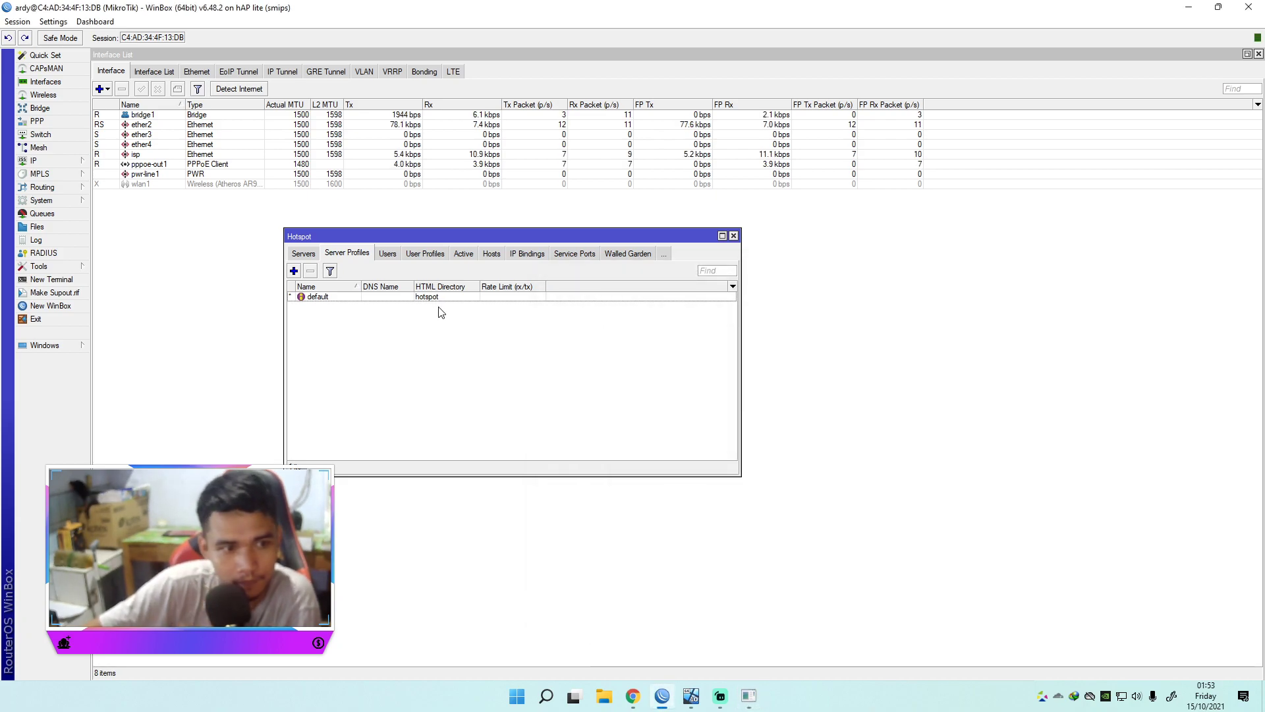
click(304, 255)
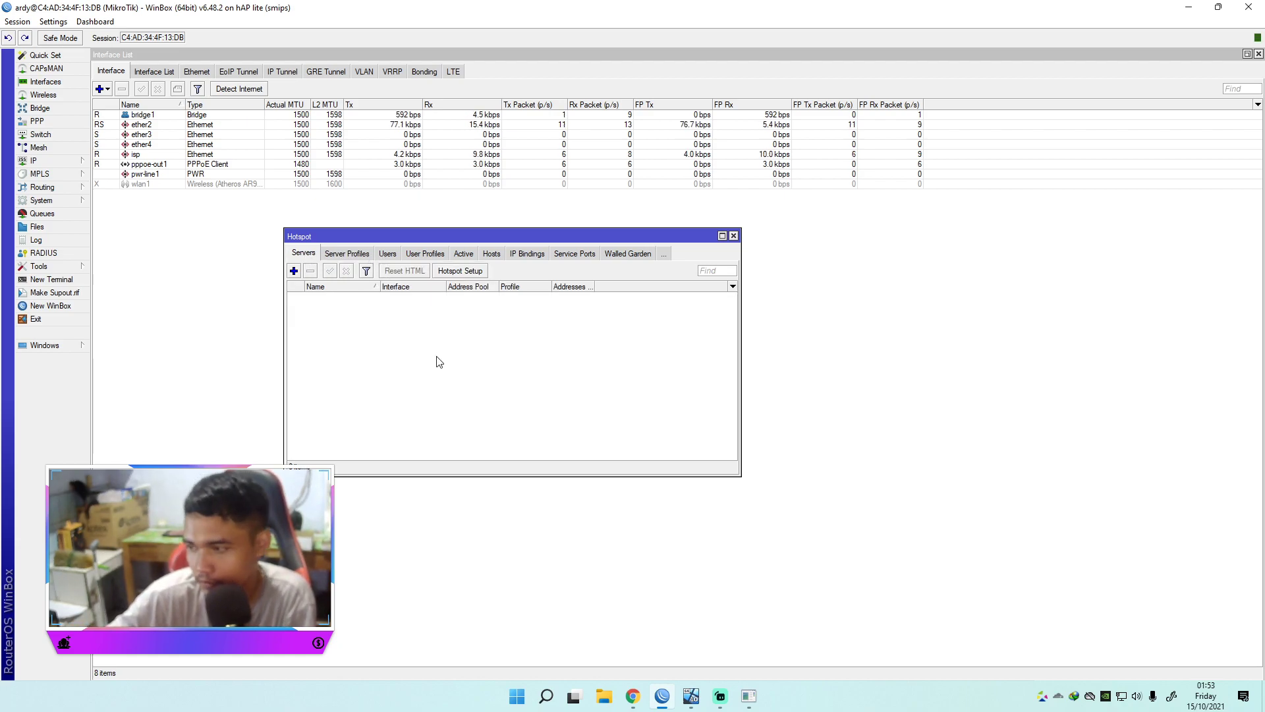
click(733, 235)
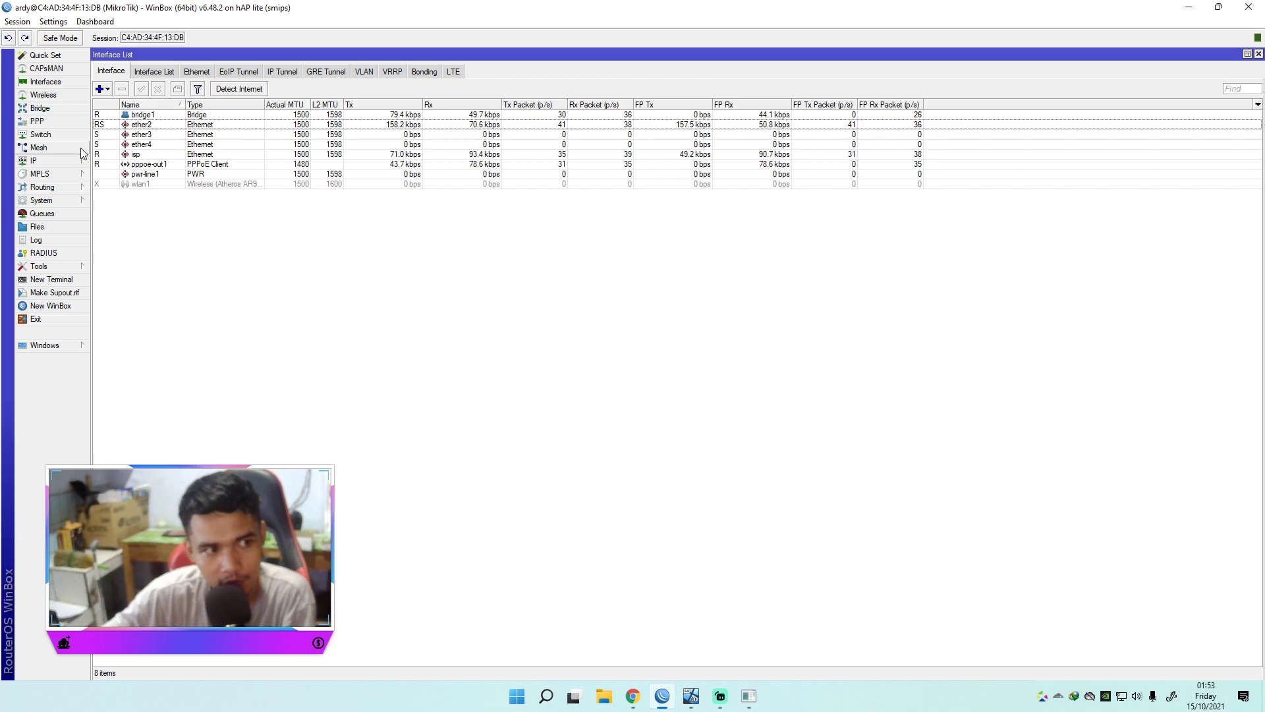
Step: Reopen Hotspot Server Profiles and add a new profile named HS
click(59, 161)
click(111, 280)
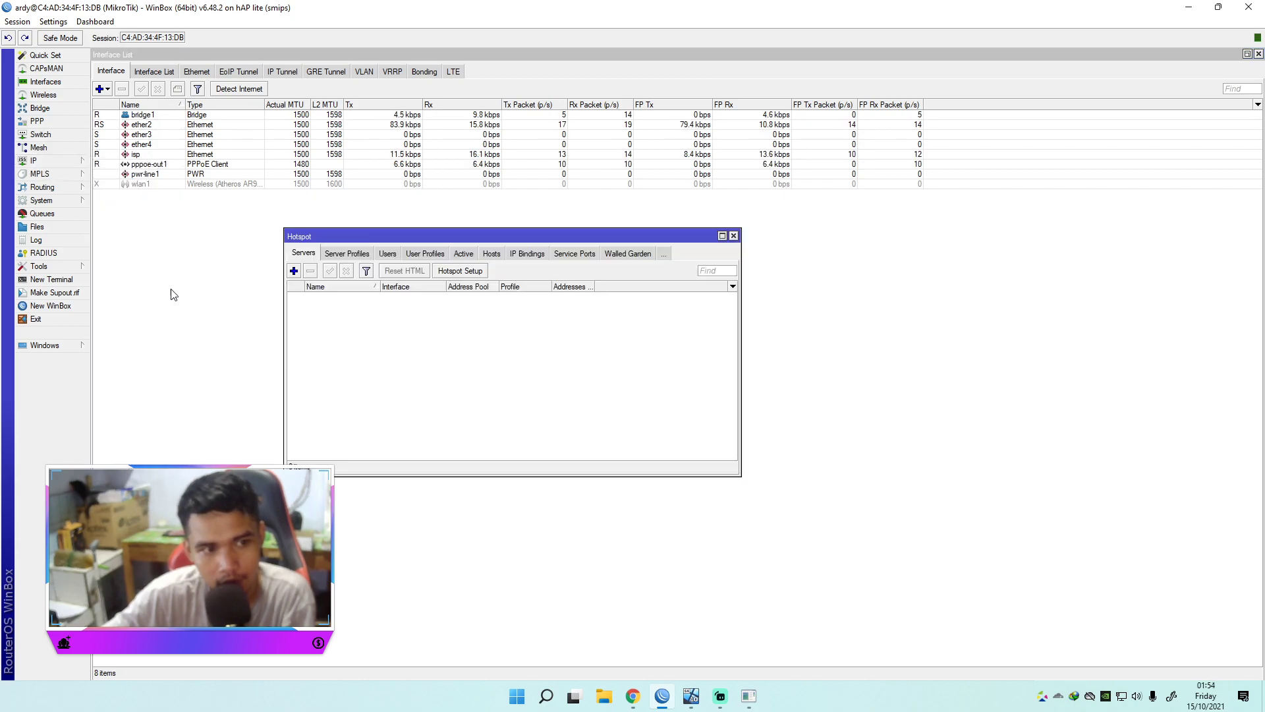
click(341, 254)
click(294, 270)
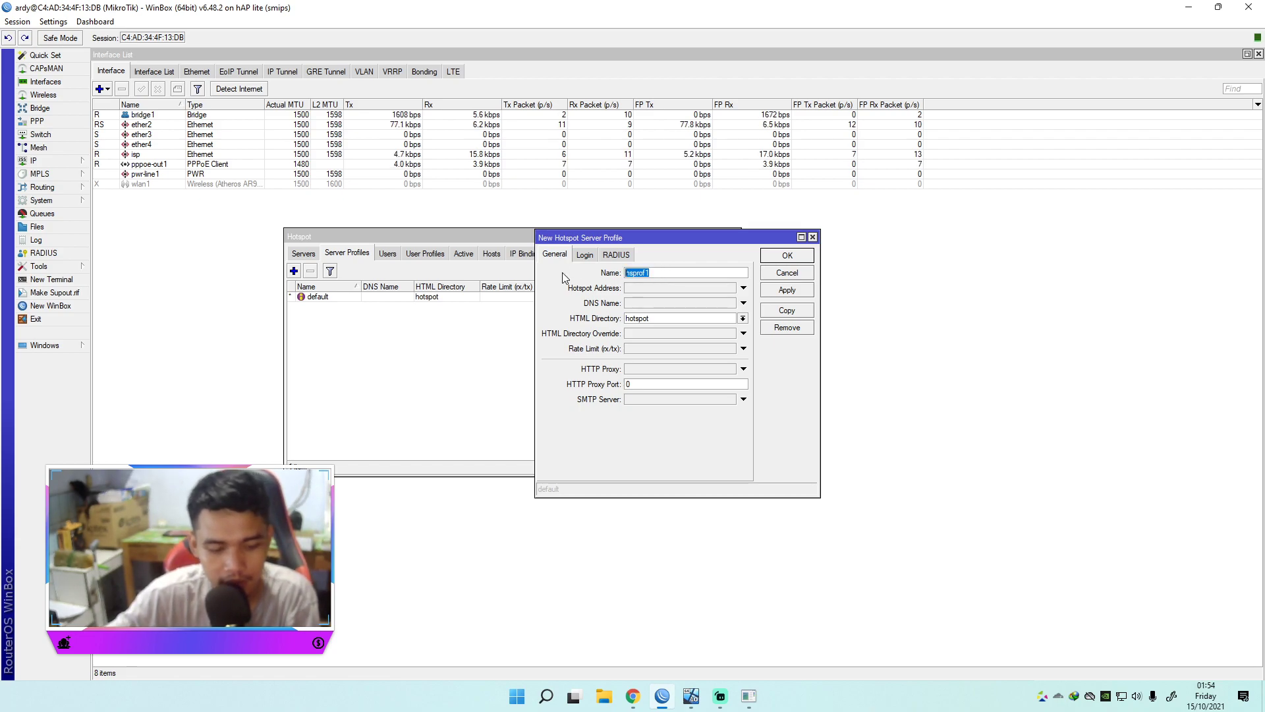
text(HD)
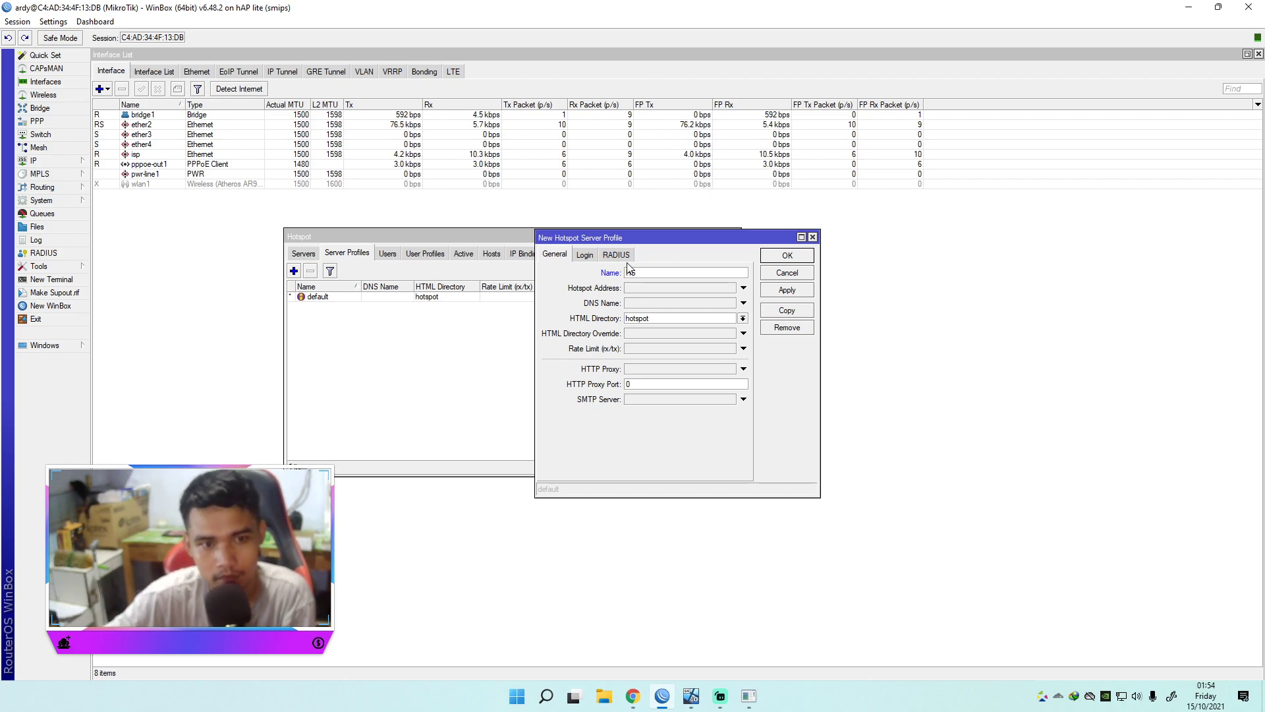
click(657, 288)
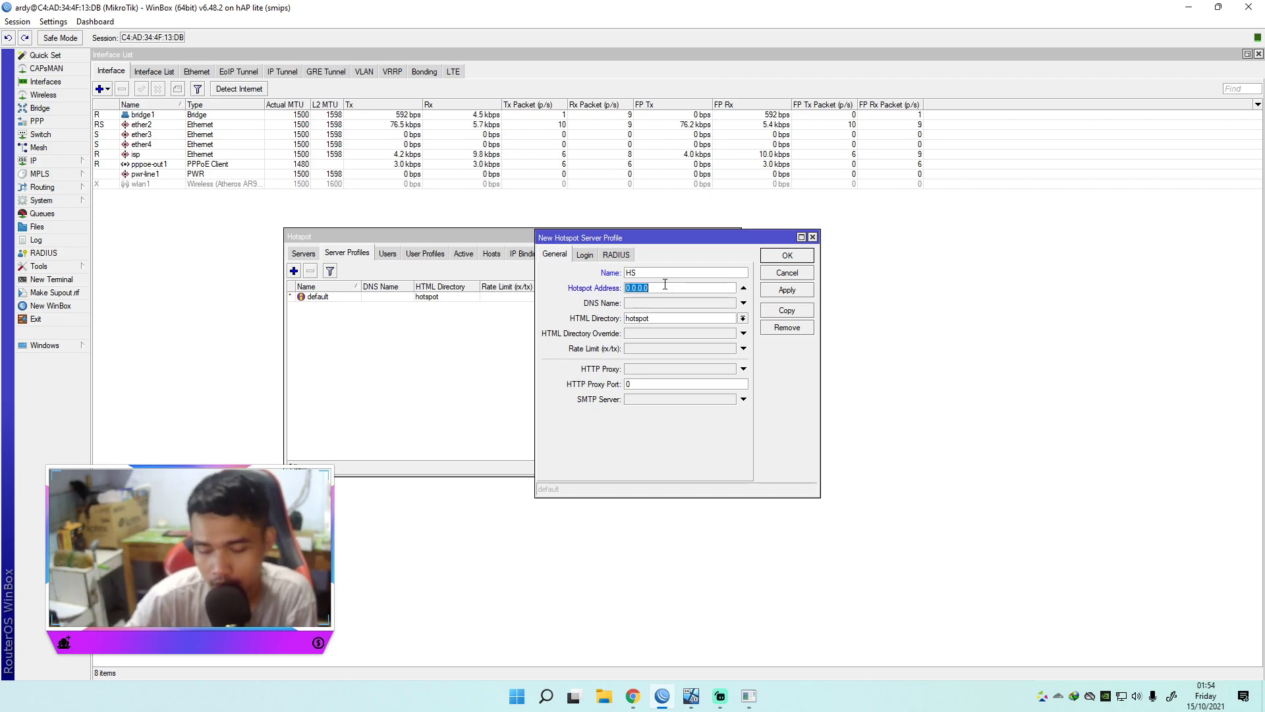
click(46, 161)
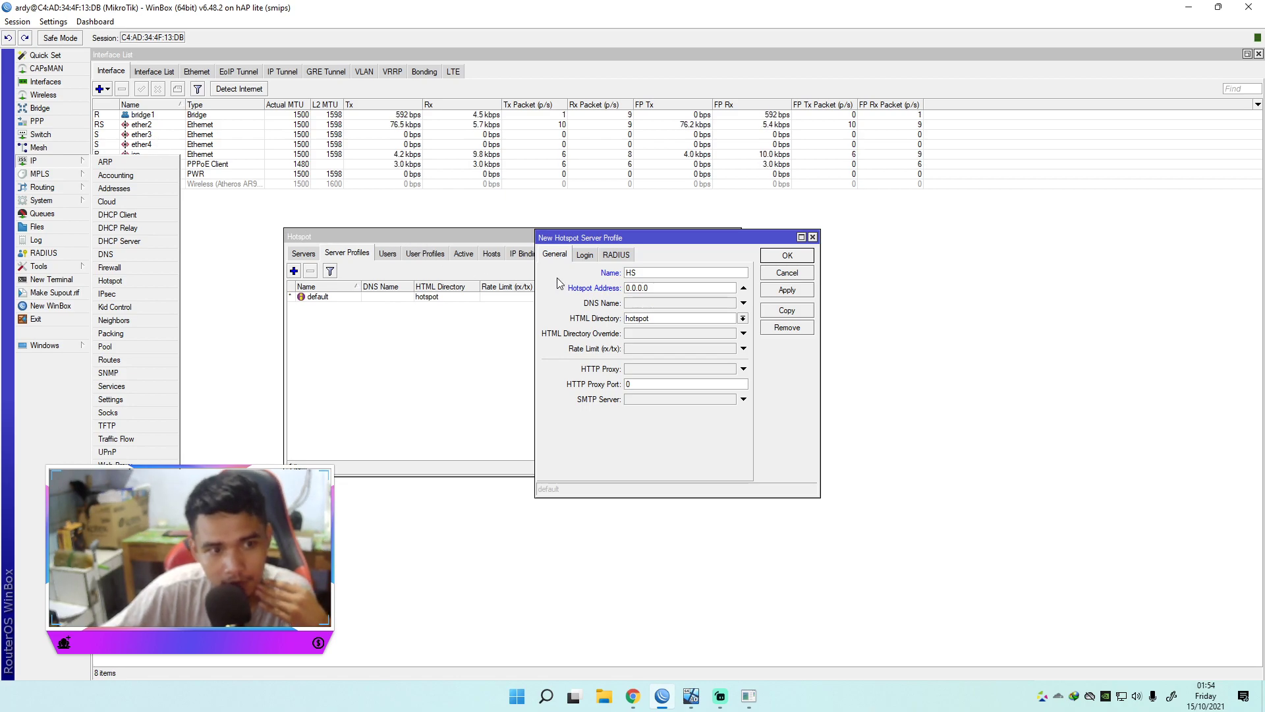
Step: Look up the bridge address 192.168.33.1/24 in IP Addresses beside the profile dialog
drag(616, 238, 746, 239)
key(Tab)
click(36, 160)
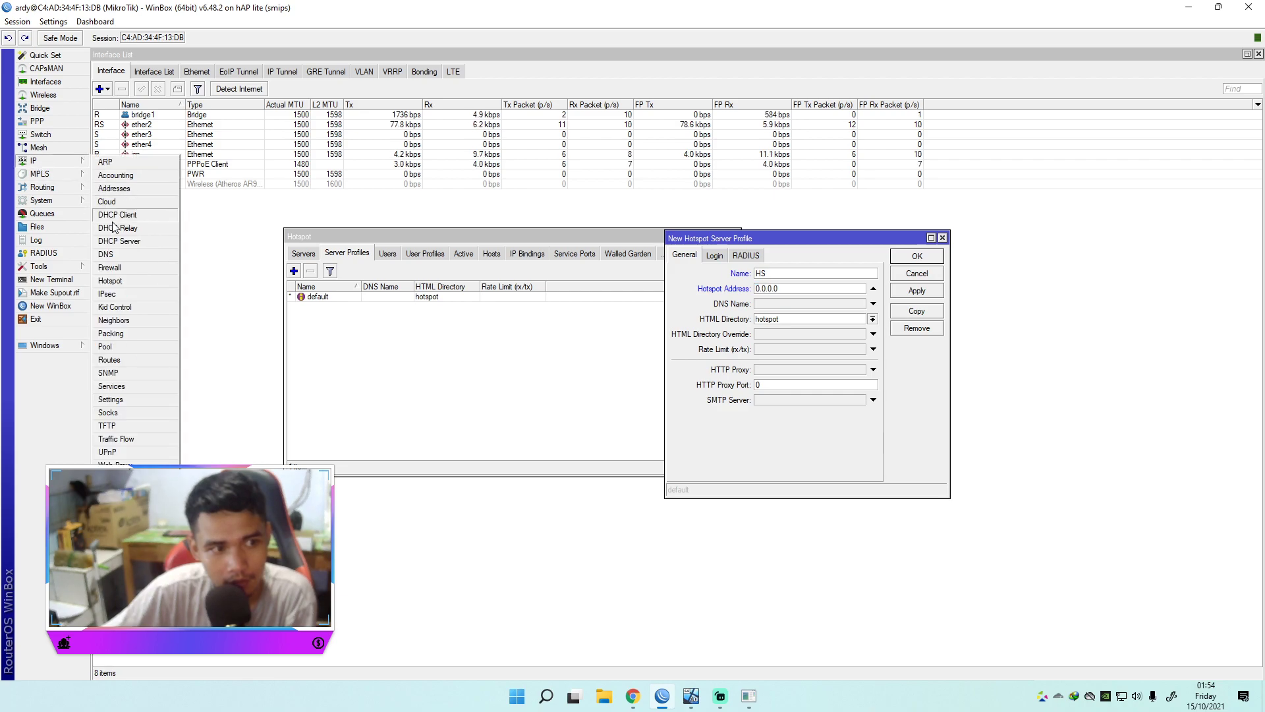
click(115, 188)
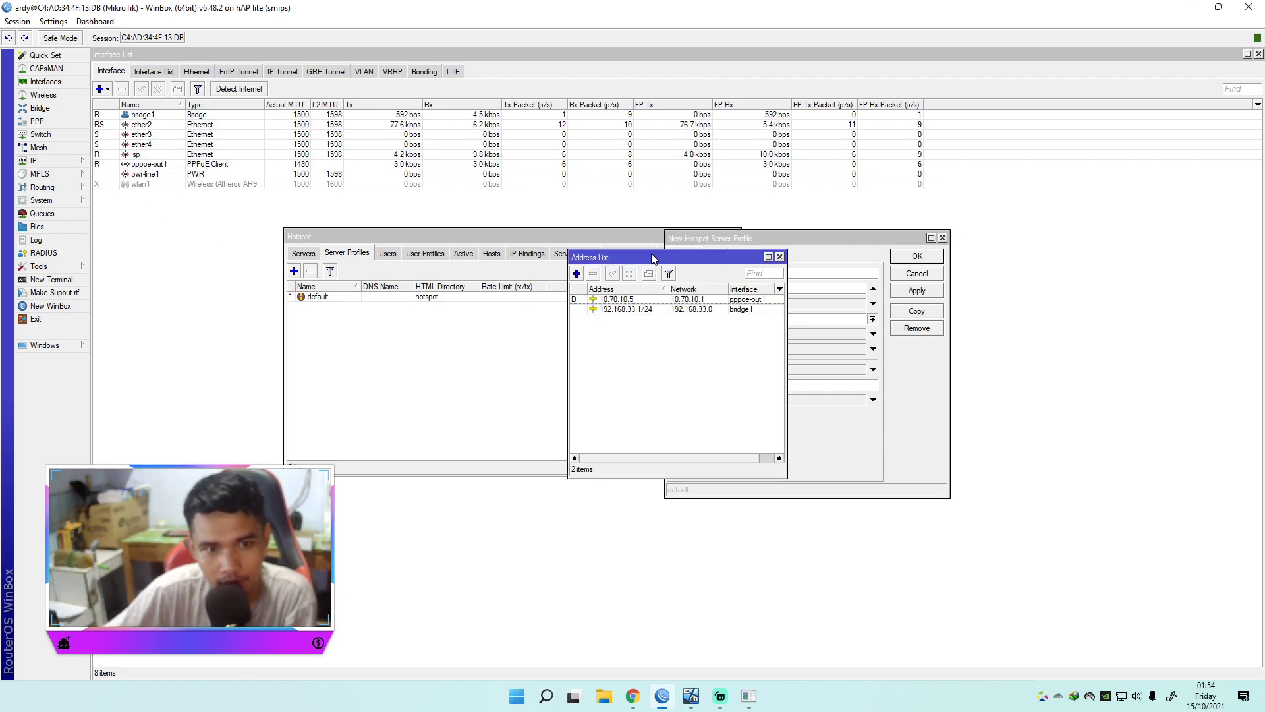
drag(651, 249, 440, 300)
click(422, 360)
Step: Set the HS profile's hotspot address to 192.168.33.1 and DNS name to ardywifi.net
drag(789, 287, 722, 282)
text(192.168.33.1)
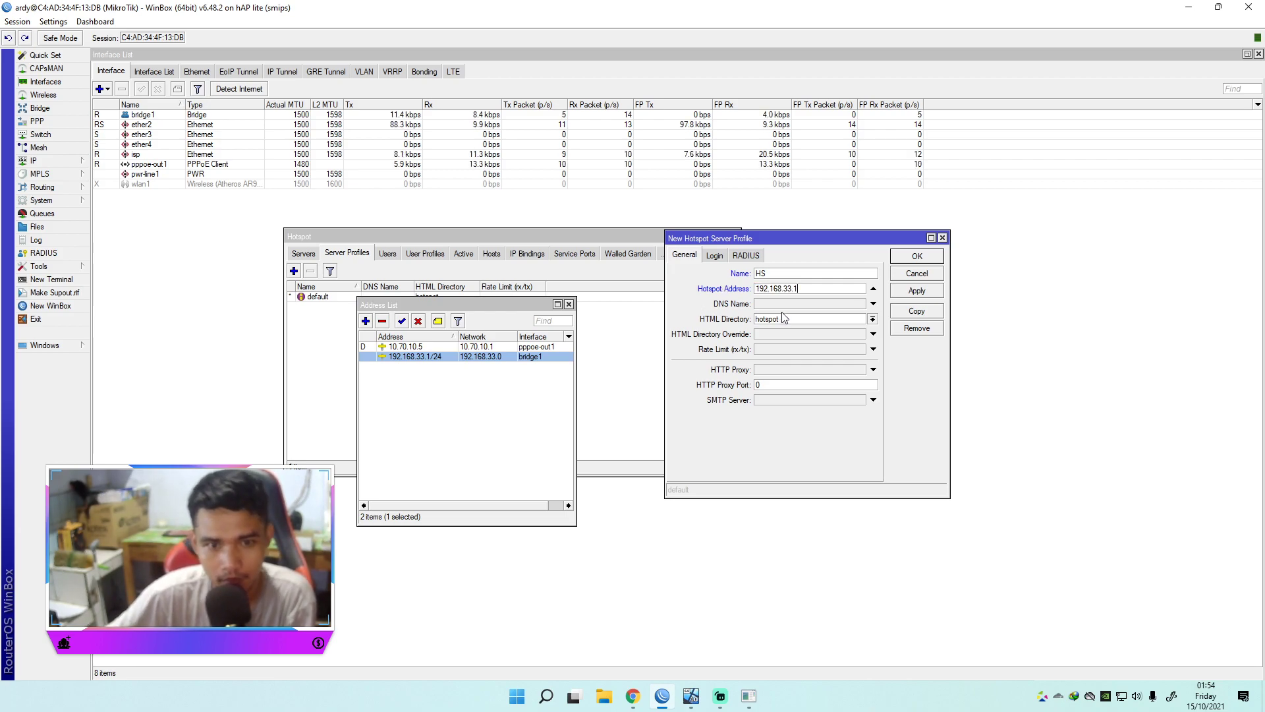
click(784, 305)
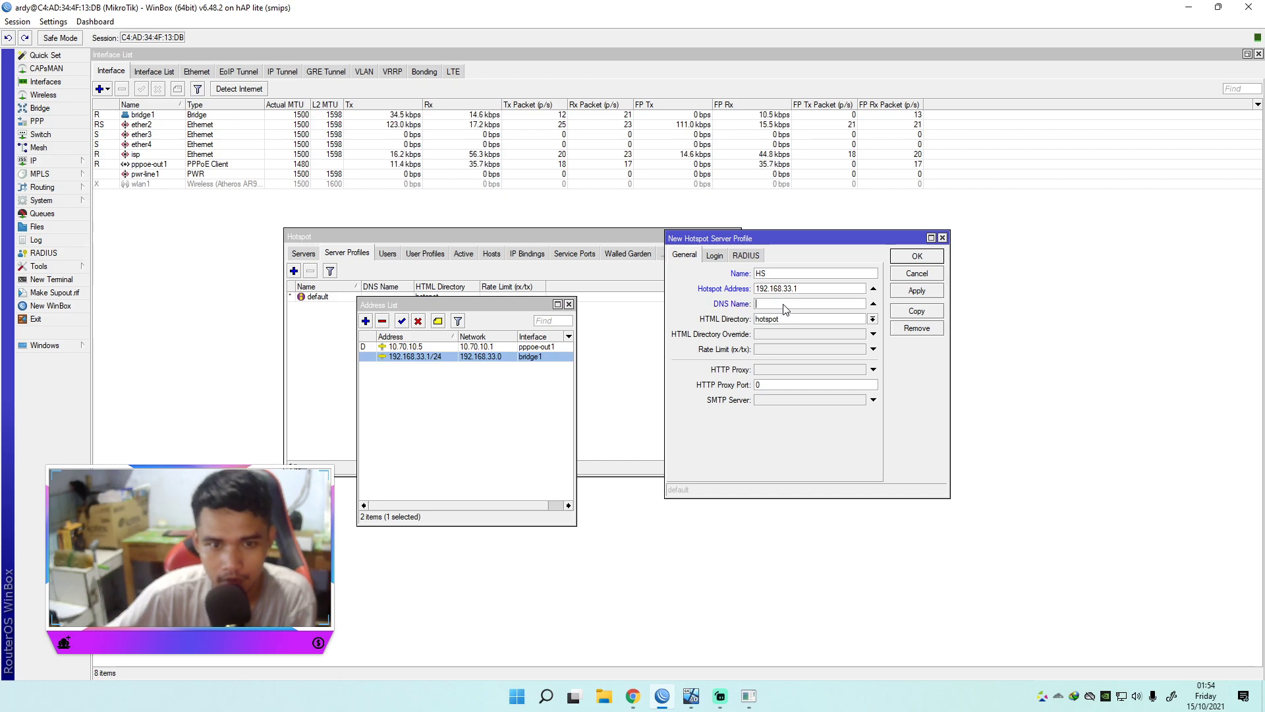
text(ardy)
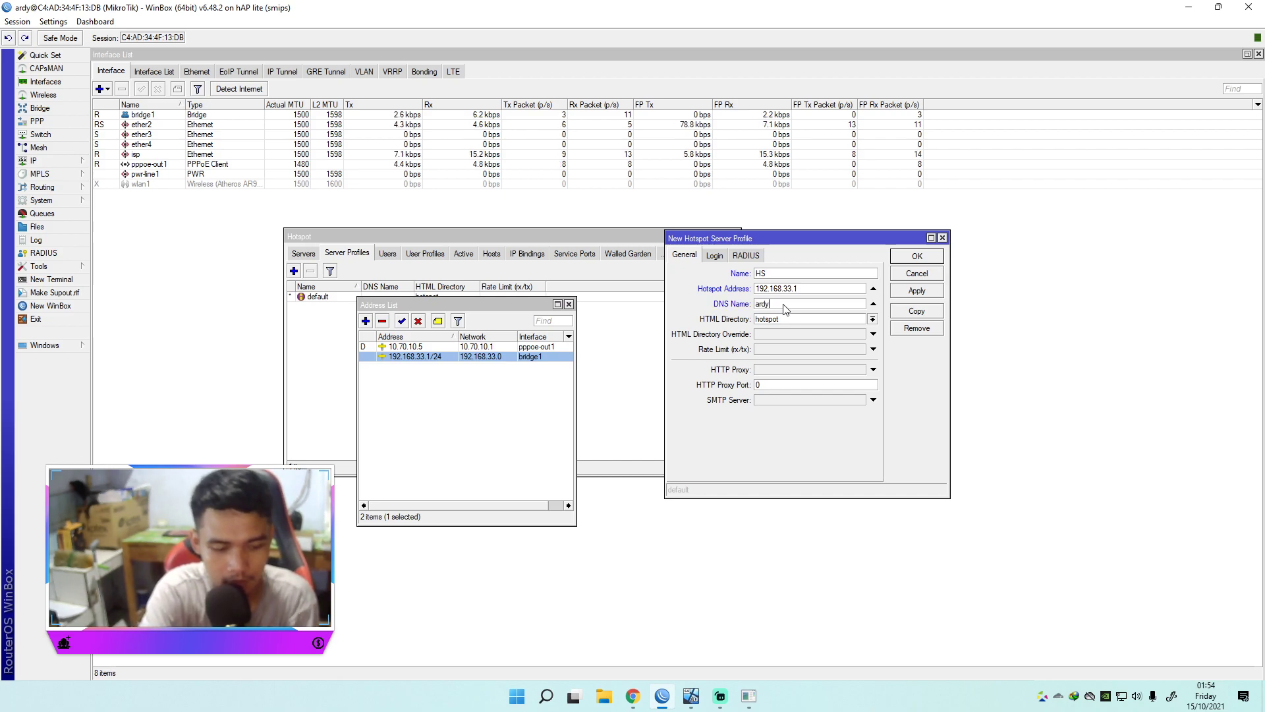
text(wifi)
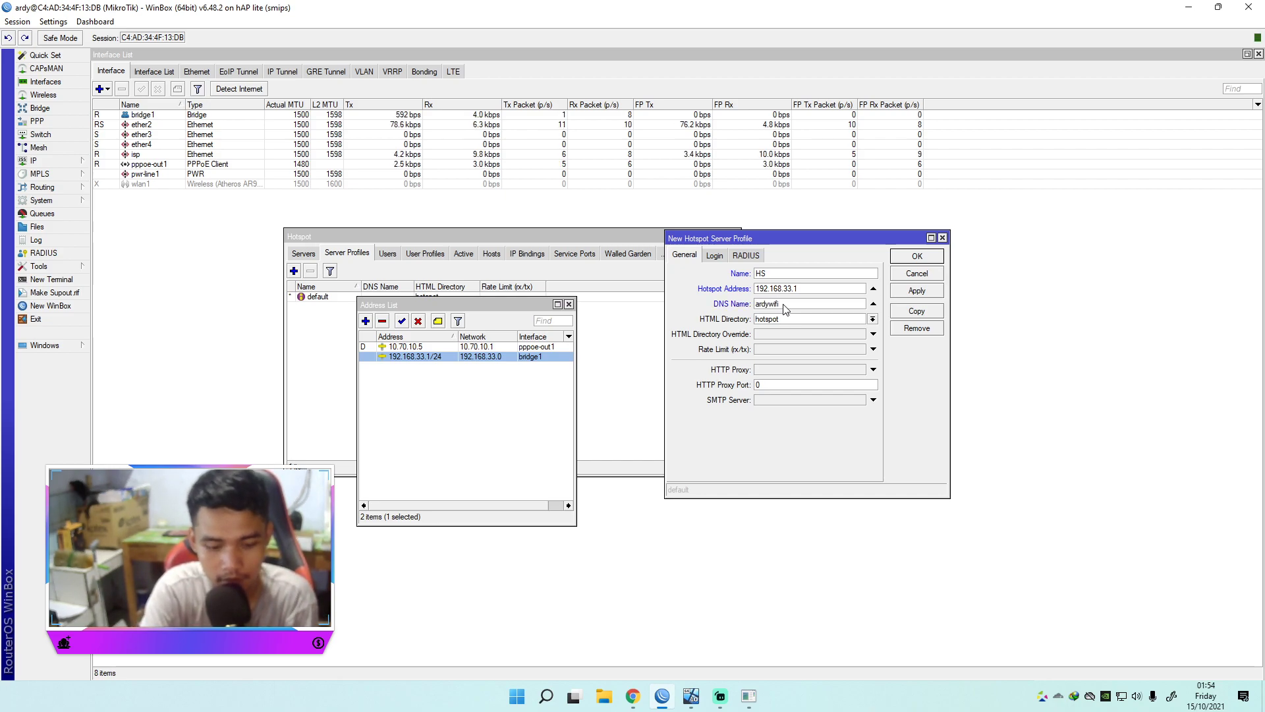
text(.net)
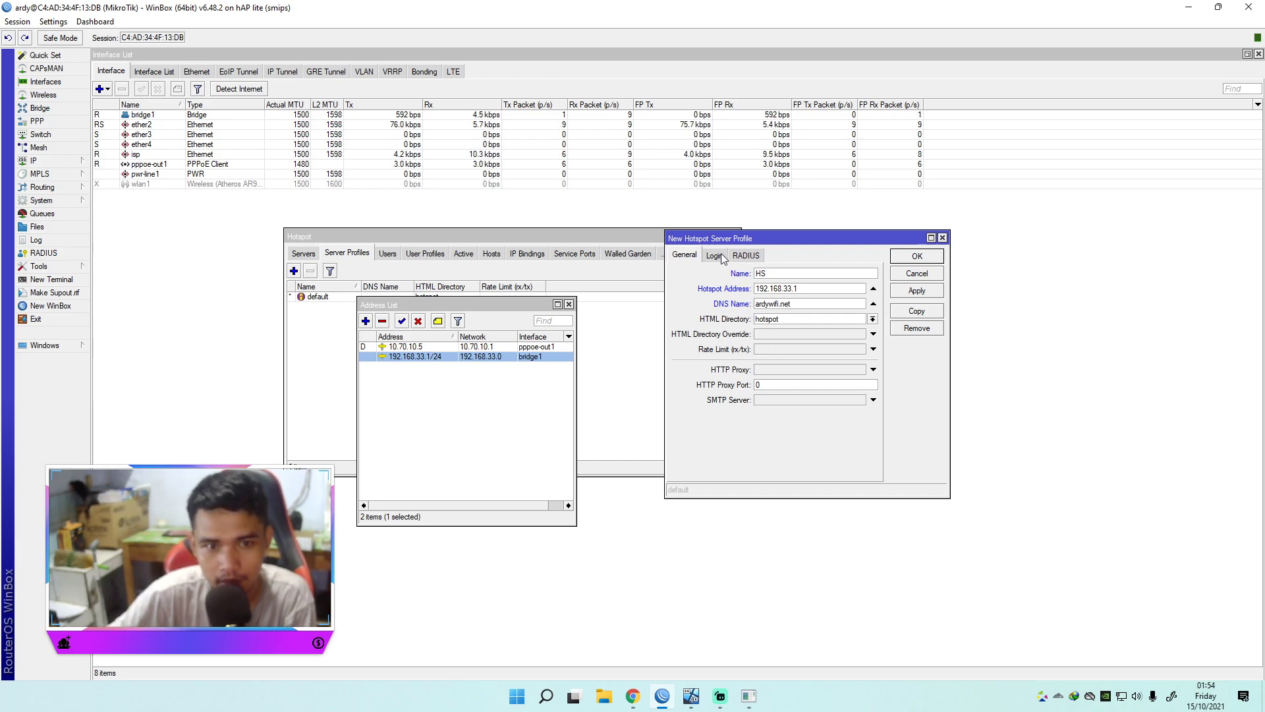
Step: Enable MAC Cookie, HTTP PAP and HTTPS logins, leave trial off, and save the profile
click(715, 256)
click(750, 319)
click(749, 304)
click(806, 288)
click(811, 305)
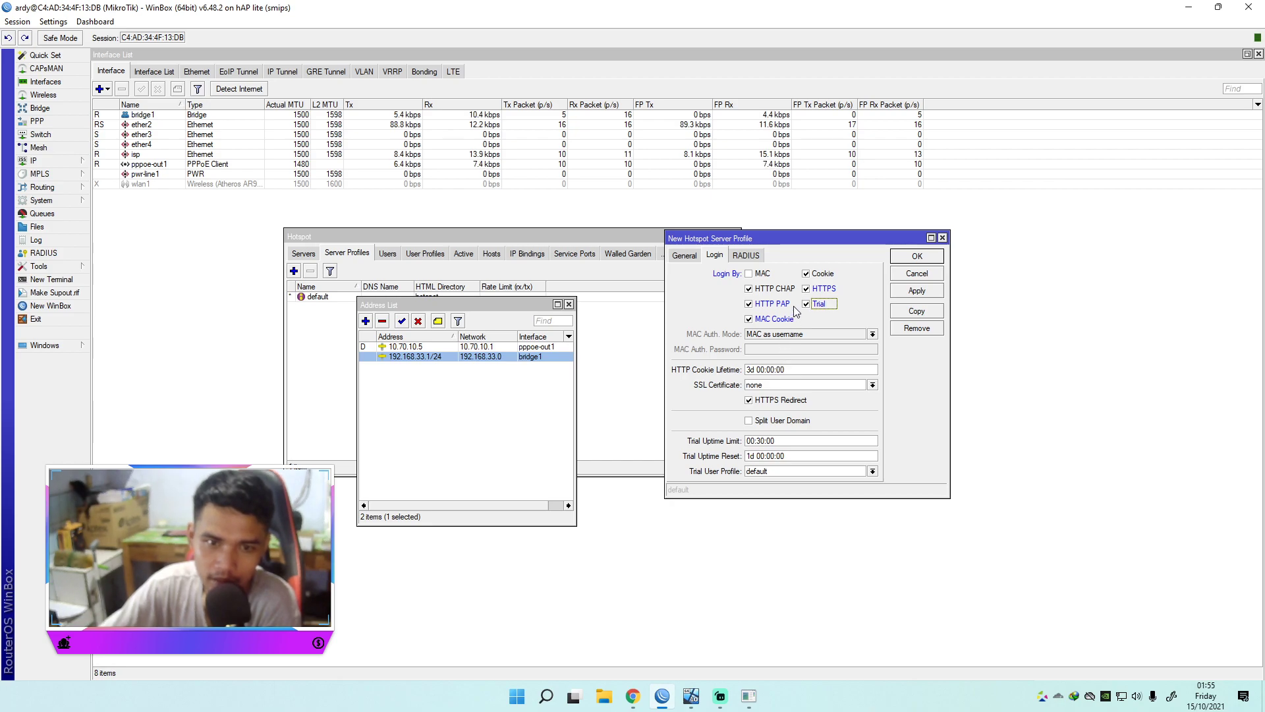
click(805, 303)
click(919, 292)
click(917, 257)
Step: Select the saved HS server profile, then view the hotspot user profiles
click(685, 347)
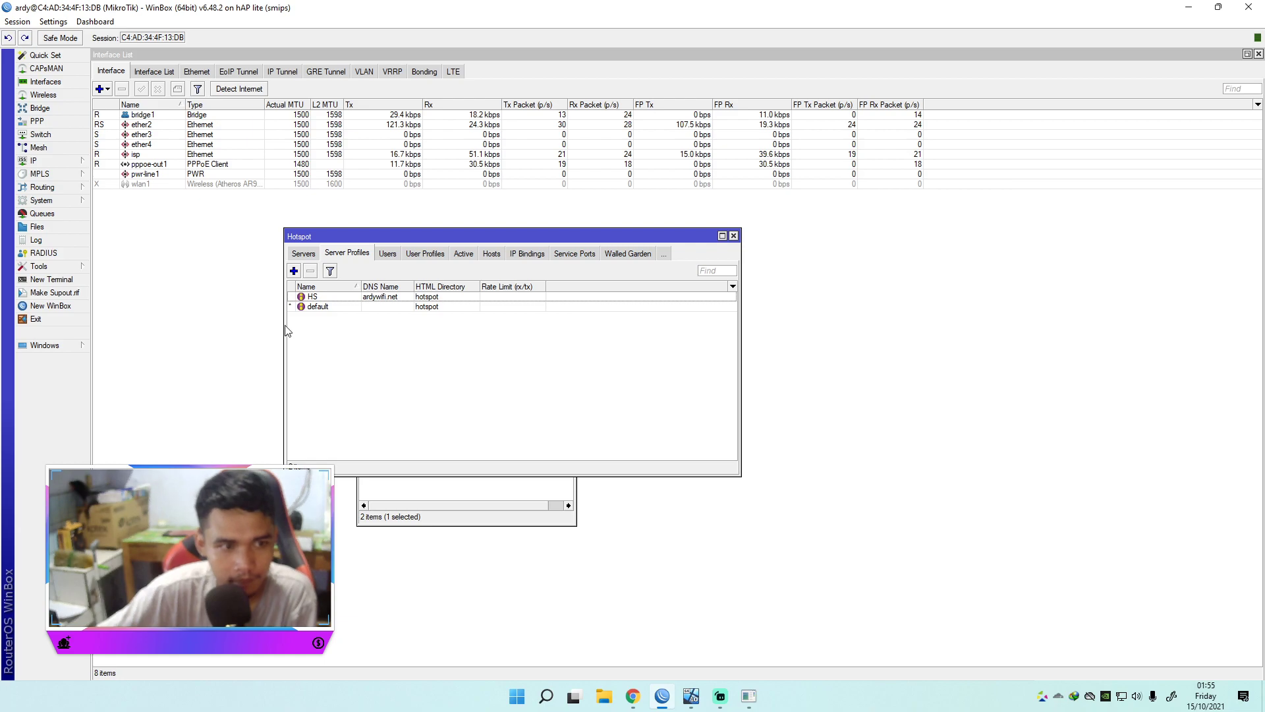
click(362, 299)
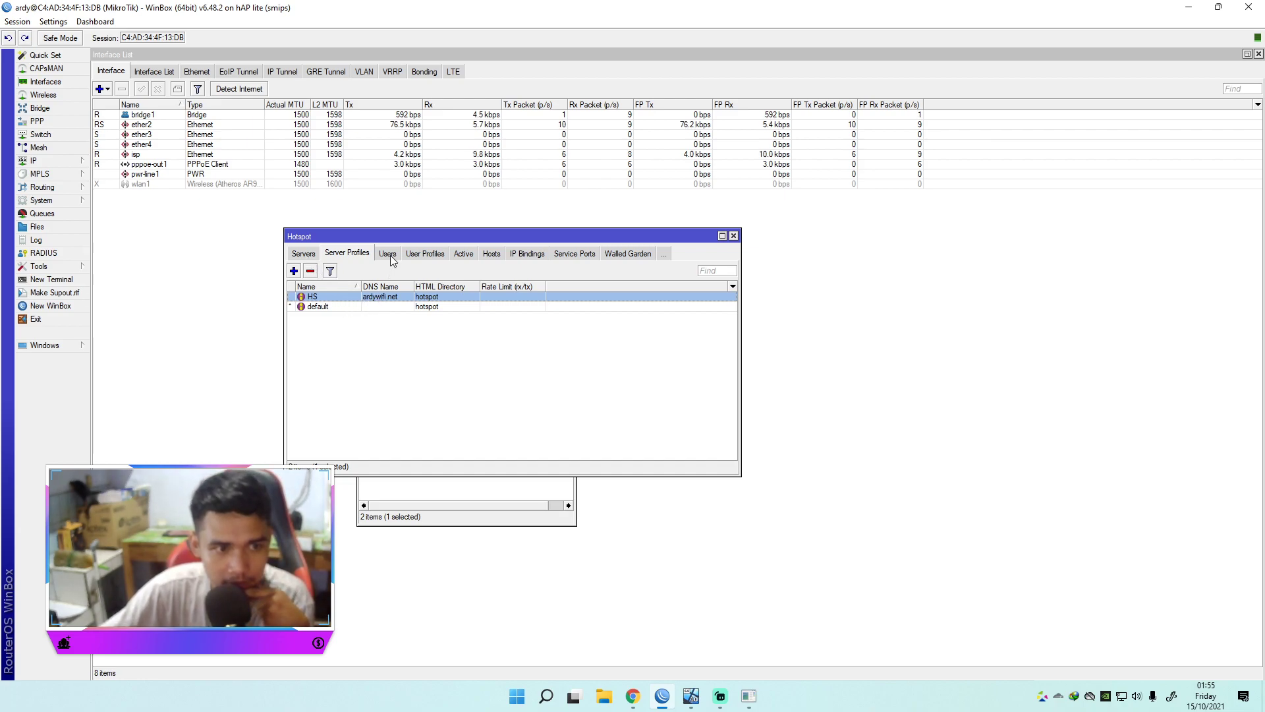
click(423, 256)
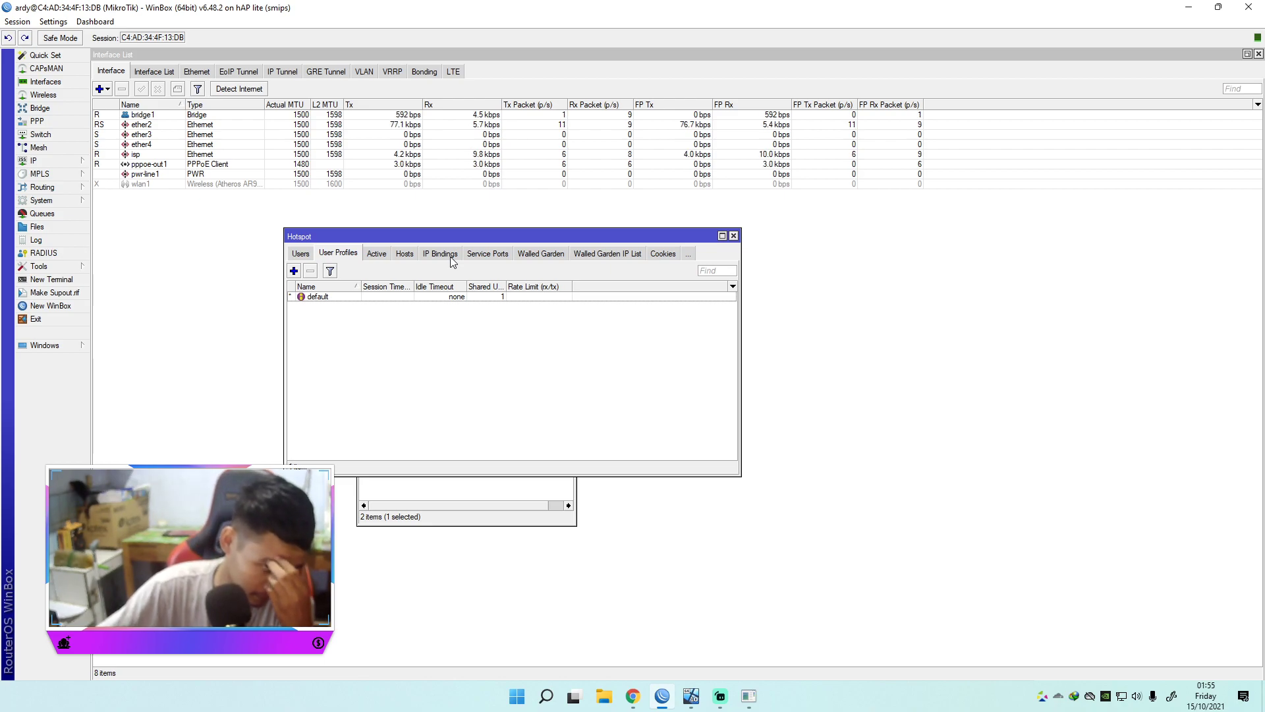
Step: Draft a new user profile named 2MB using the hotspot address pool
click(293, 271)
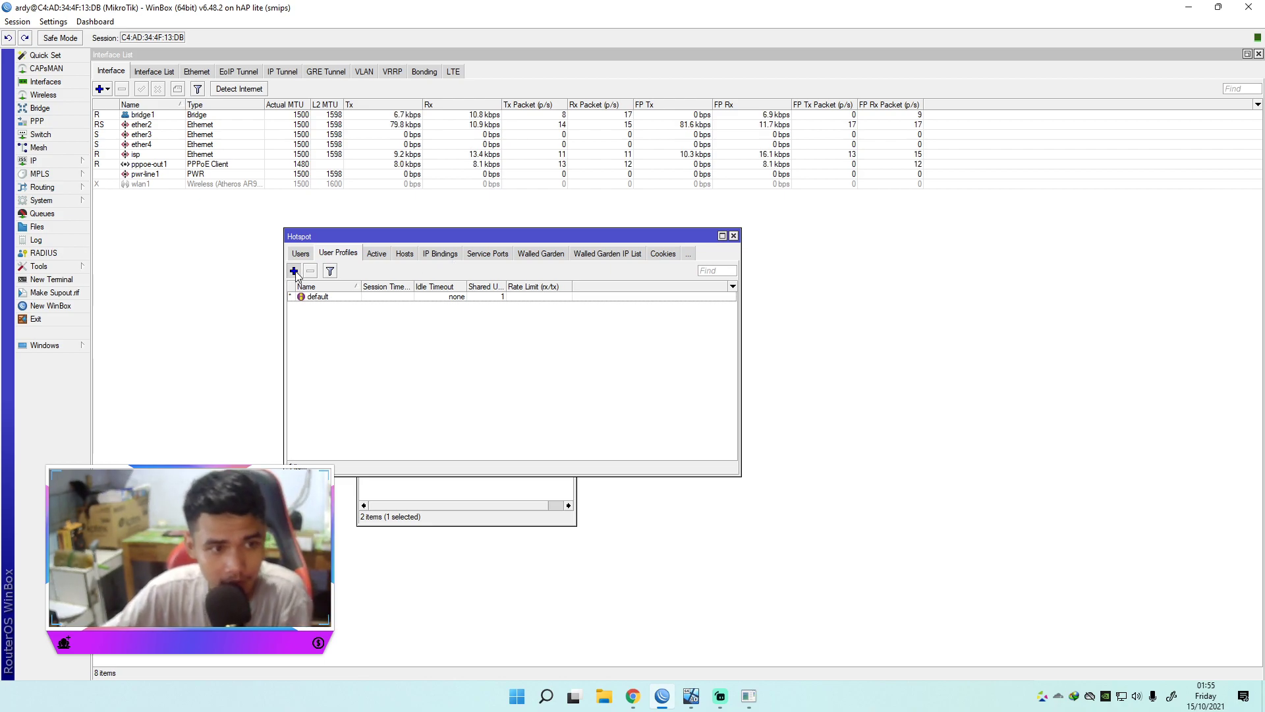
click(663, 234)
drag(662, 234, 574, 235)
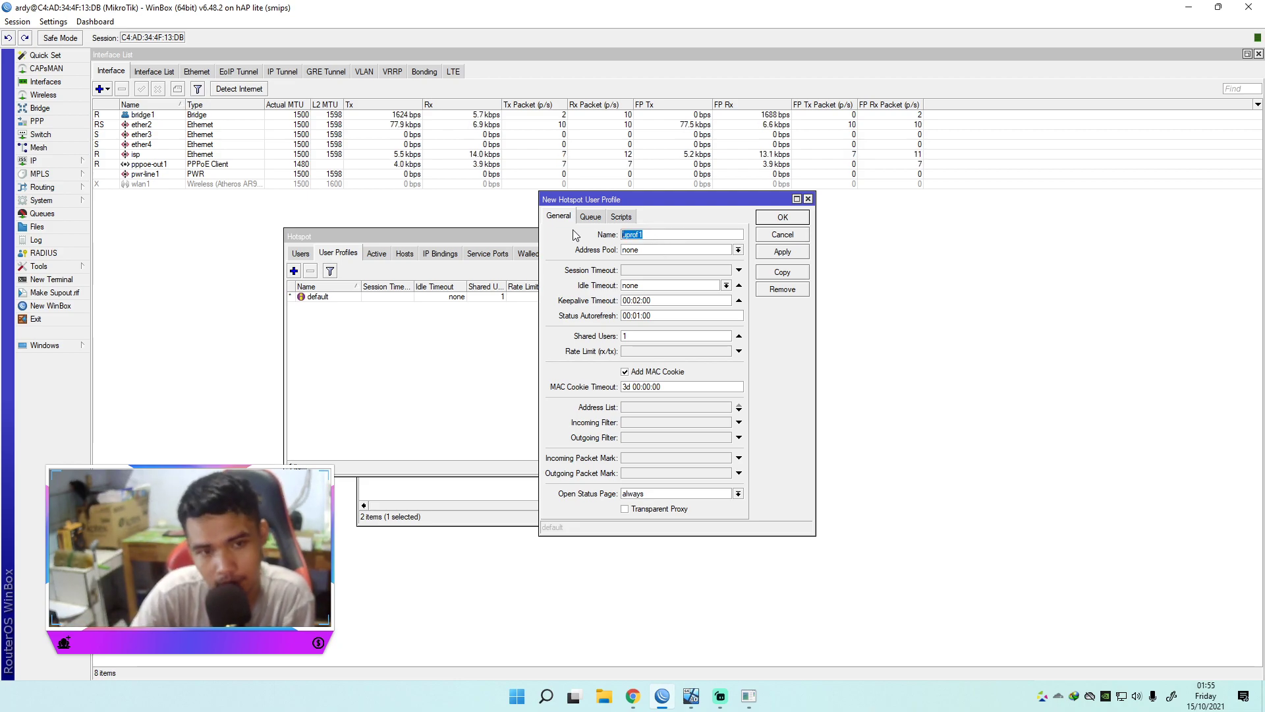
text(2M)
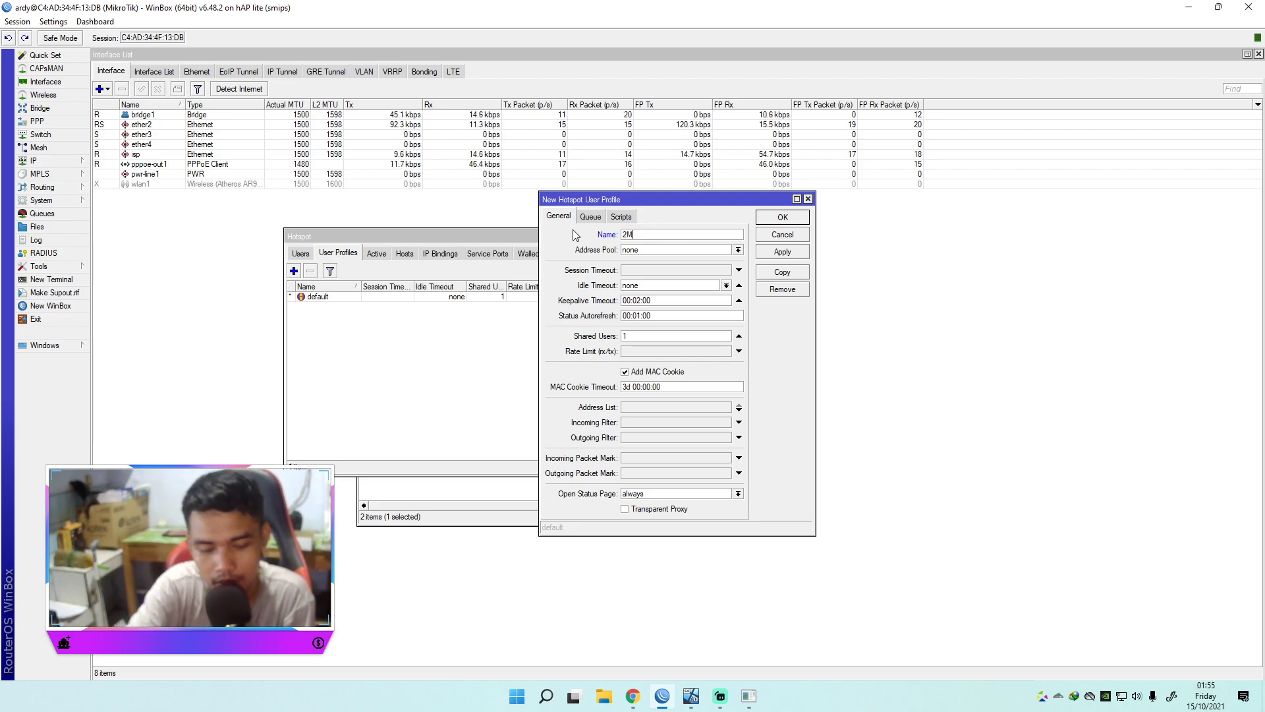
text(B)
click(720, 251)
click(678, 259)
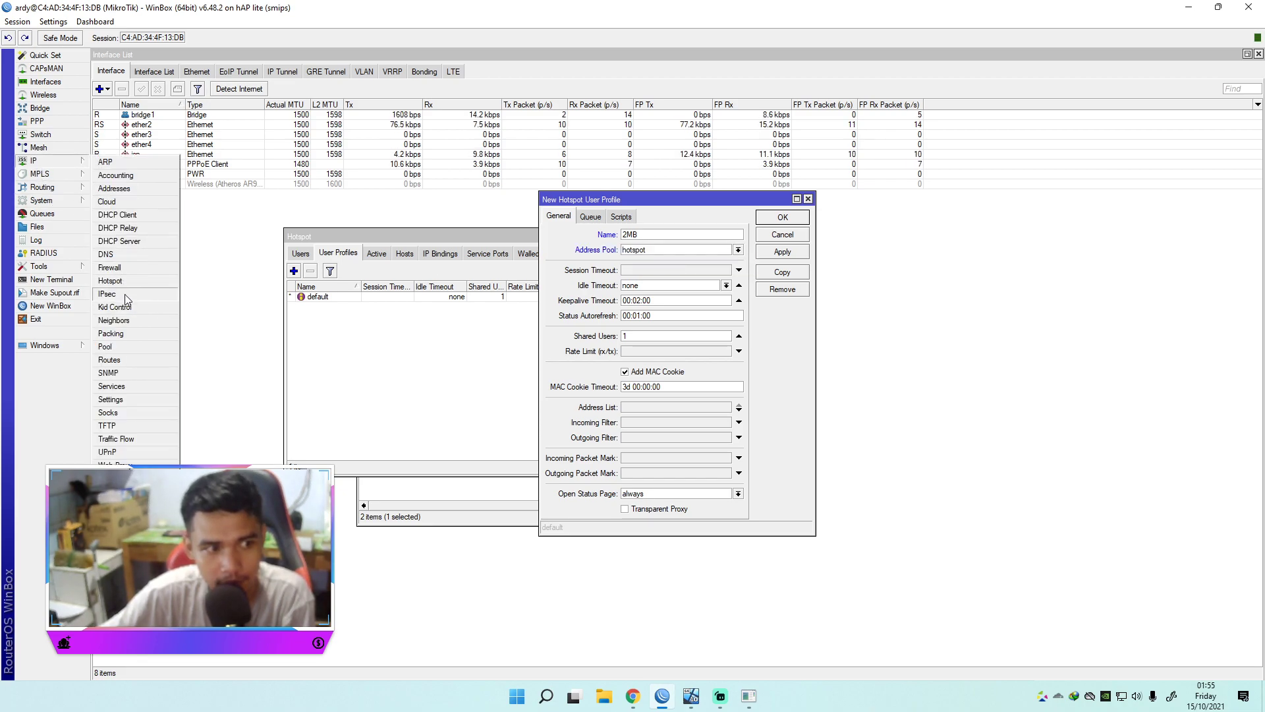
Step: Check dhcp1 in DHCP Server and the hotspot pool range 192.168.33.2-192.168.33.254
click(118, 242)
click(665, 287)
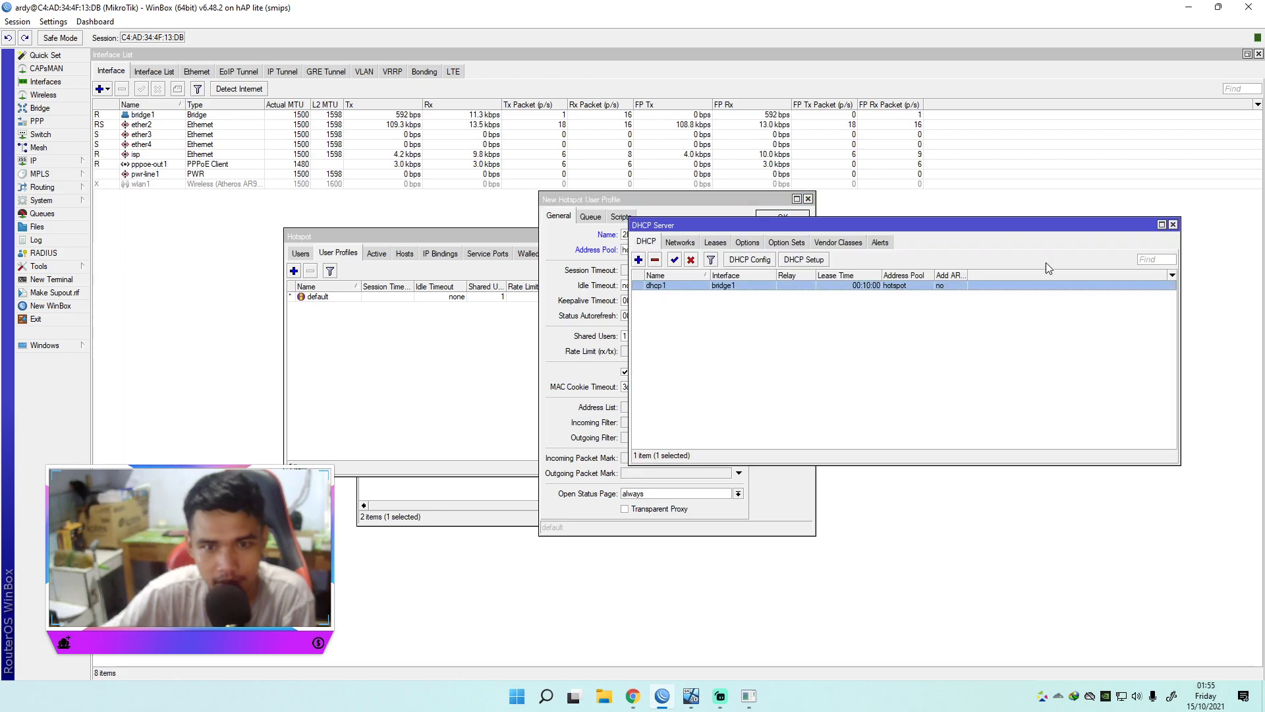
click(1172, 225)
click(35, 161)
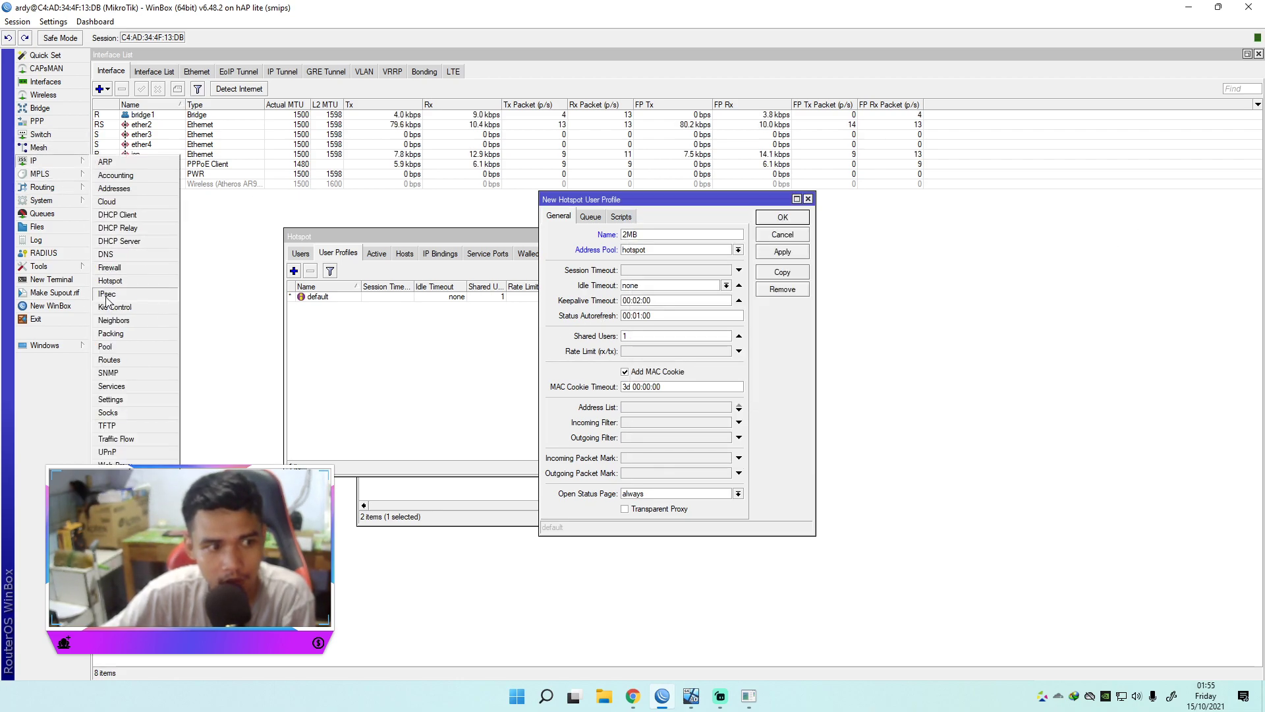
click(116, 352)
drag(601, 304, 952, 256)
click(917, 325)
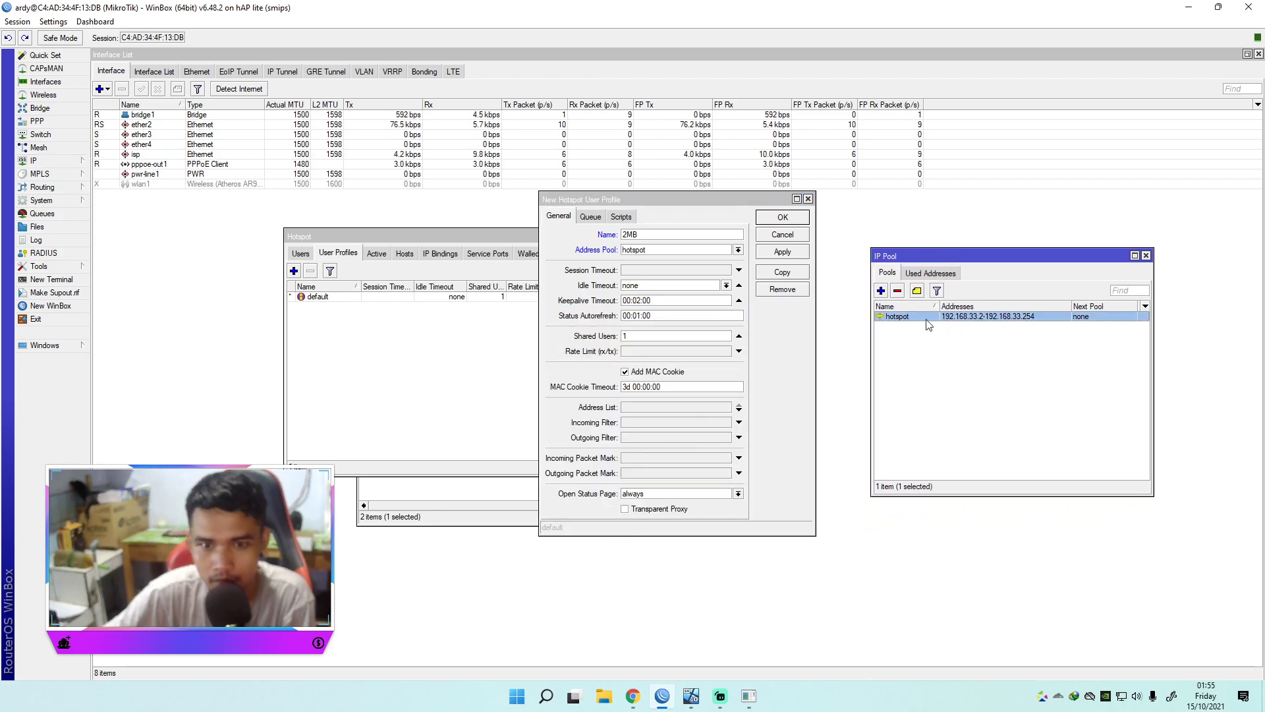
double_click(1147, 255)
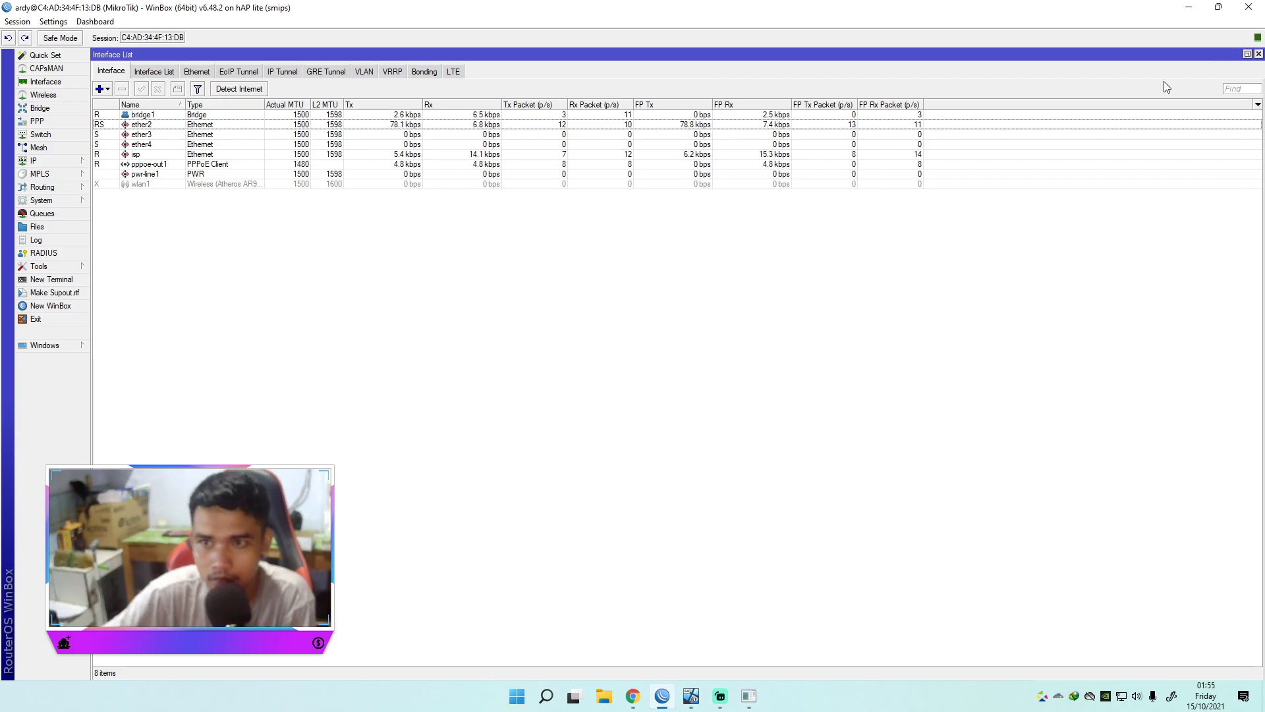
Step: Reopen the Hotspot window and move it to the right
click(36, 161)
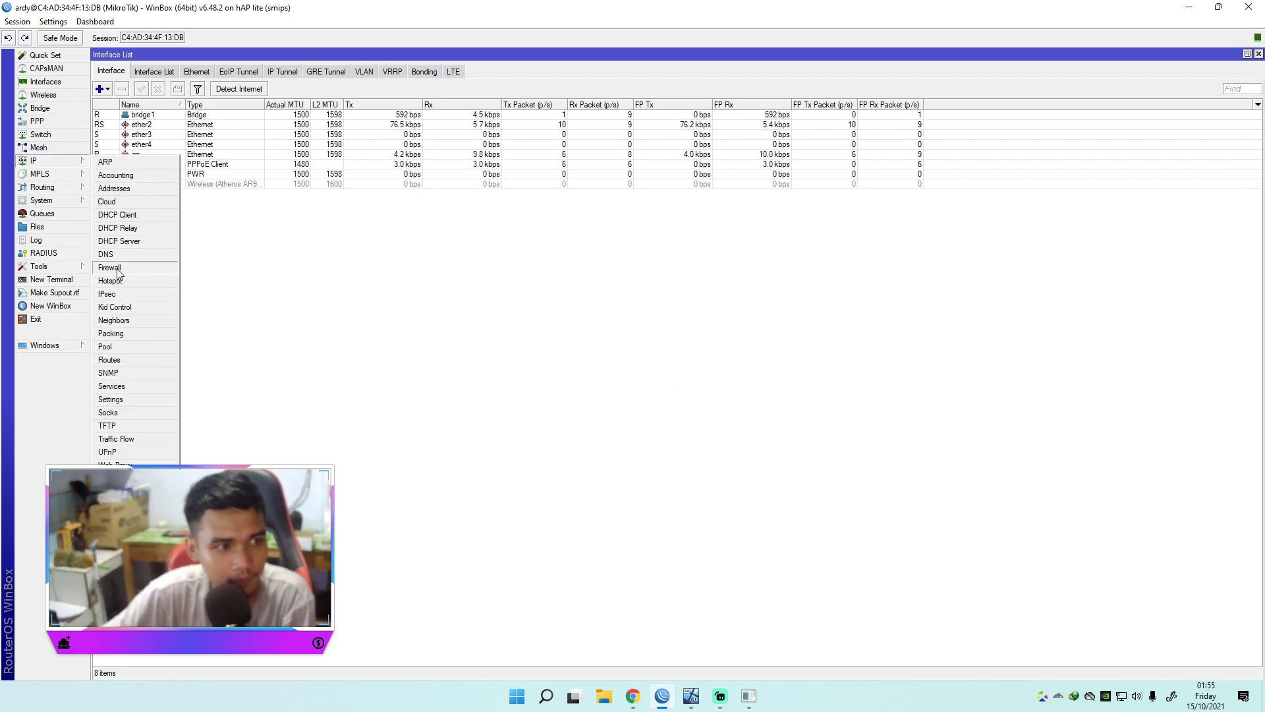
click(111, 280)
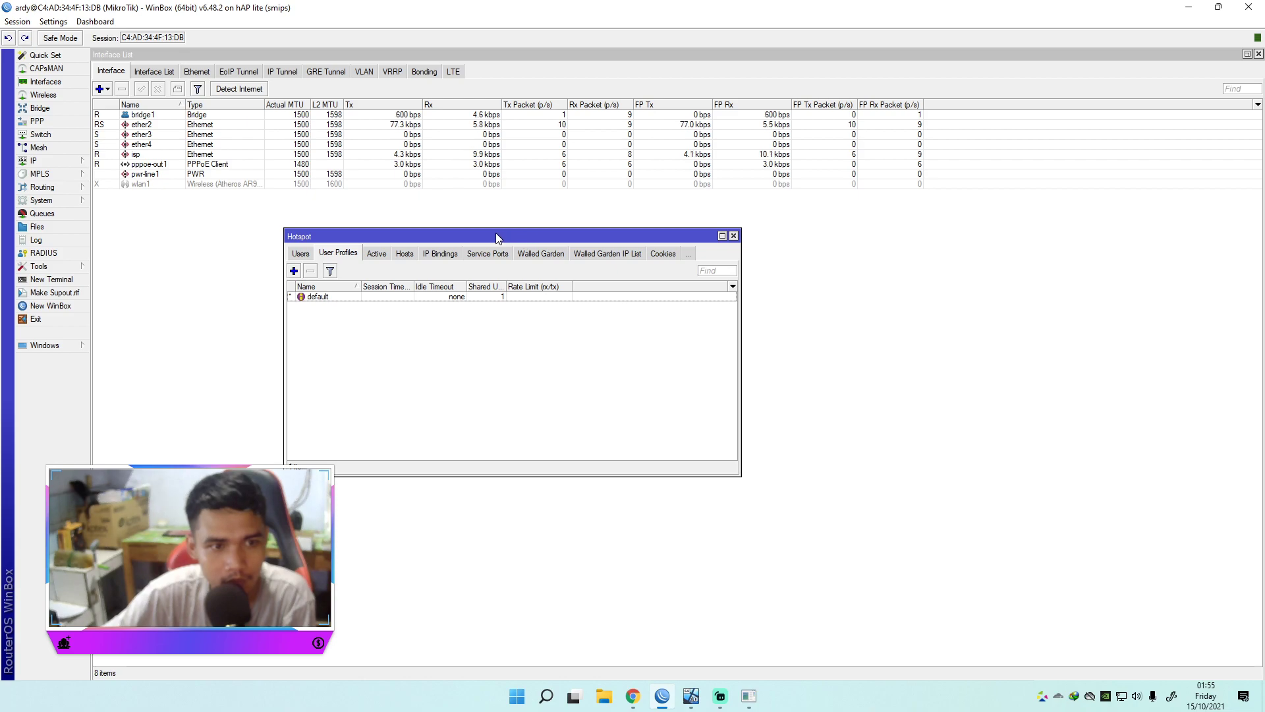
drag(500, 237, 769, 237)
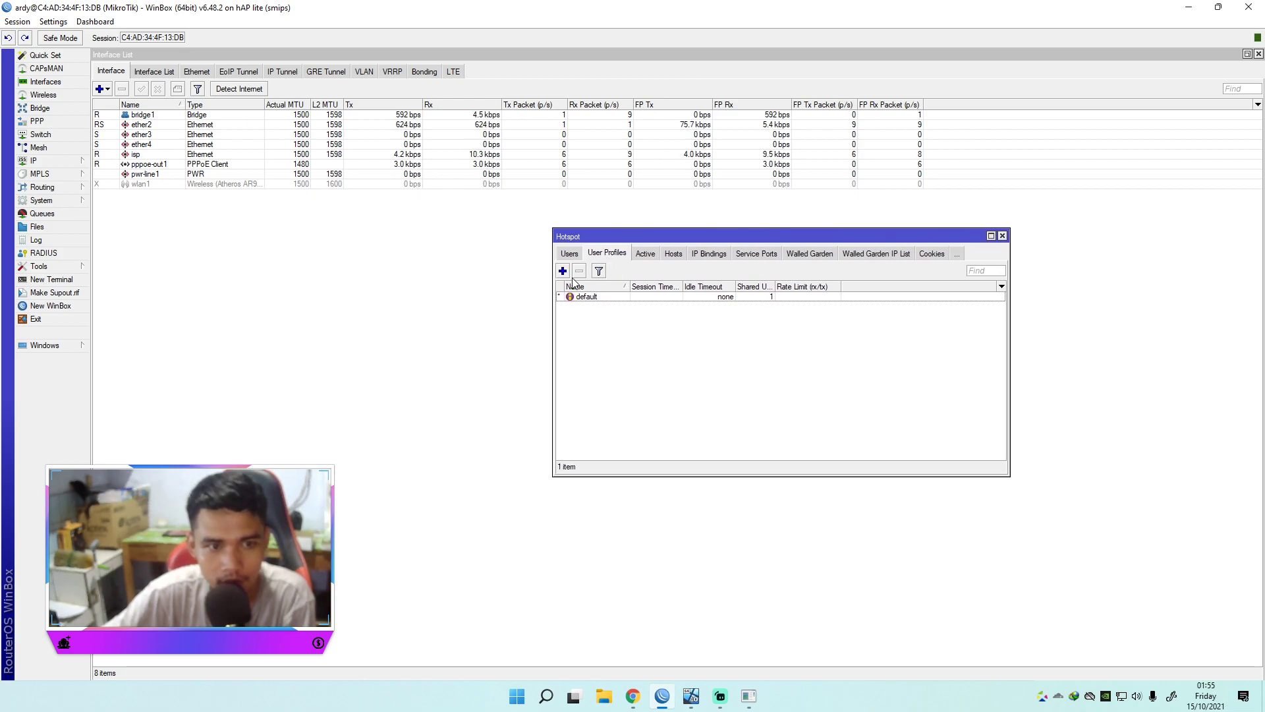
Step: Save the 2MB user profile with hotspot pool and a 2M/2M rate limit
click(1258, 54)
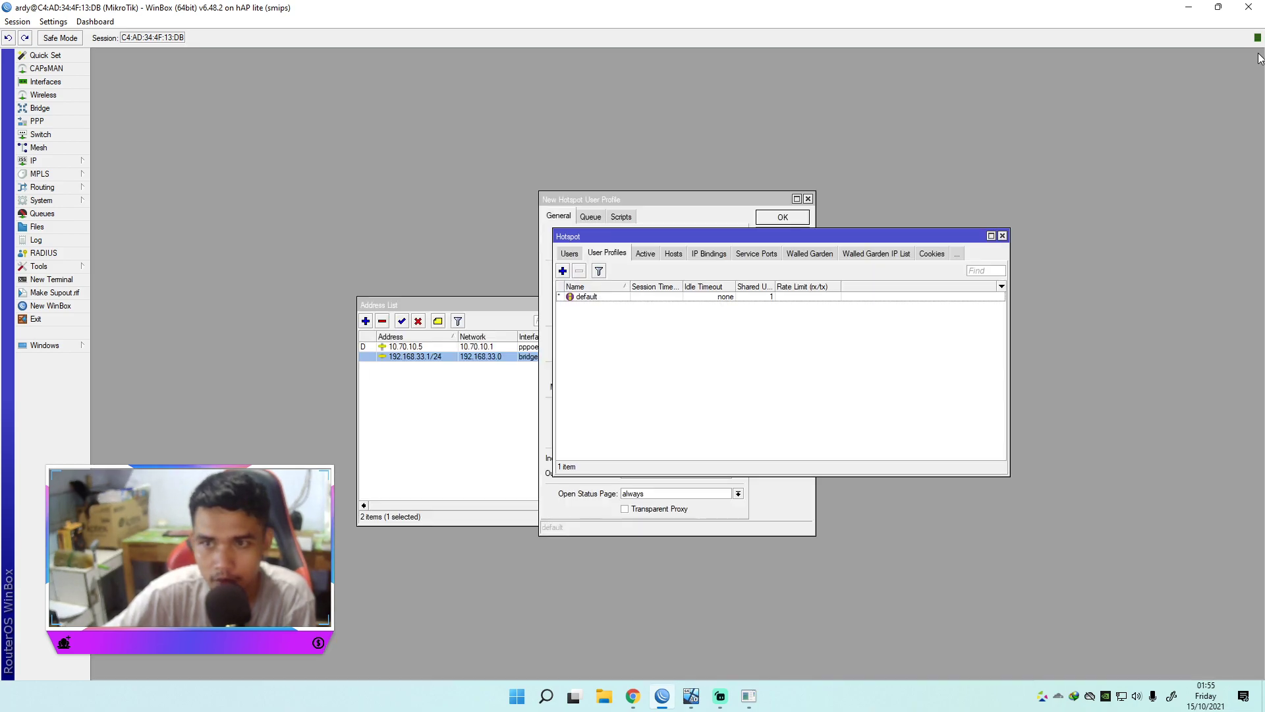
click(699, 199)
click(667, 248)
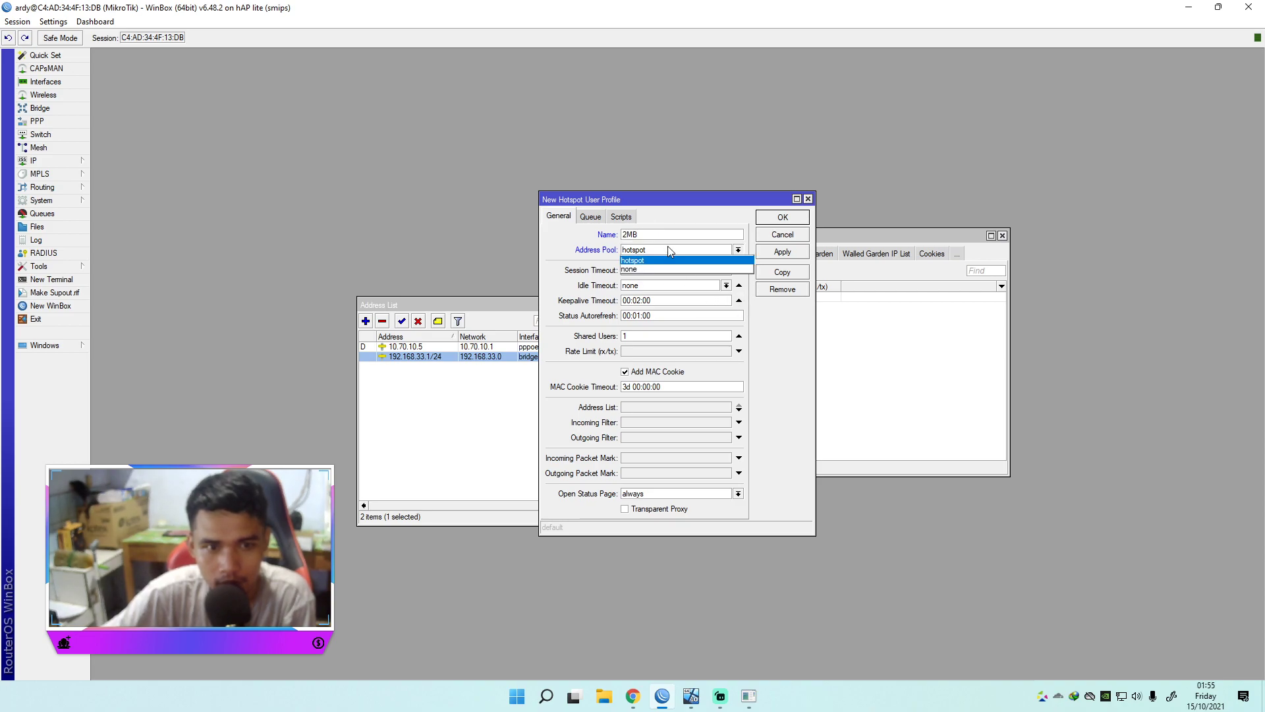
click(649, 267)
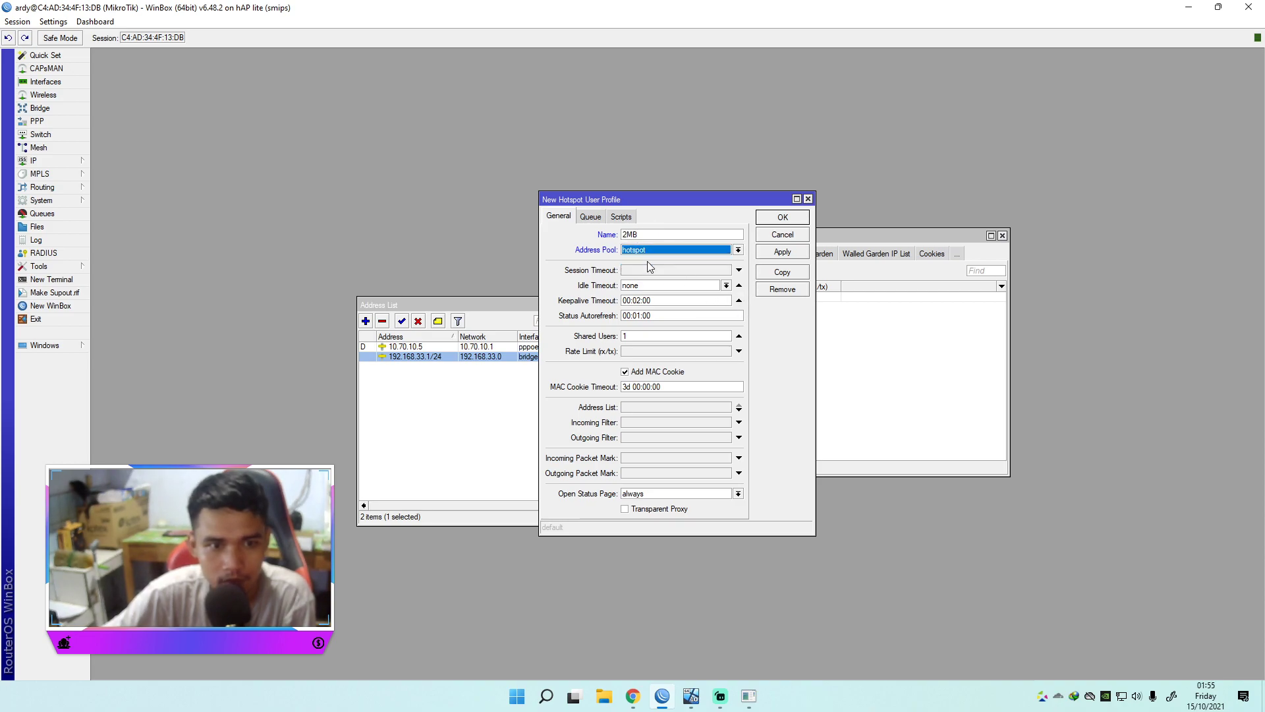
click(631, 351)
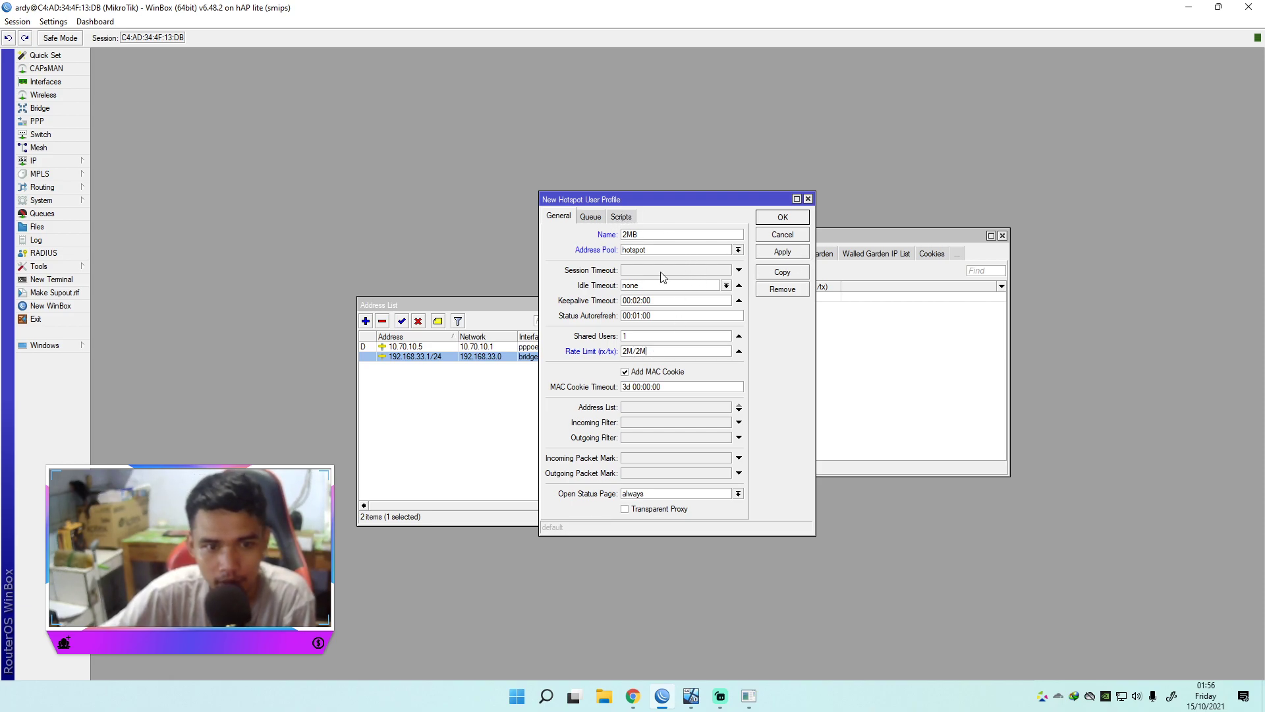
click(784, 252)
click(783, 218)
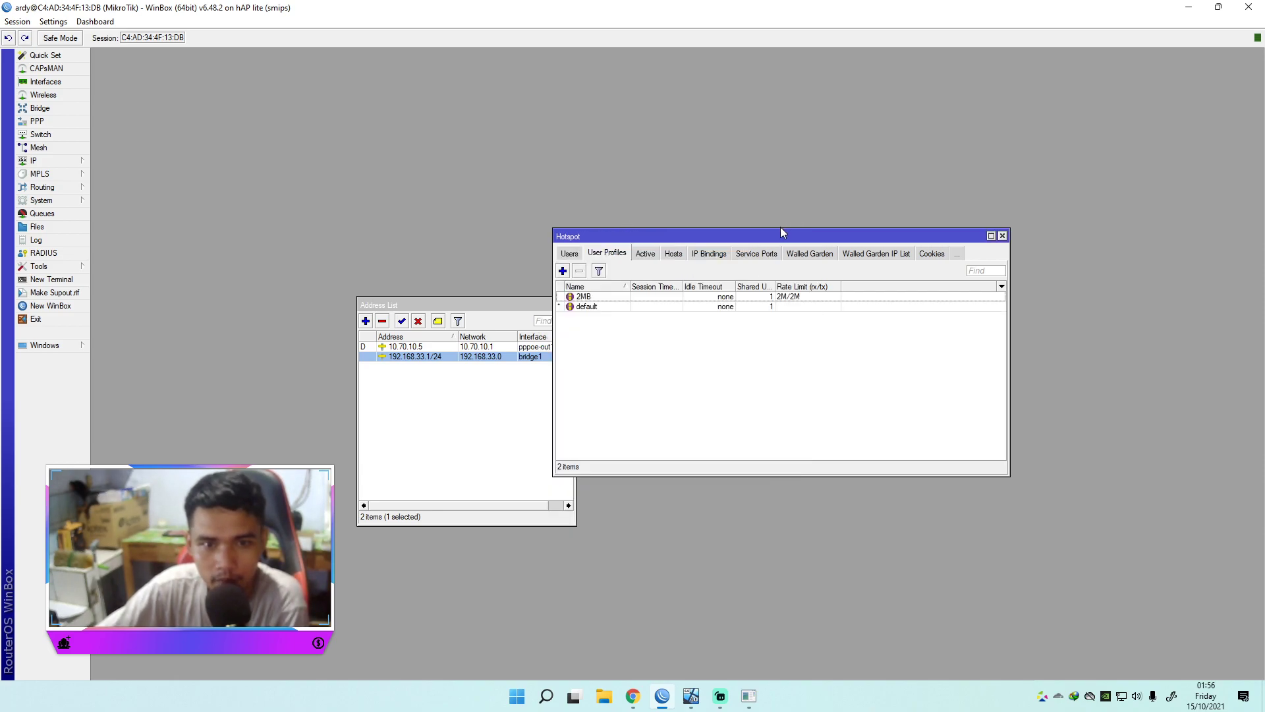
click(991, 236)
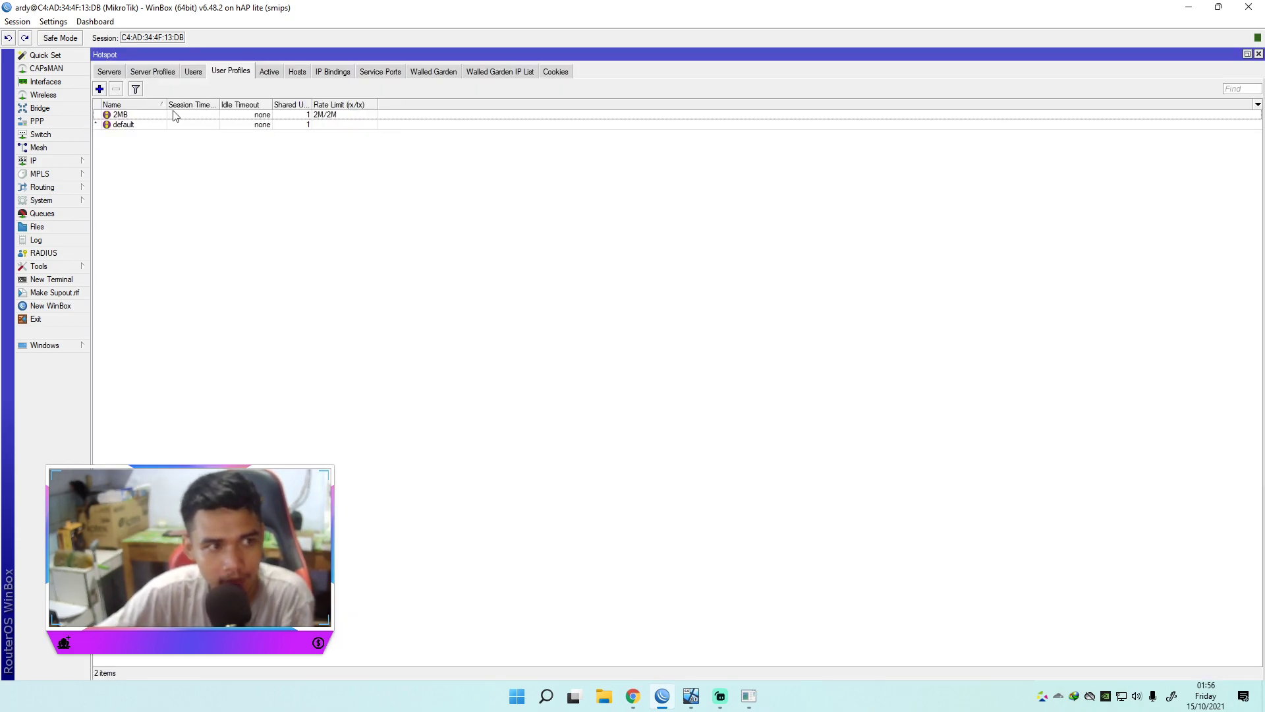
Step: Add hotspot user 'ar' with a visible password on the 2MB profile, and save it
click(193, 72)
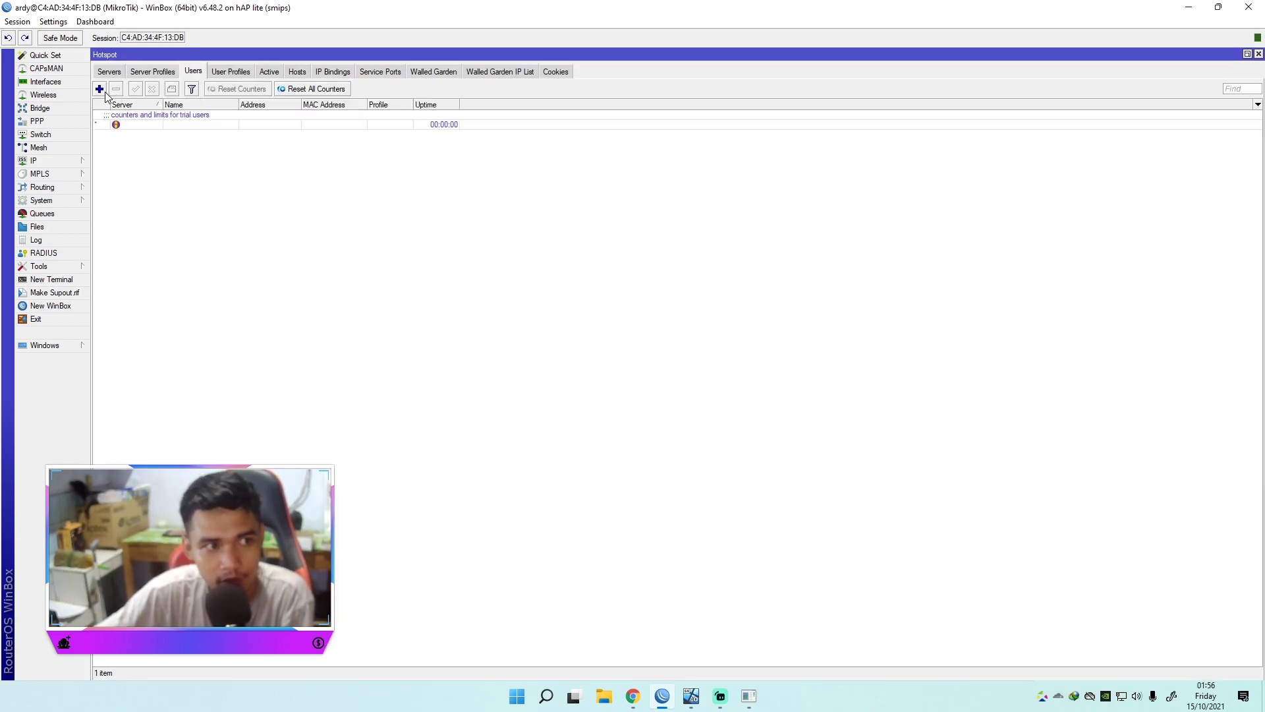
click(101, 90)
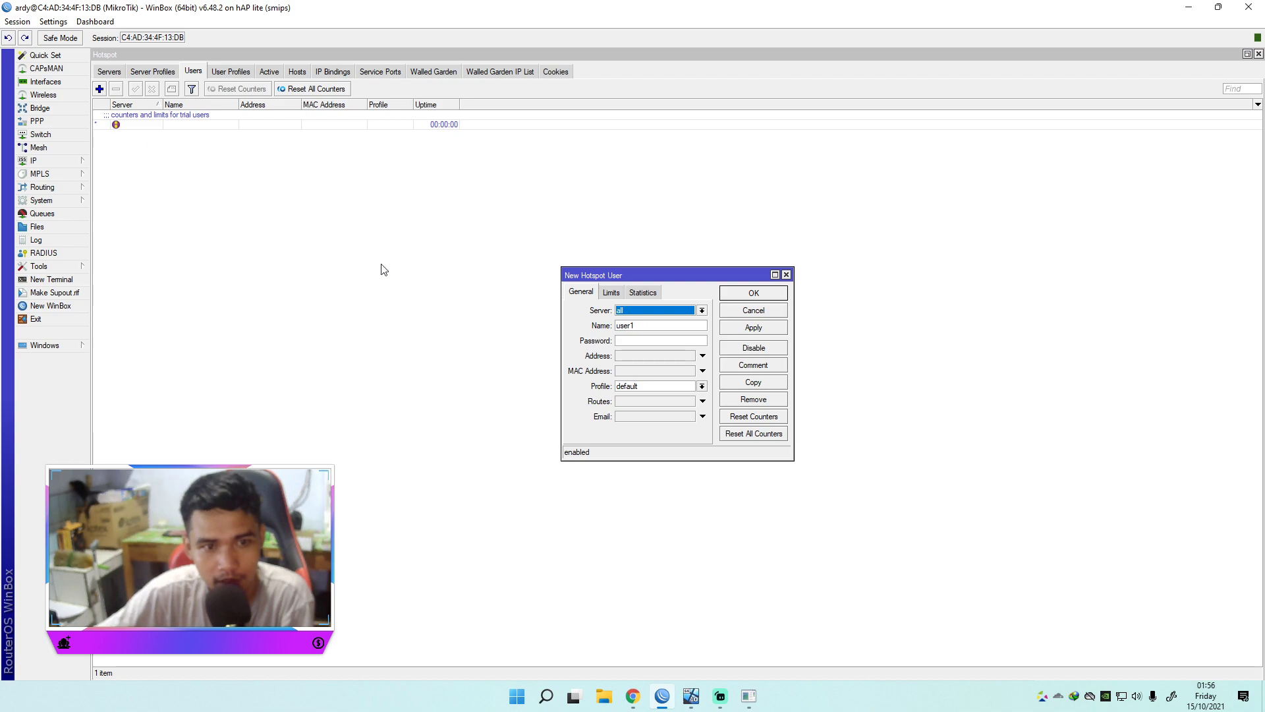
double_click(643, 325)
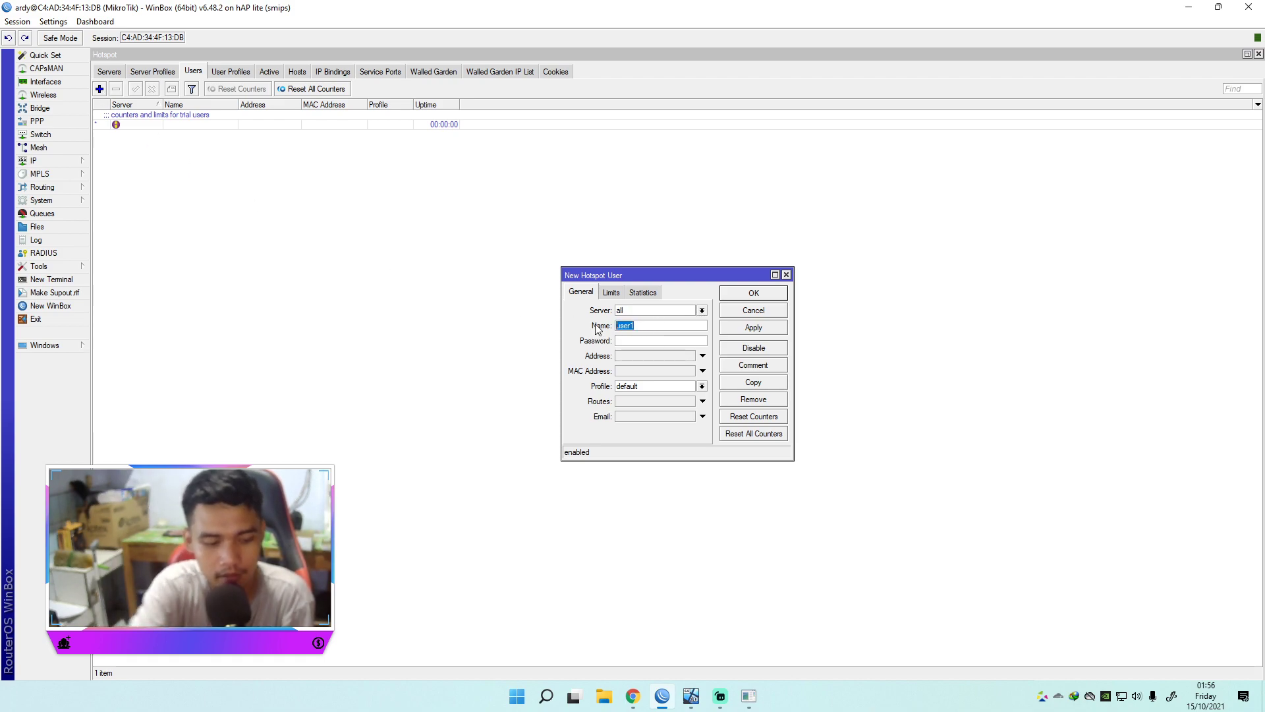
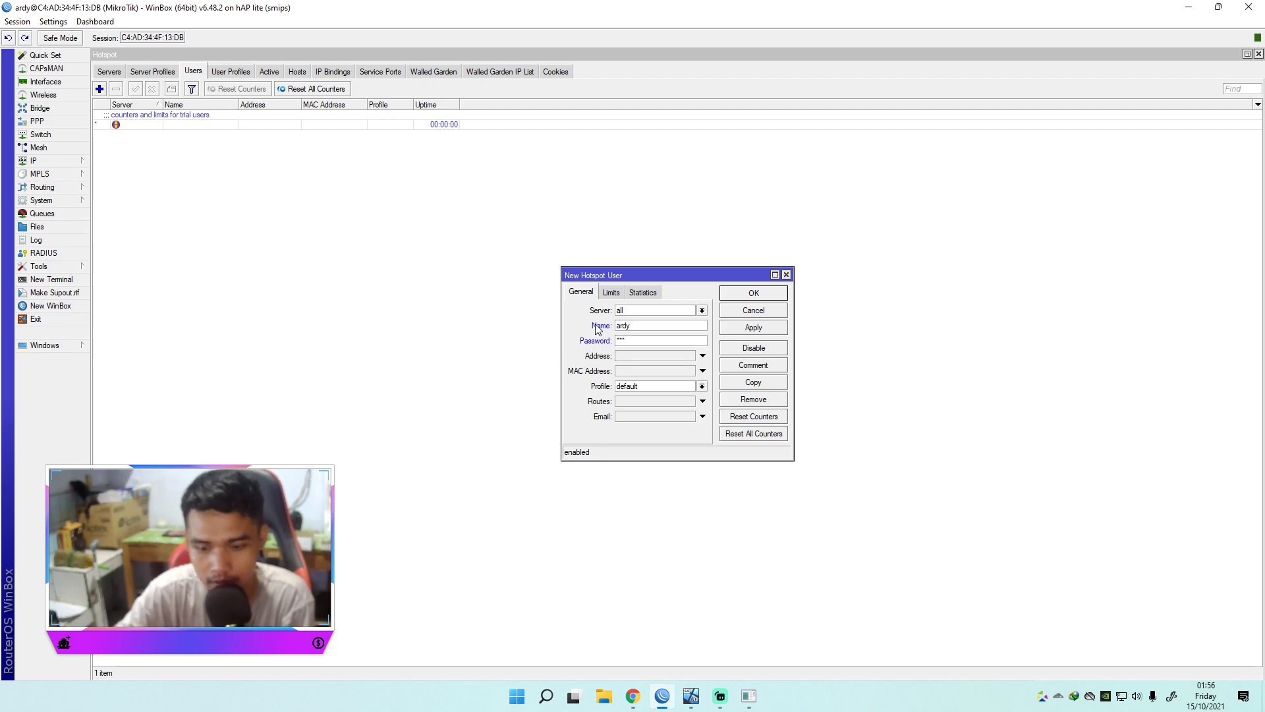
click(57, 22)
click(72, 53)
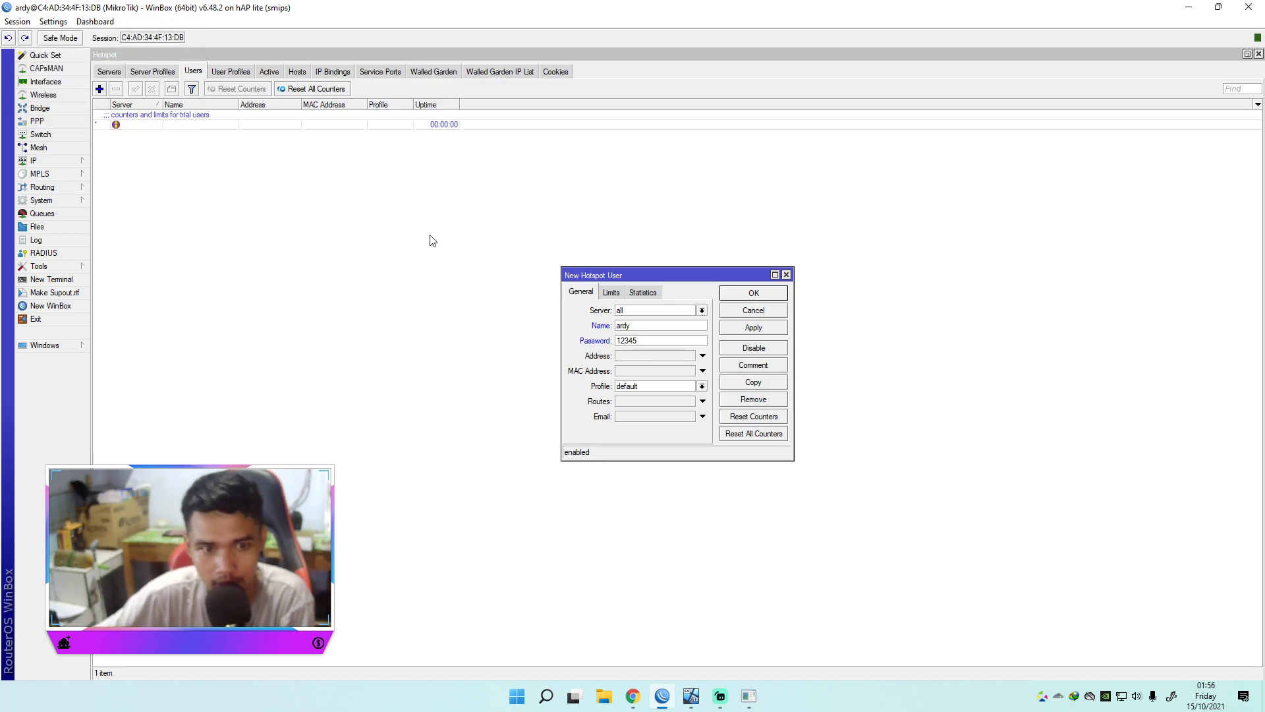
click(702, 386)
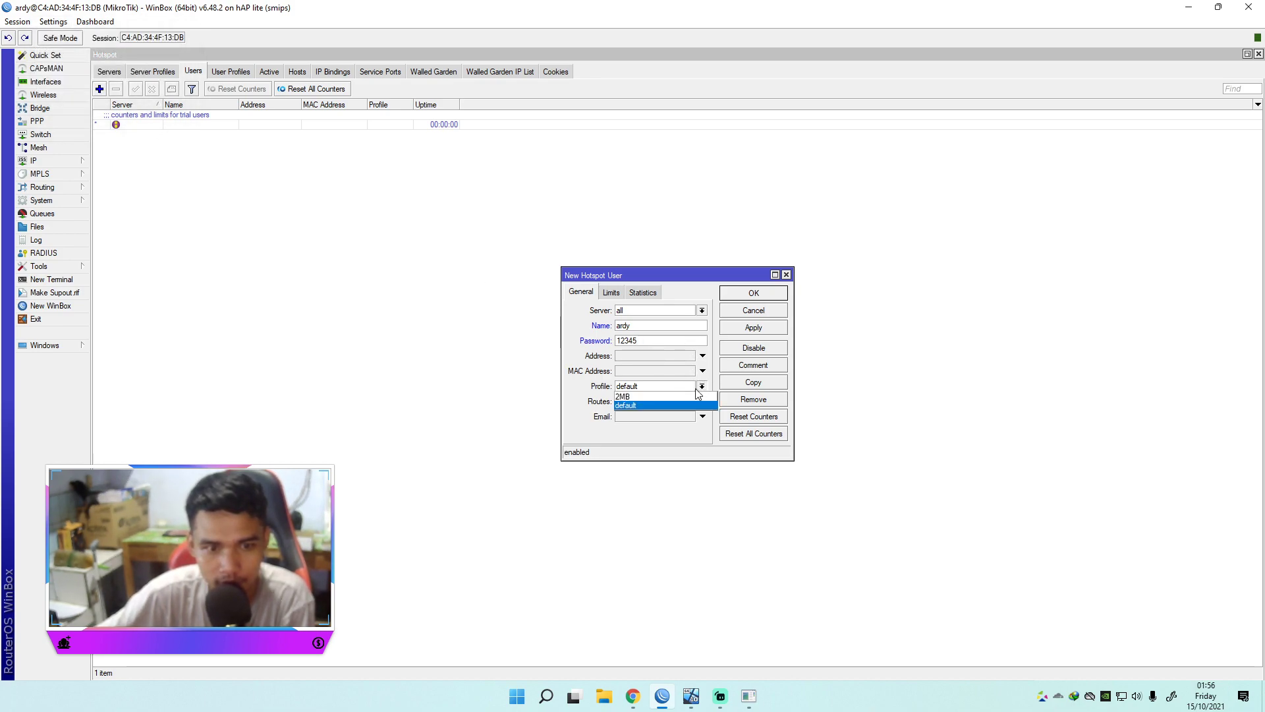
click(687, 398)
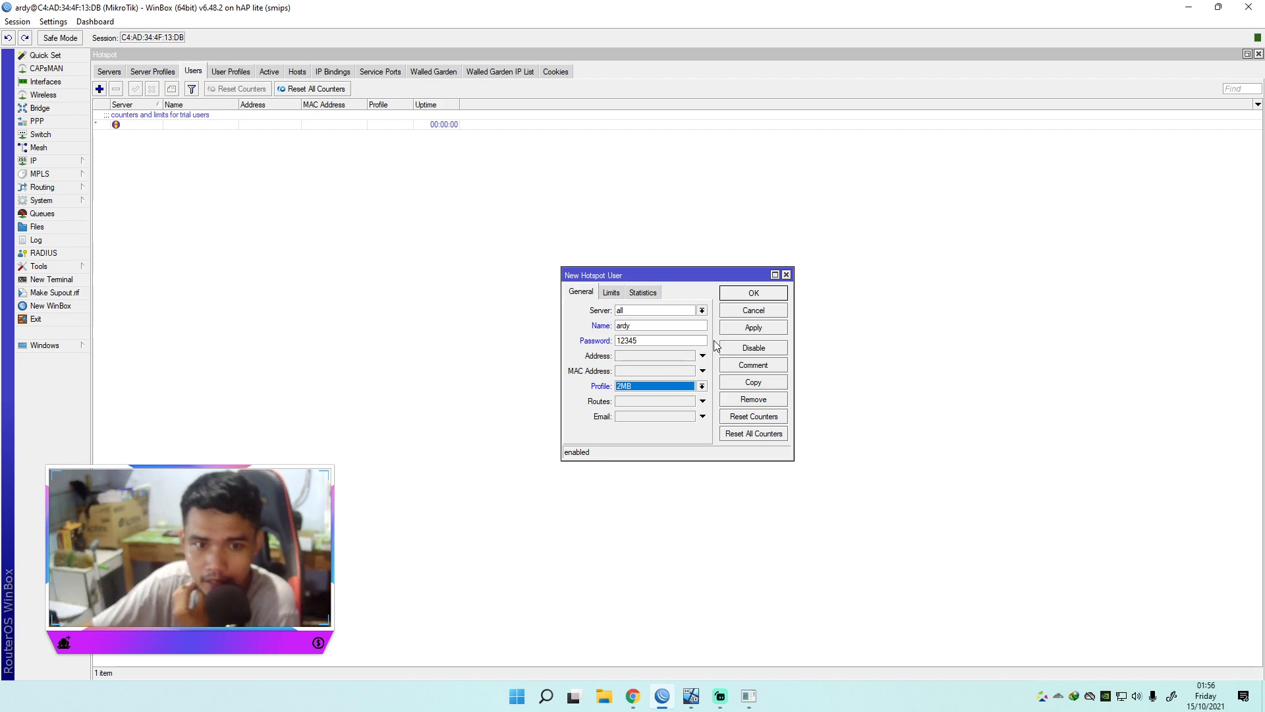
click(754, 328)
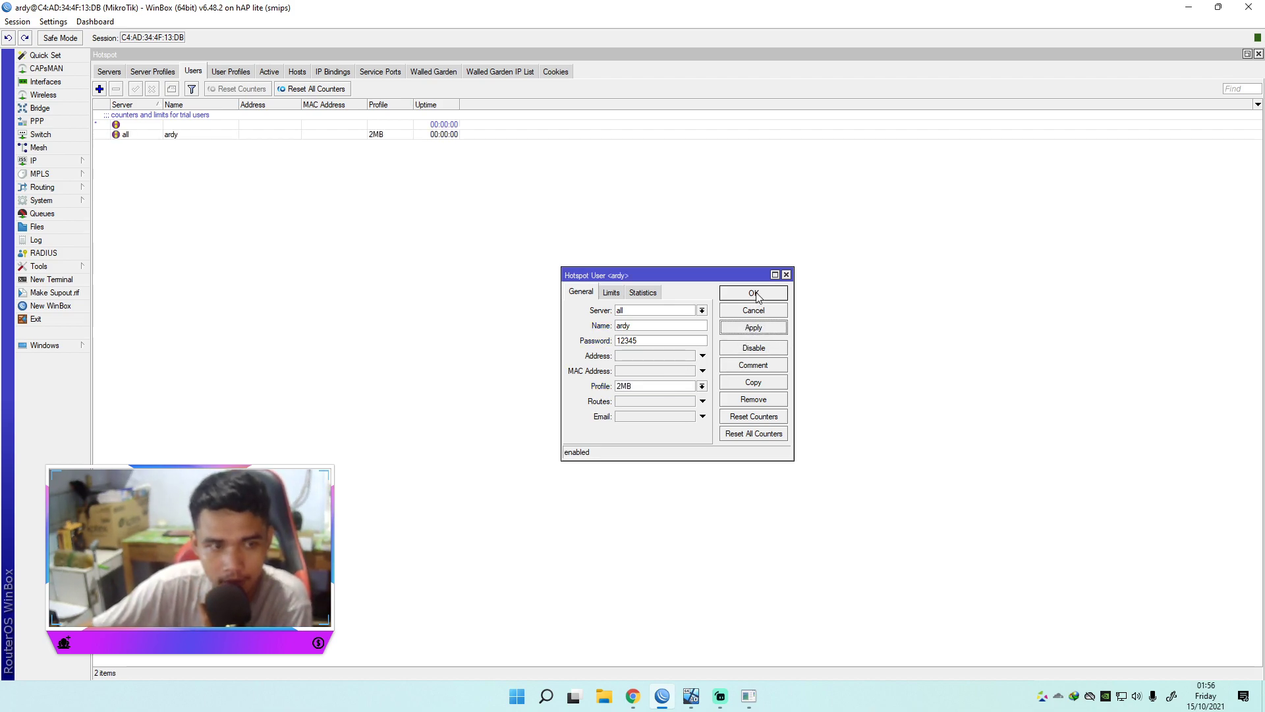
click(753, 294)
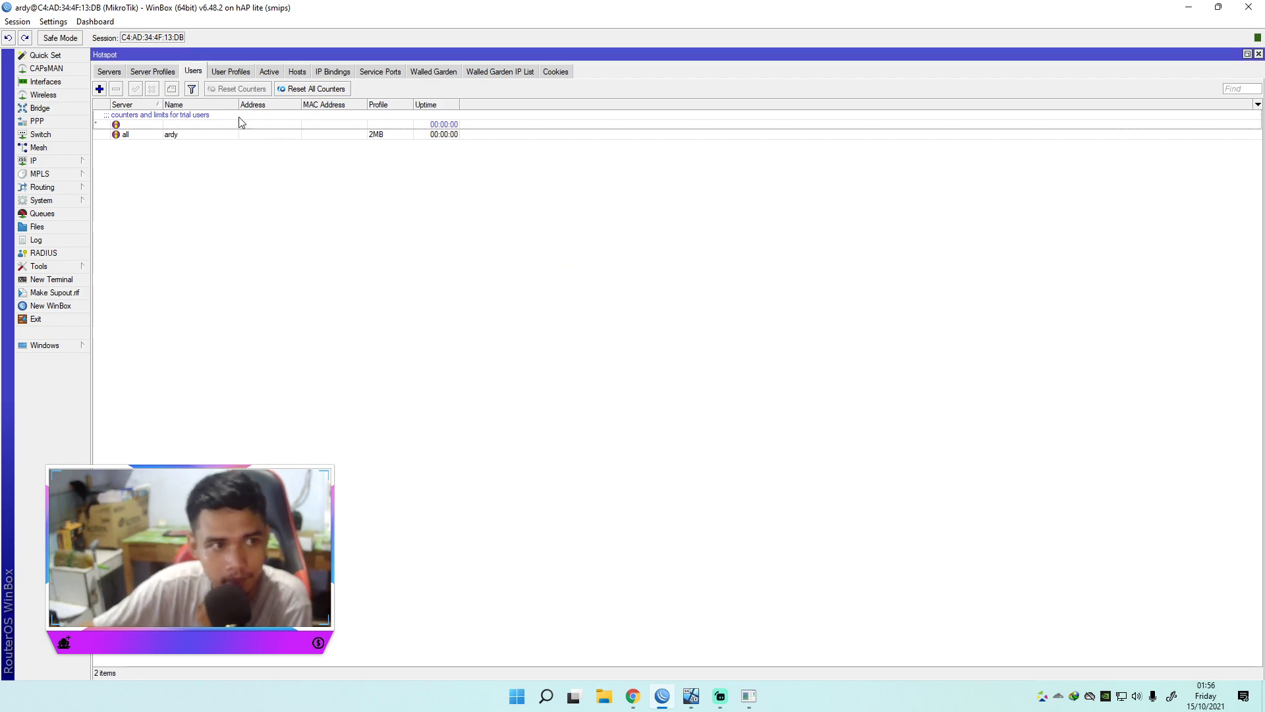
Step: Start a new hotspot server named HSPOT
click(153, 72)
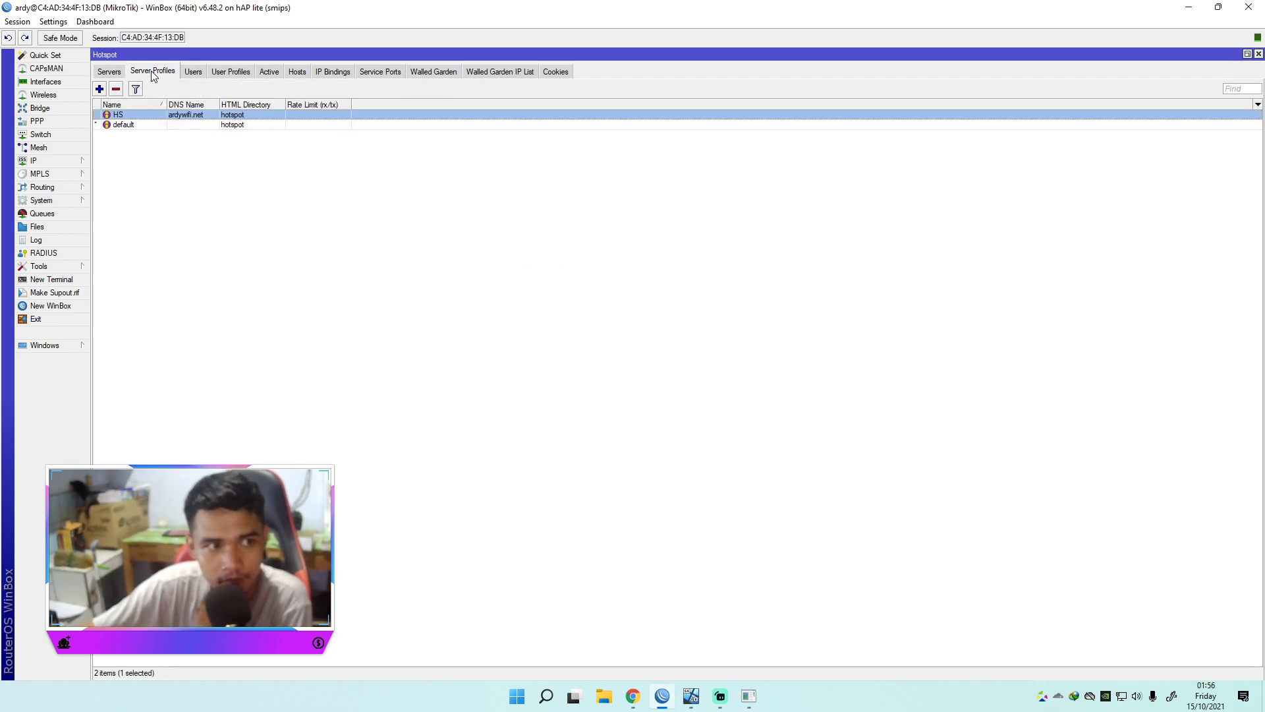
click(109, 72)
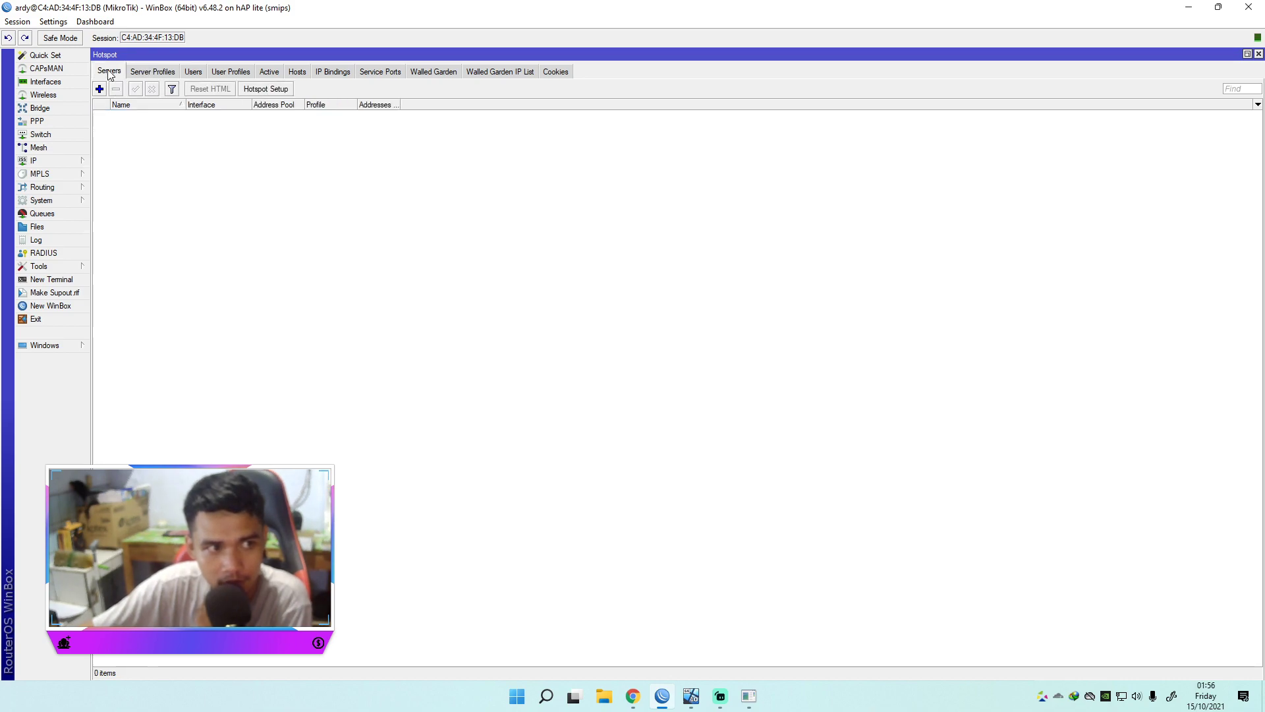
click(100, 89)
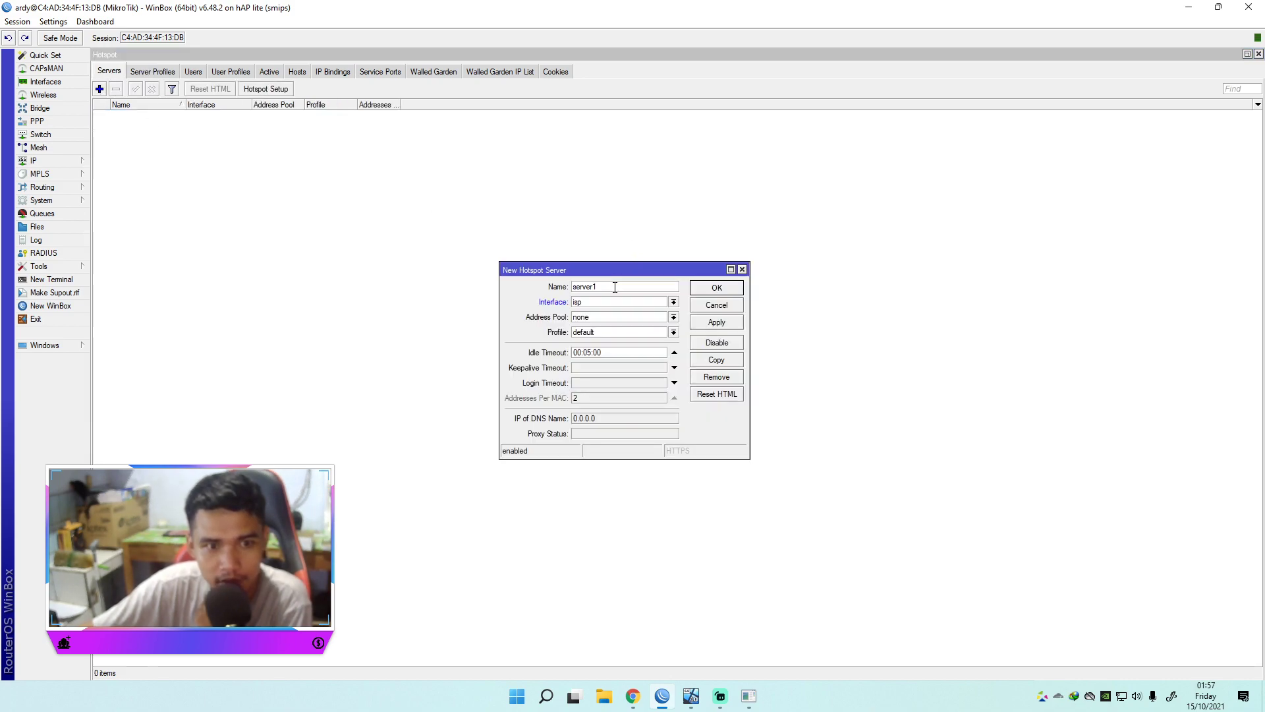
text(HSPOT)
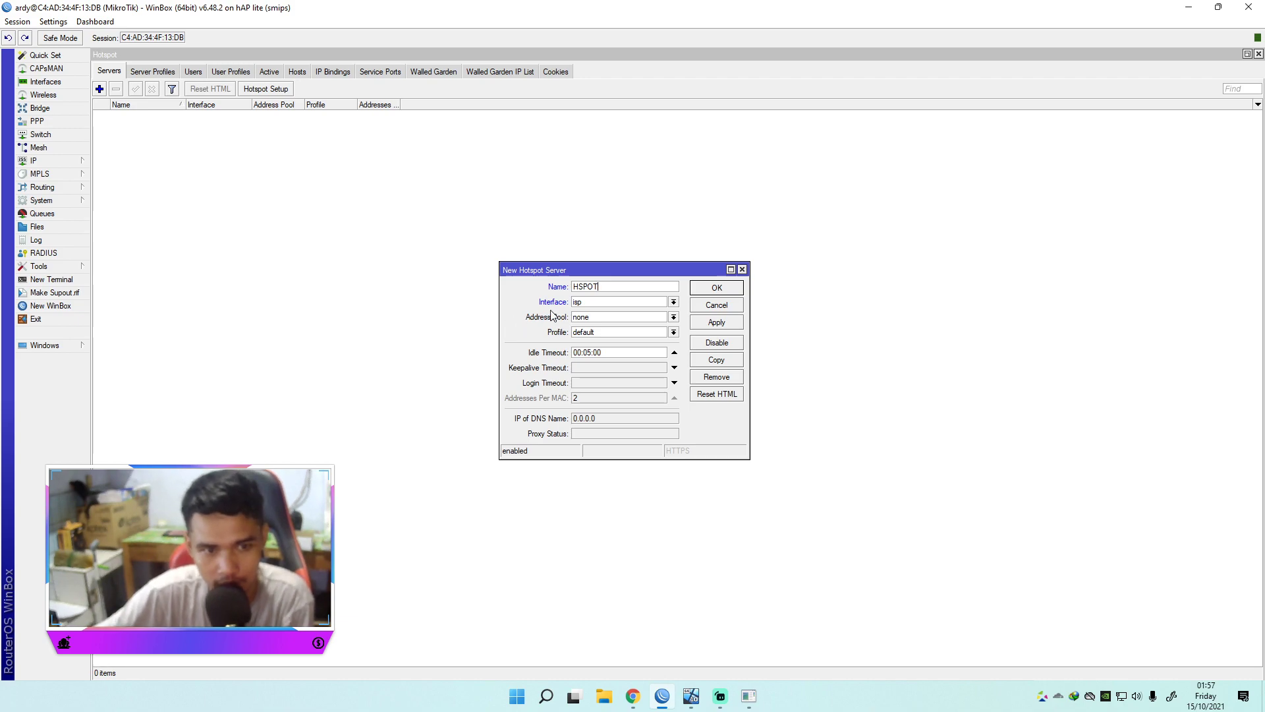
Step: Give the server interface bridge1, address pool hotspot and profile HS
click(674, 302)
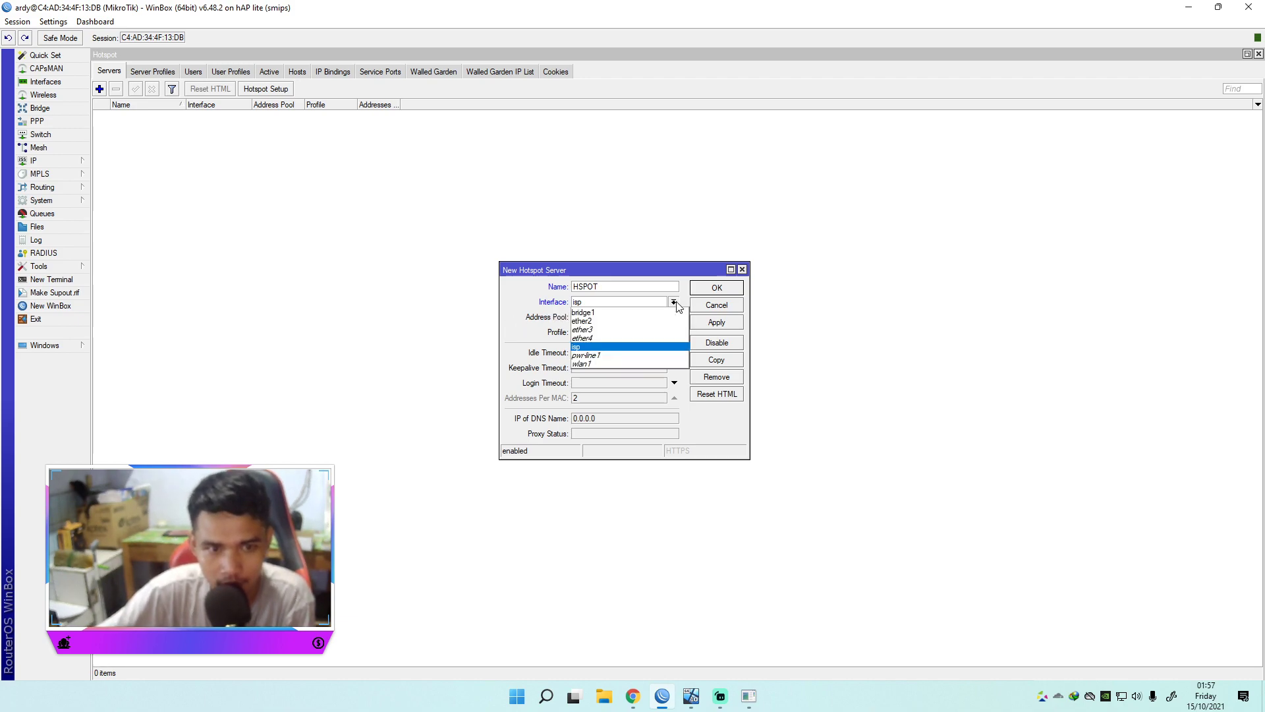
click(613, 314)
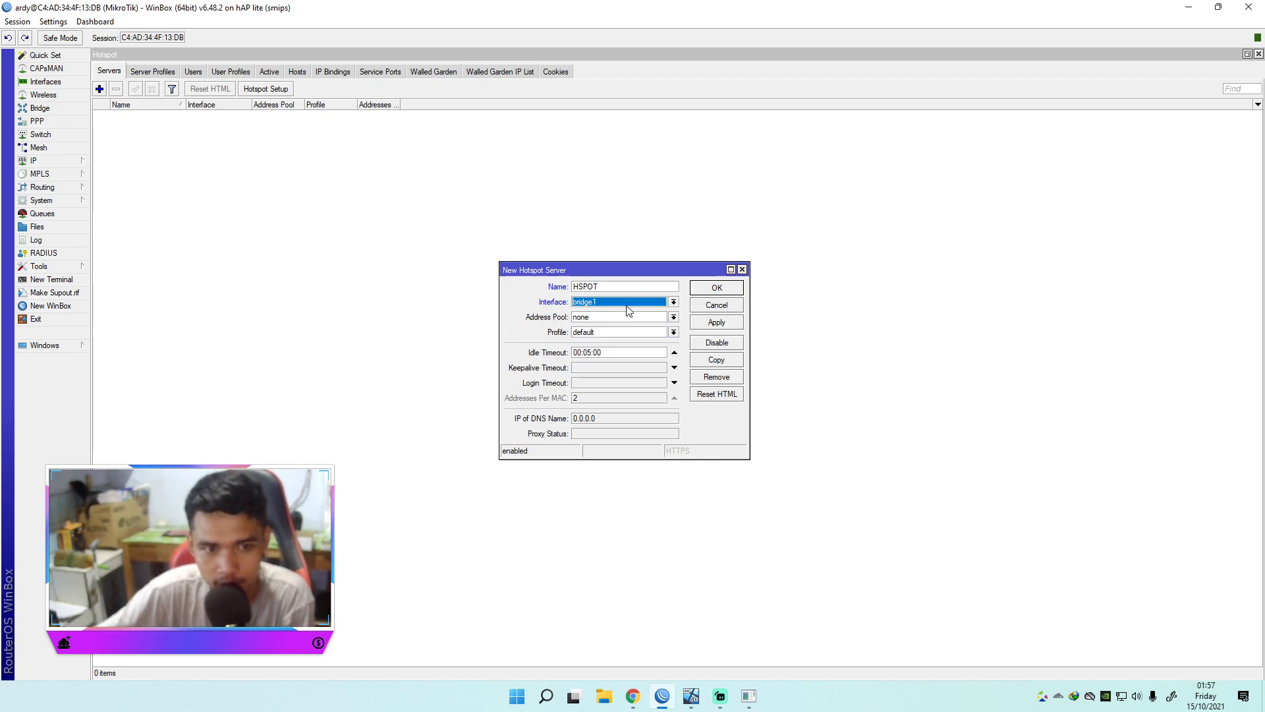
click(674, 302)
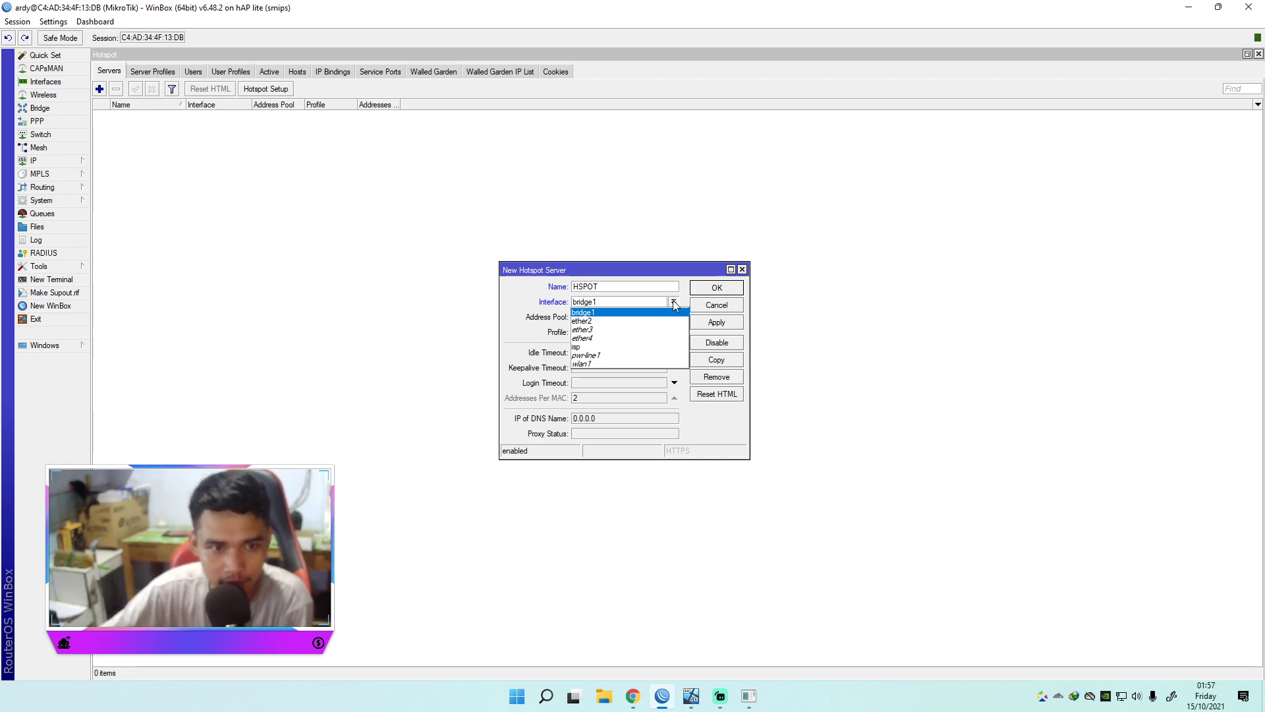
click(627, 348)
click(672, 303)
click(636, 313)
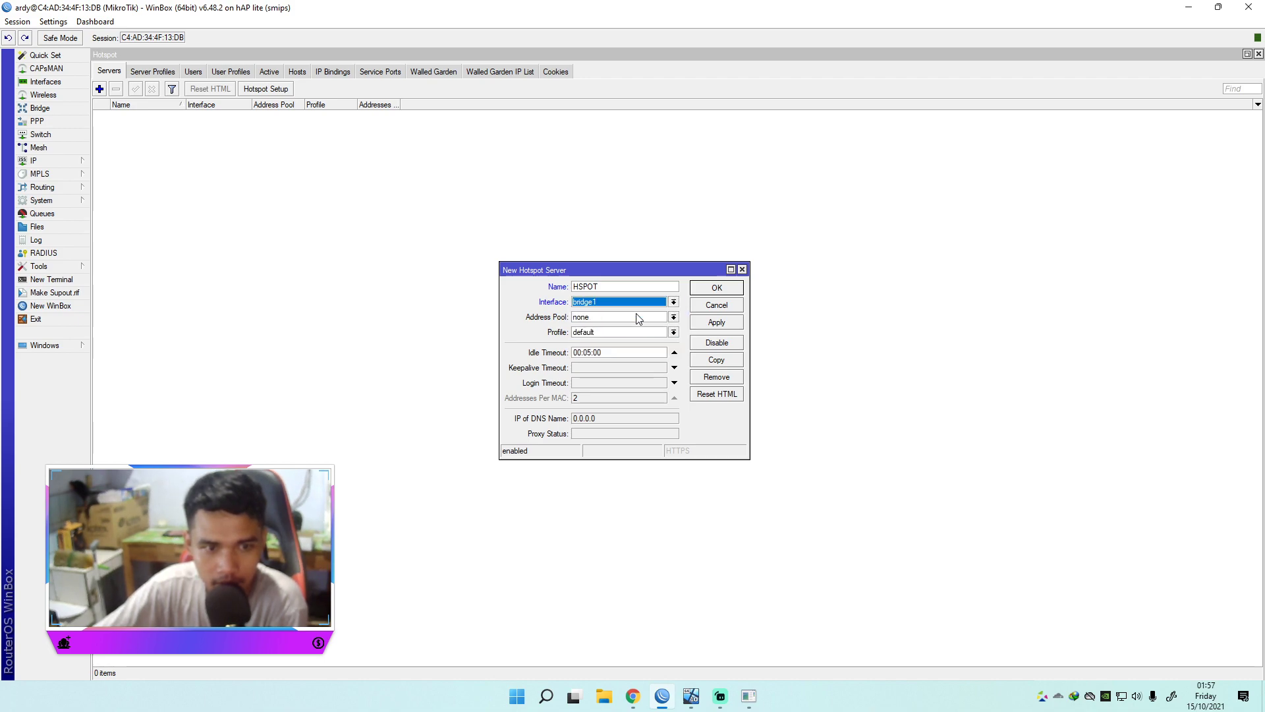
click(673, 318)
click(623, 328)
click(672, 332)
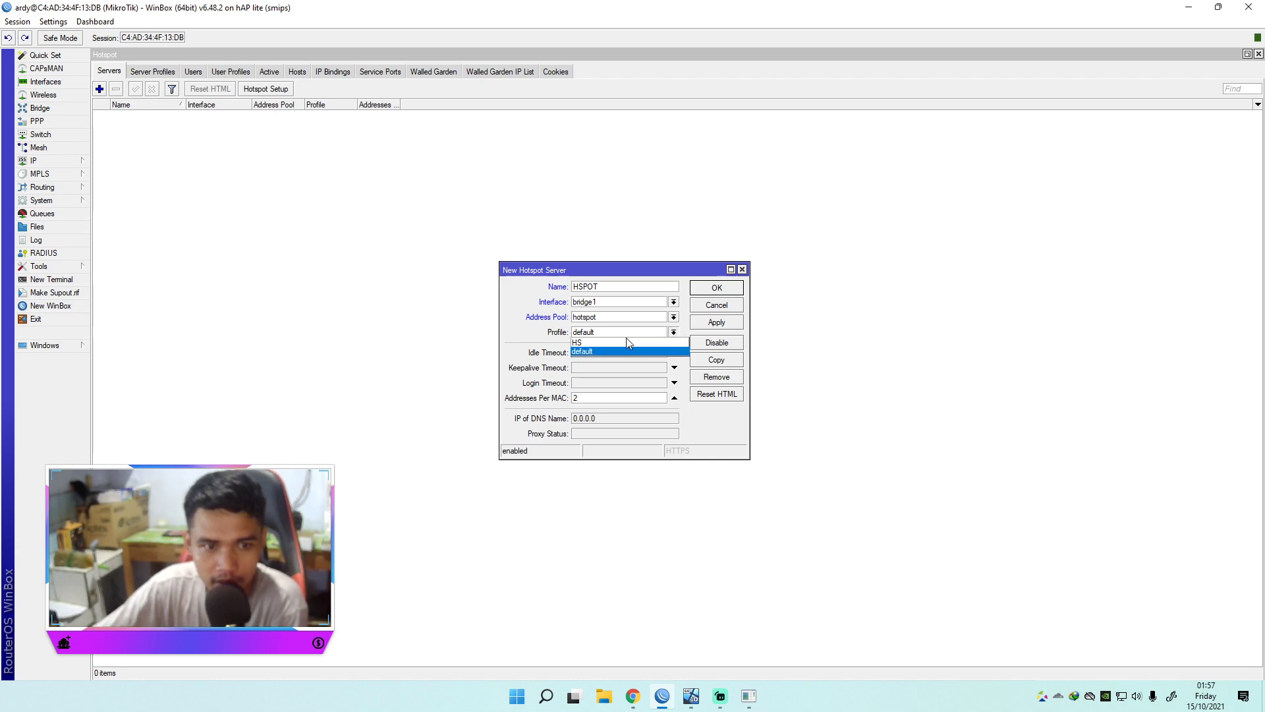
click(605, 343)
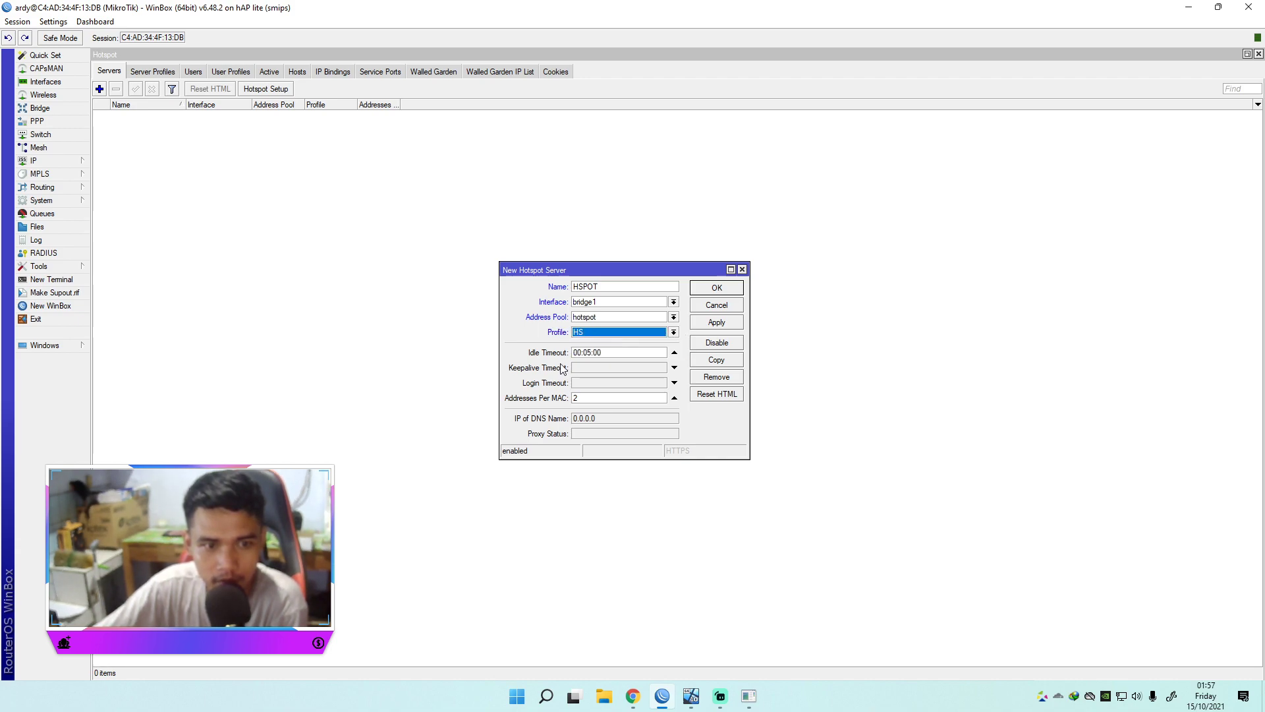
Step: Save the HSPOT server, select its row, and bring the ping console forward
click(725, 323)
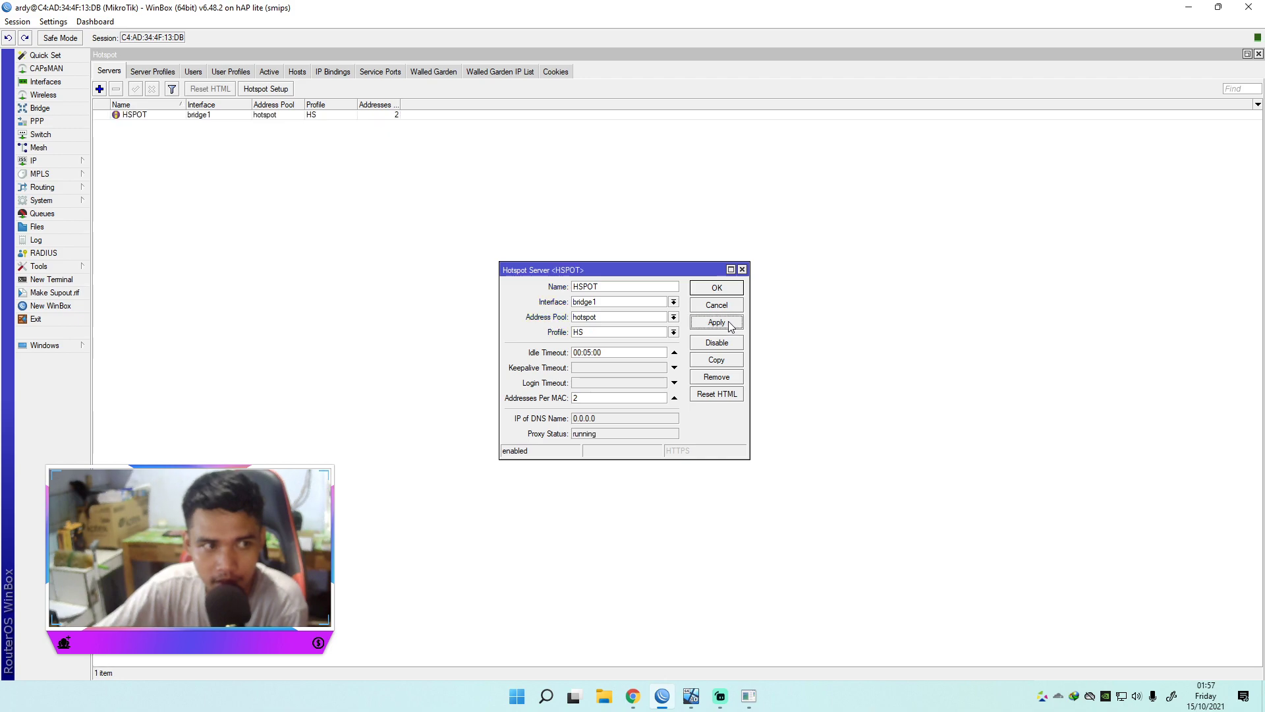
click(715, 291)
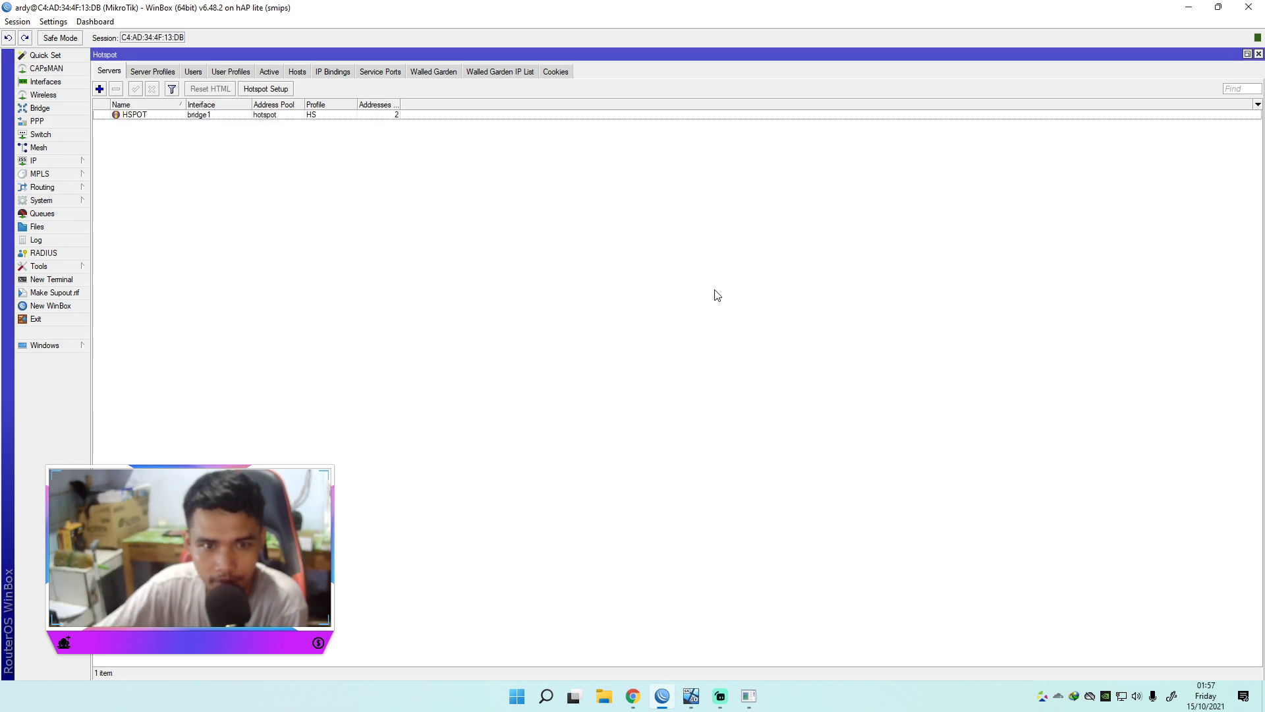
click(145, 115)
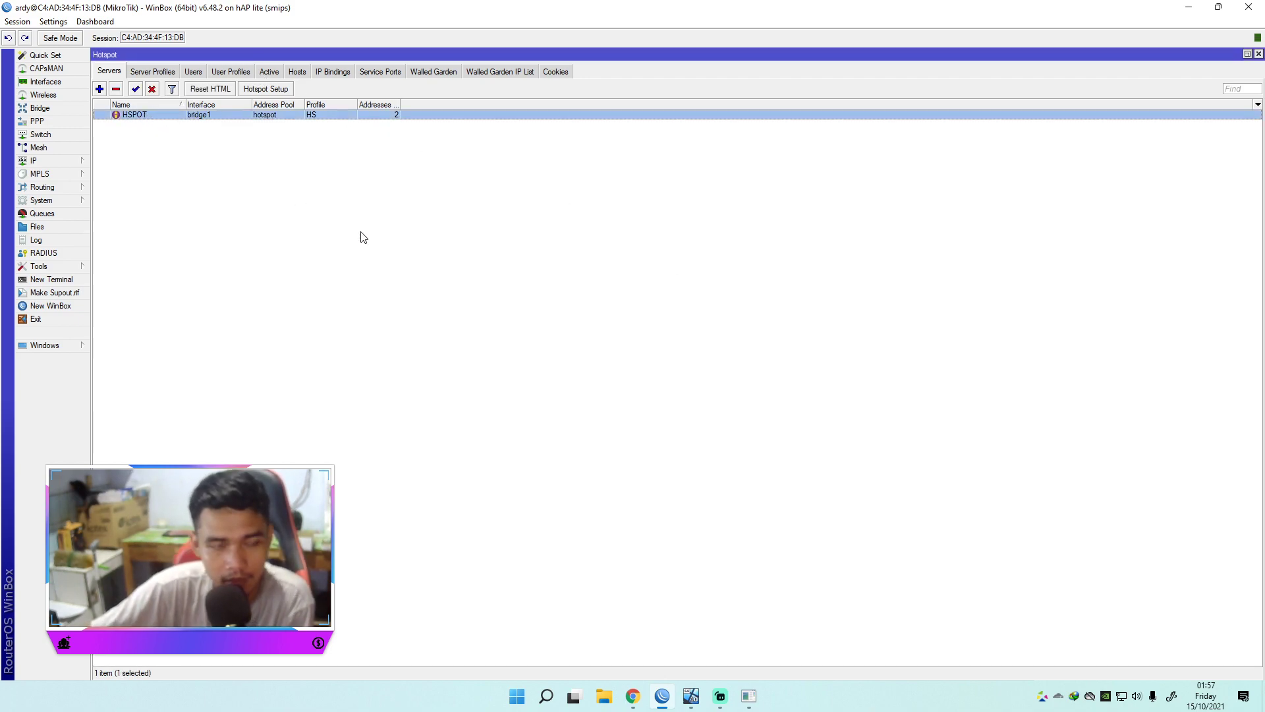
click(517, 290)
click(167, 115)
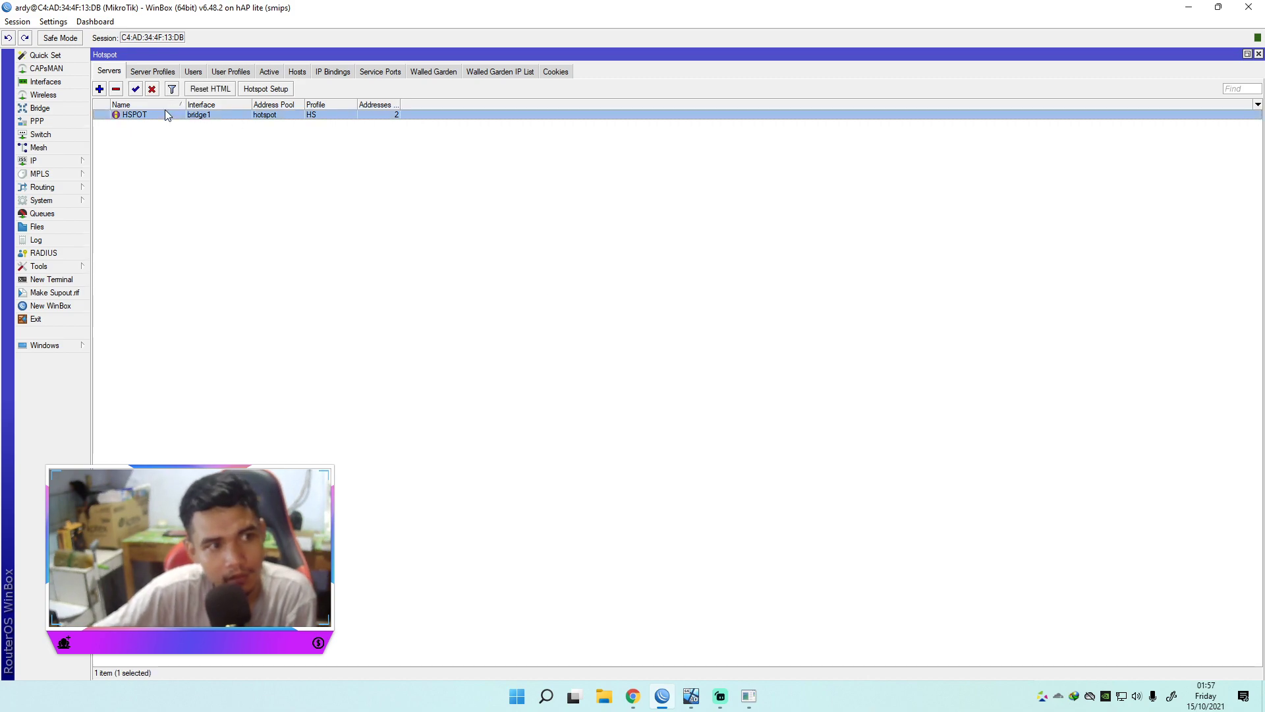
click(748, 695)
drag(942, 284, 923, 216)
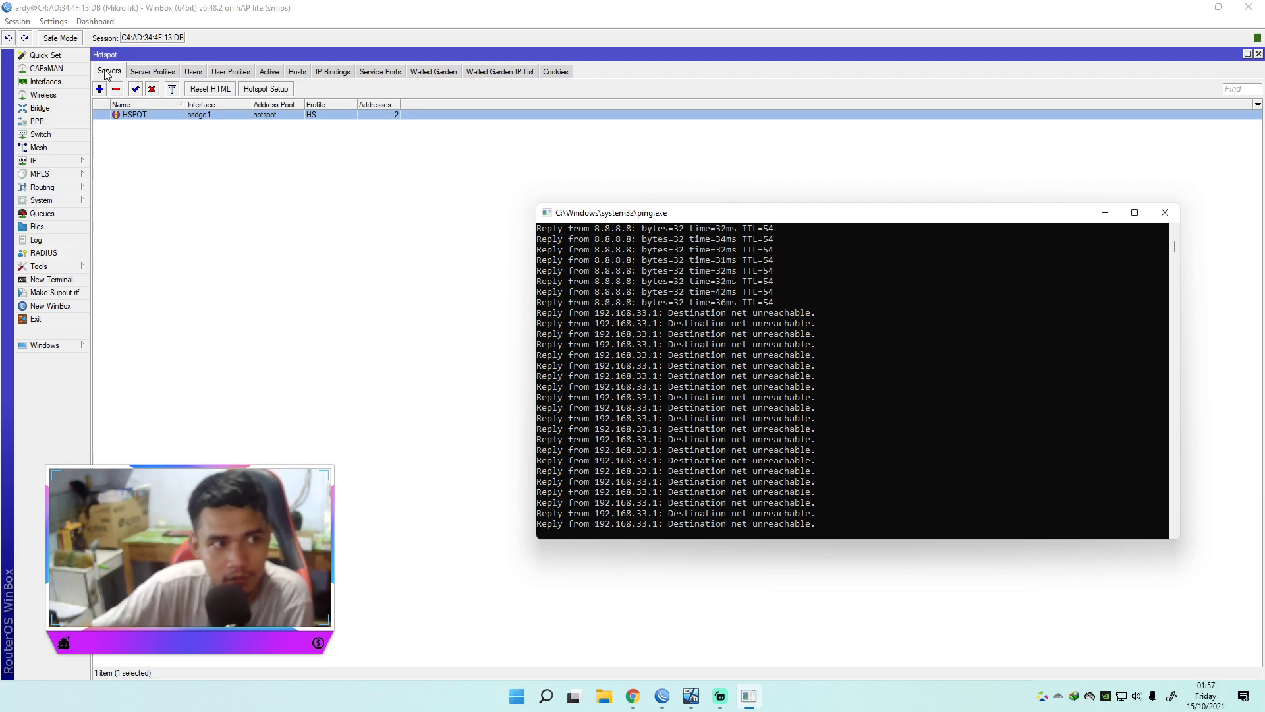
Step: Disconnect the WinBox session from the router and check the Windows network flyout
click(17, 21)
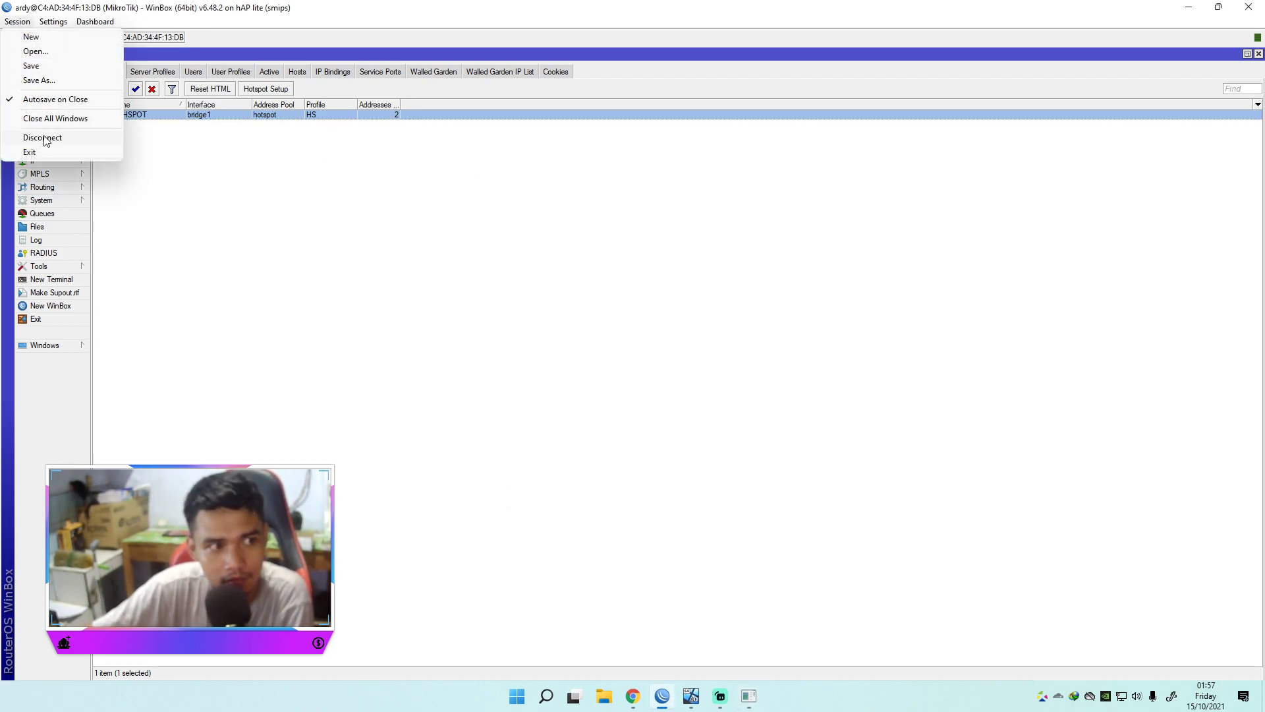
click(42, 138)
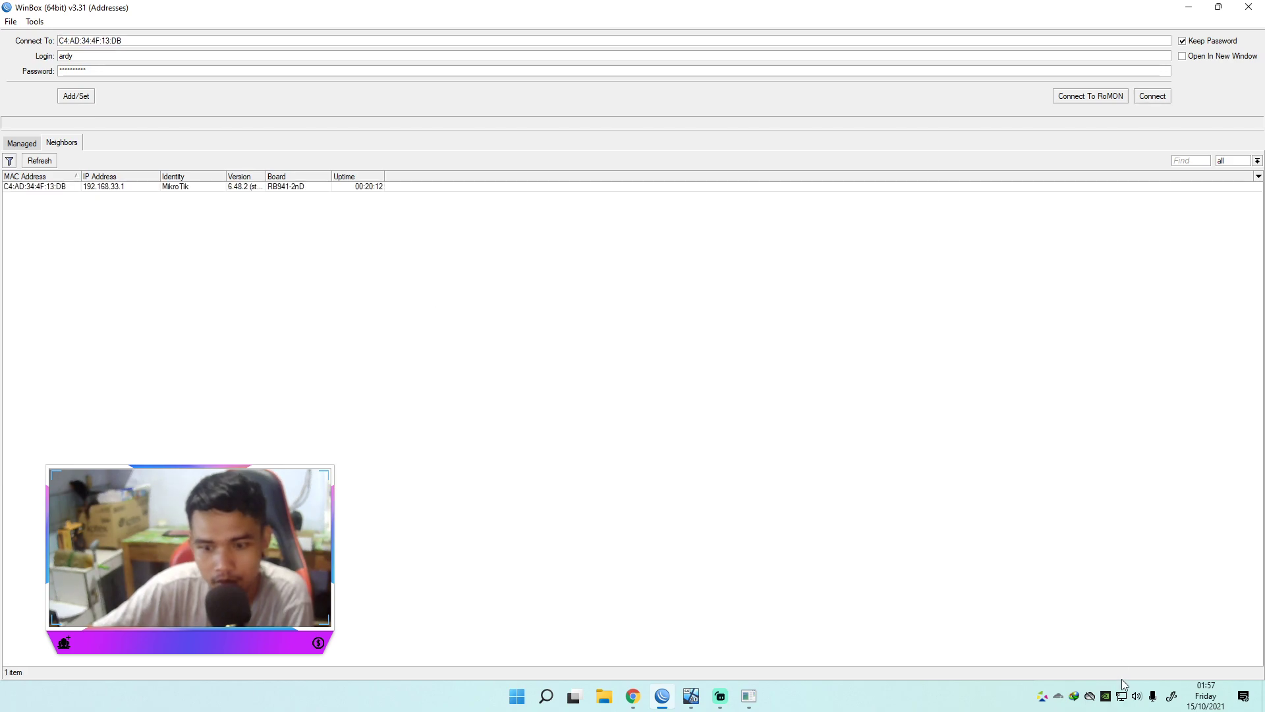
click(1127, 699)
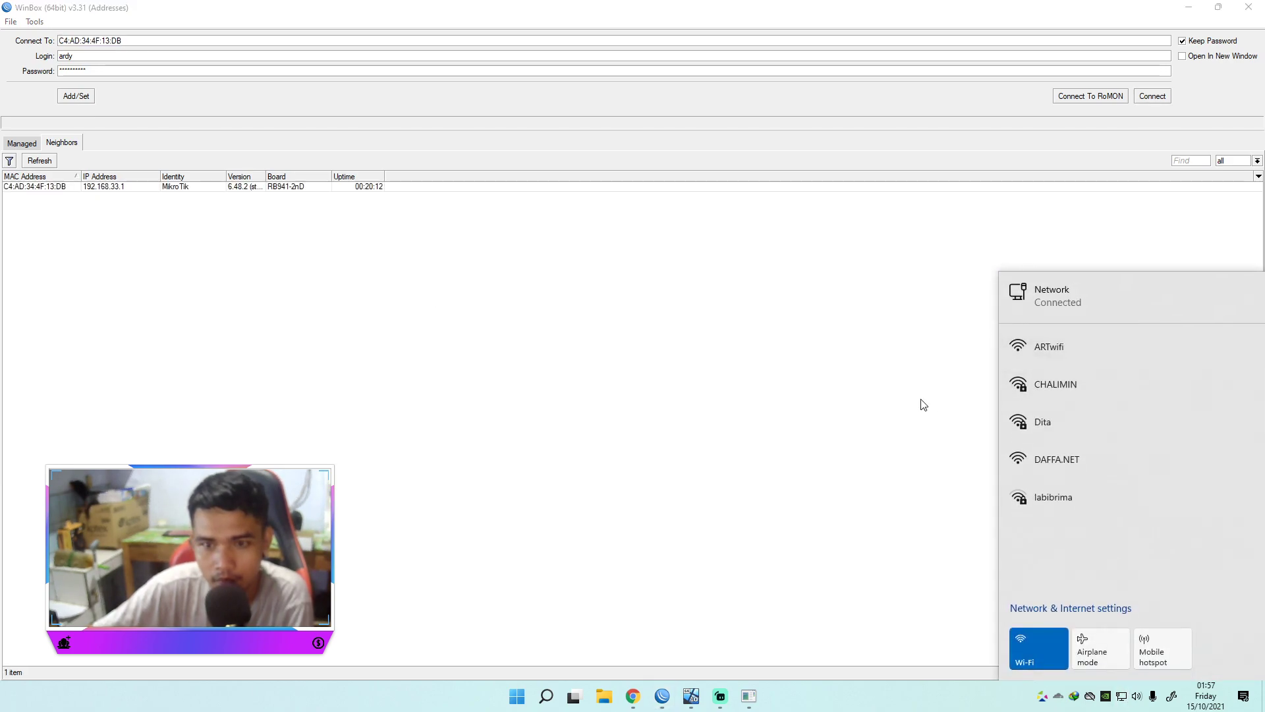
click(920, 402)
right_click(1122, 696)
Step: Disable the Ethernet adapter from the Network Connections list
click(1127, 689)
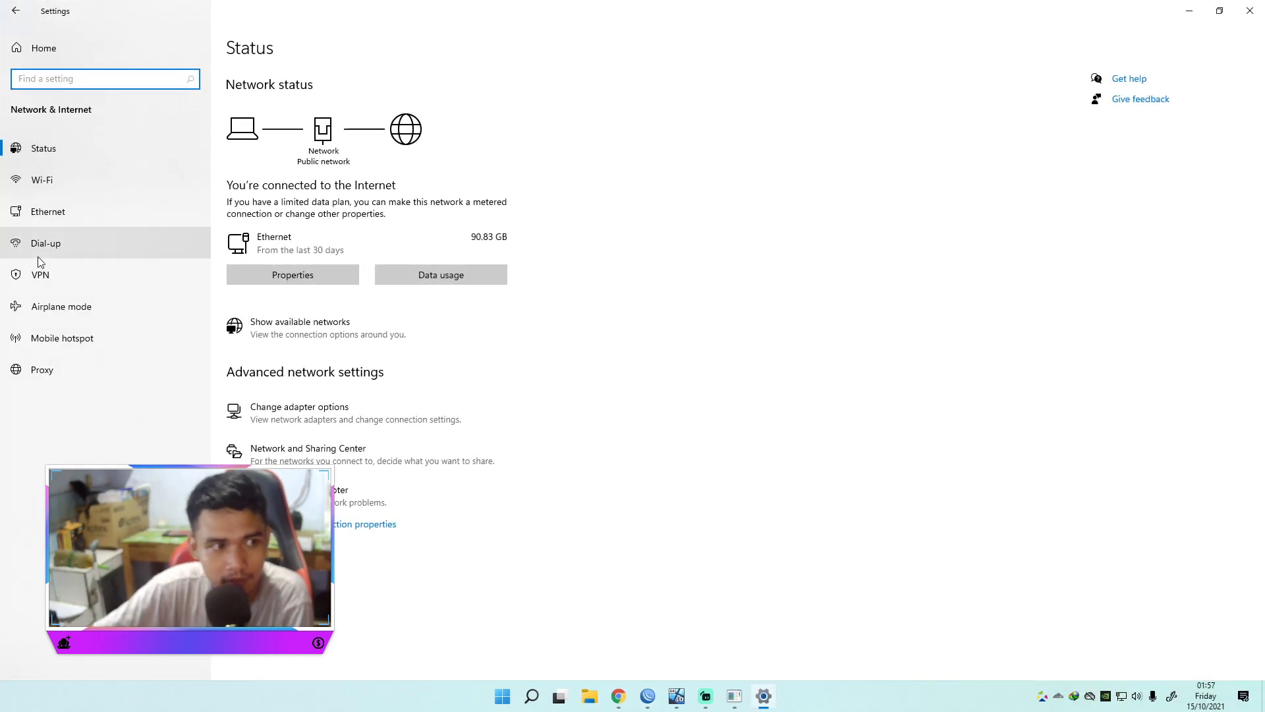
click(49, 221)
click(1120, 99)
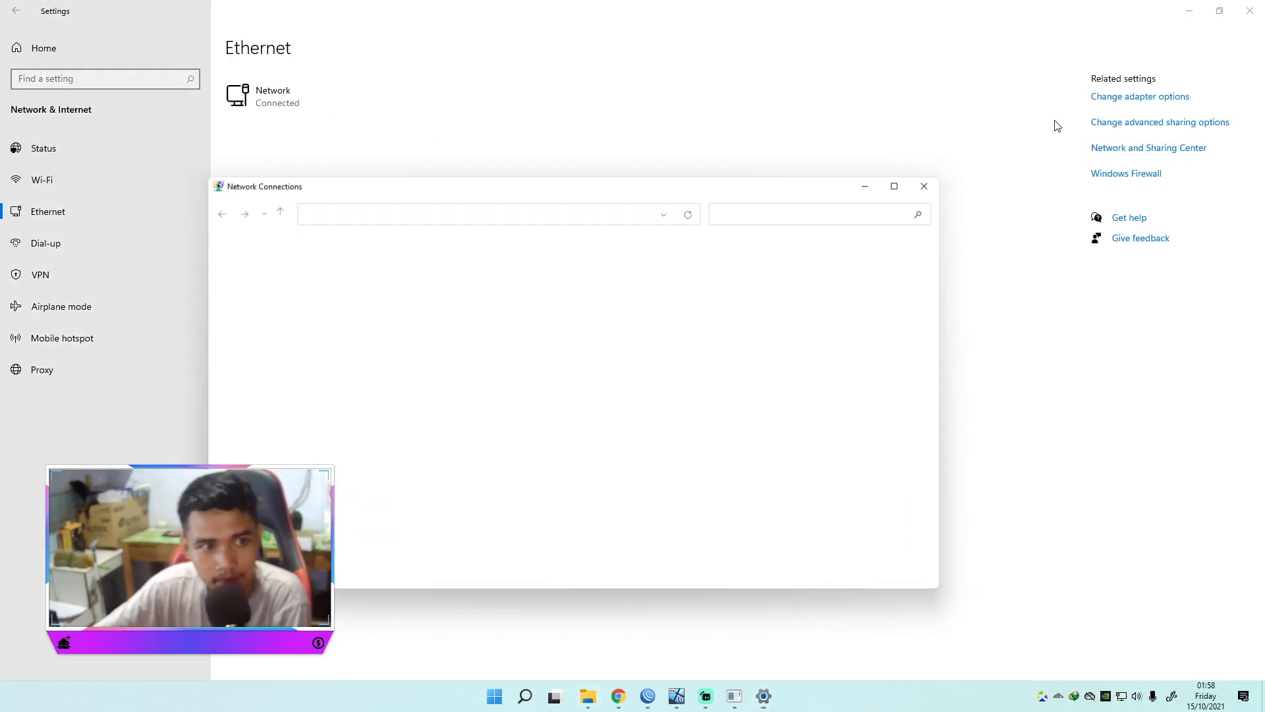
right_click(303, 265)
click(293, 270)
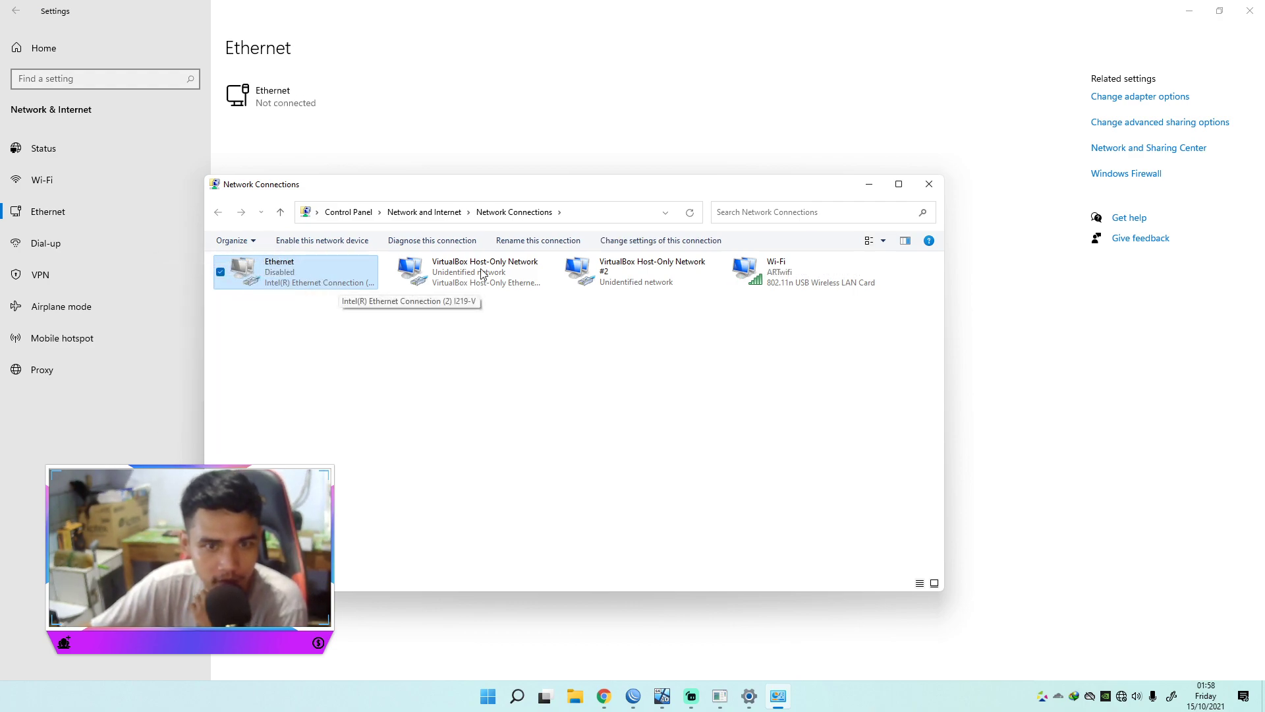
Step: Disconnect the PC from the ARTwifi Wi-Fi network
click(781, 277)
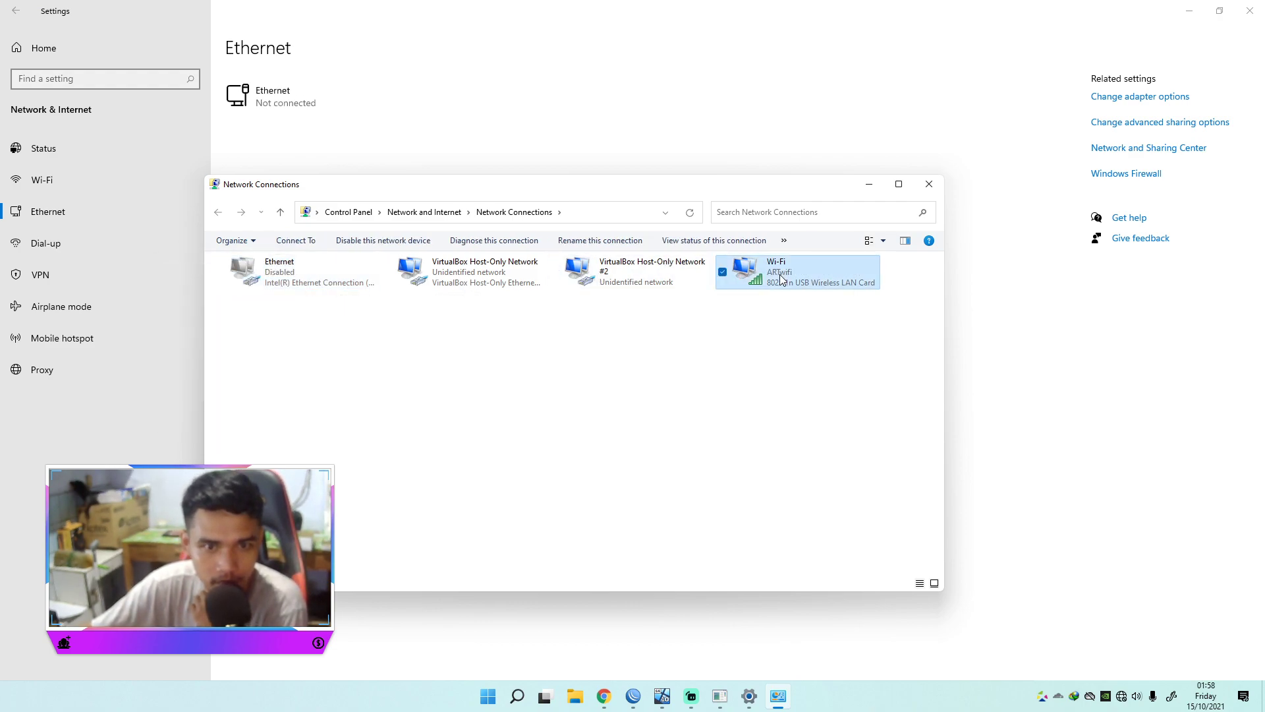
click(1121, 696)
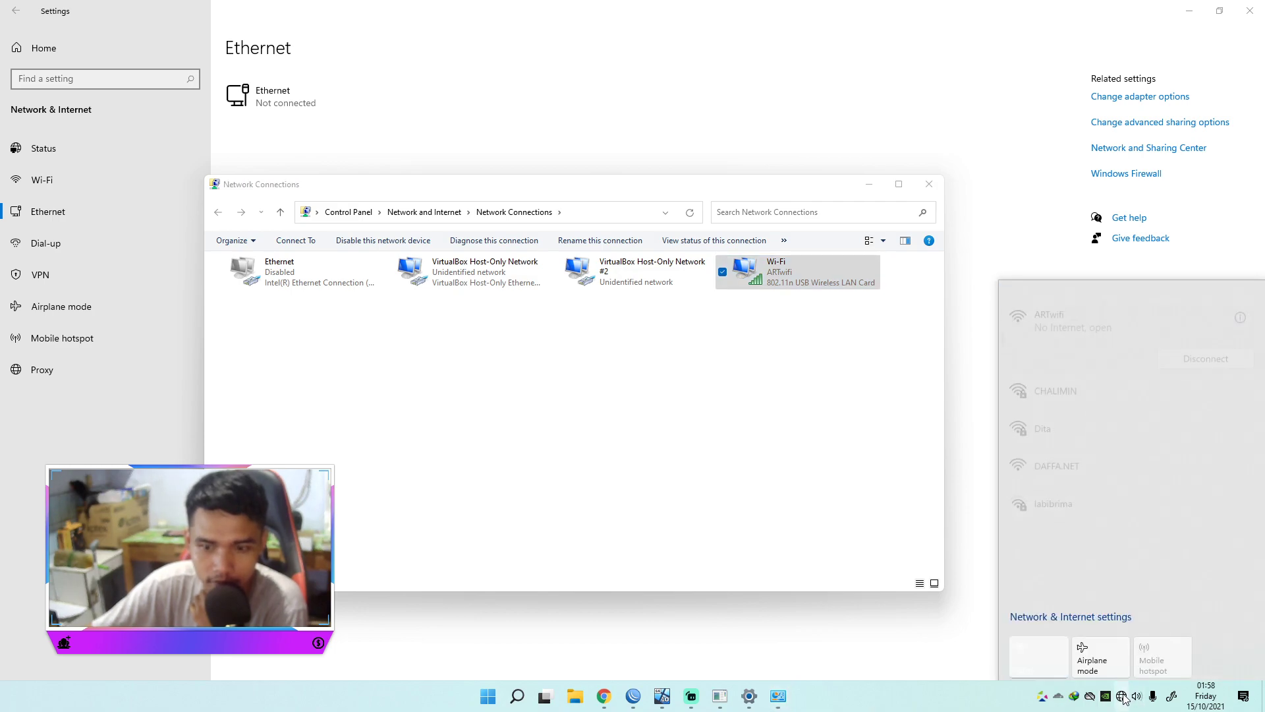
click(1205, 349)
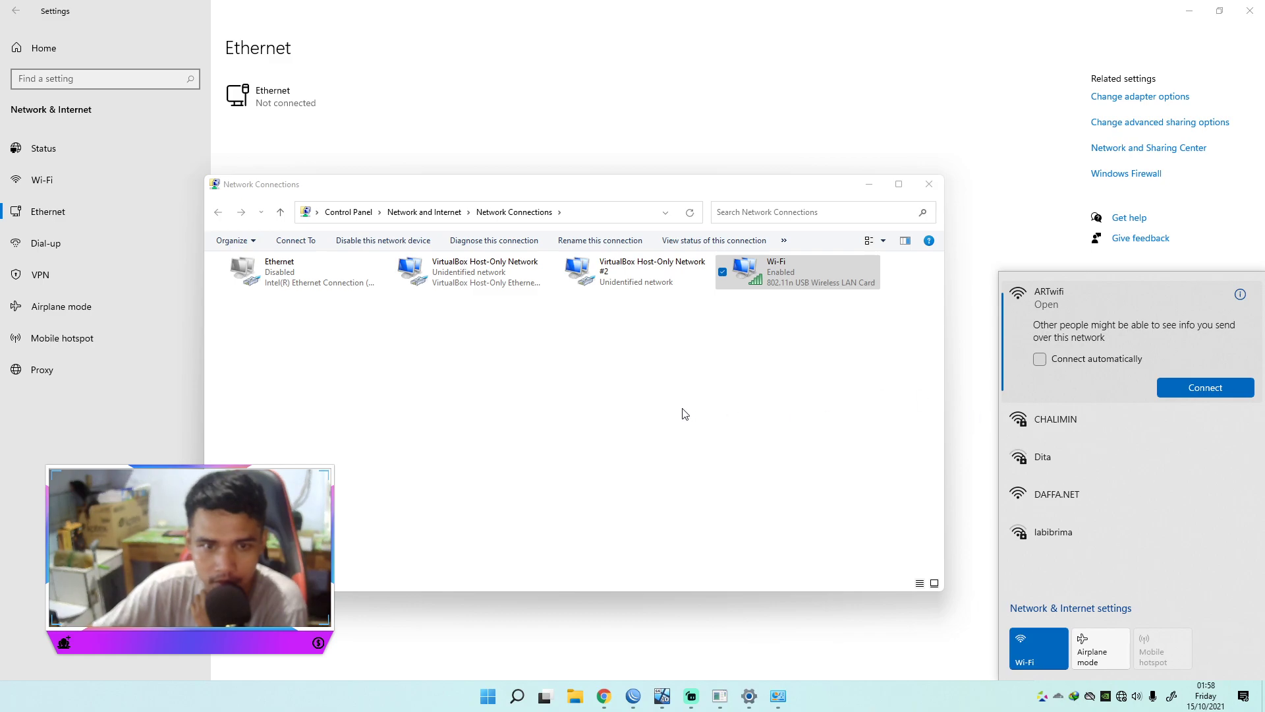
click(694, 495)
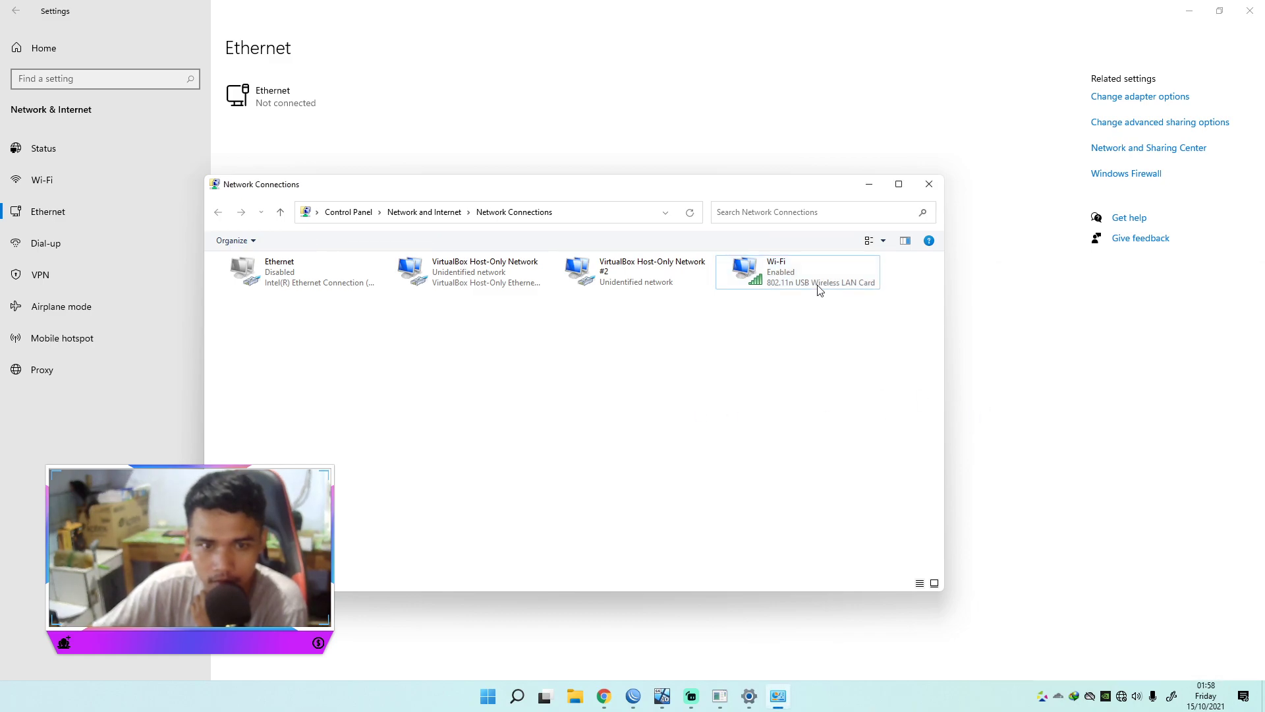
click(791, 283)
right_click(770, 277)
click(781, 283)
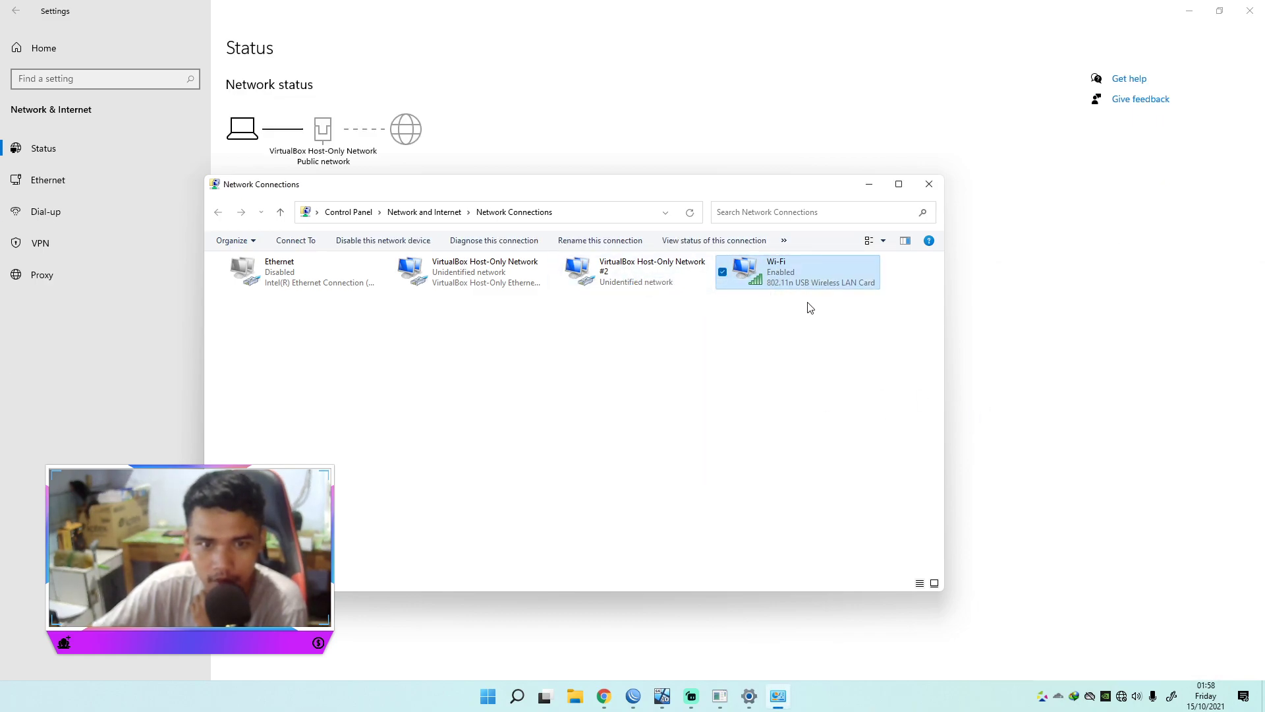
click(775, 341)
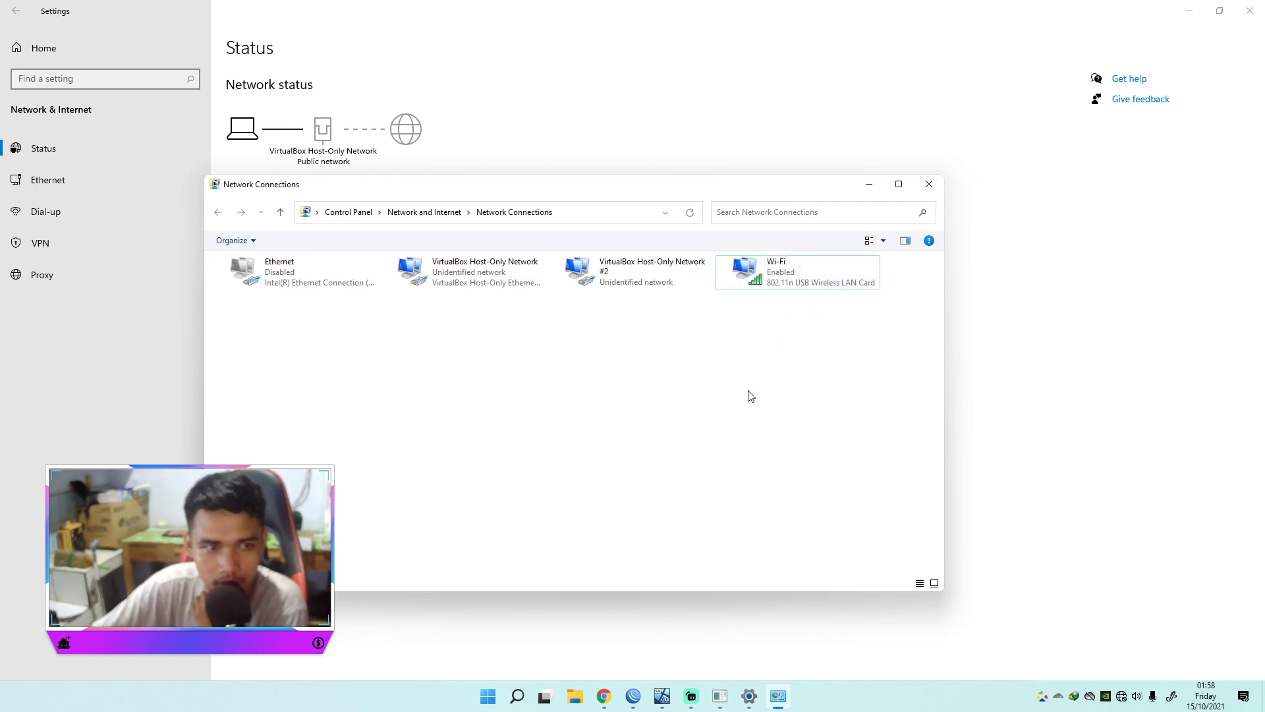
Step: Re-enable the Ethernet adapter so it identifies as Network 2, then minimize Settings
click(267, 270)
right_click(267, 270)
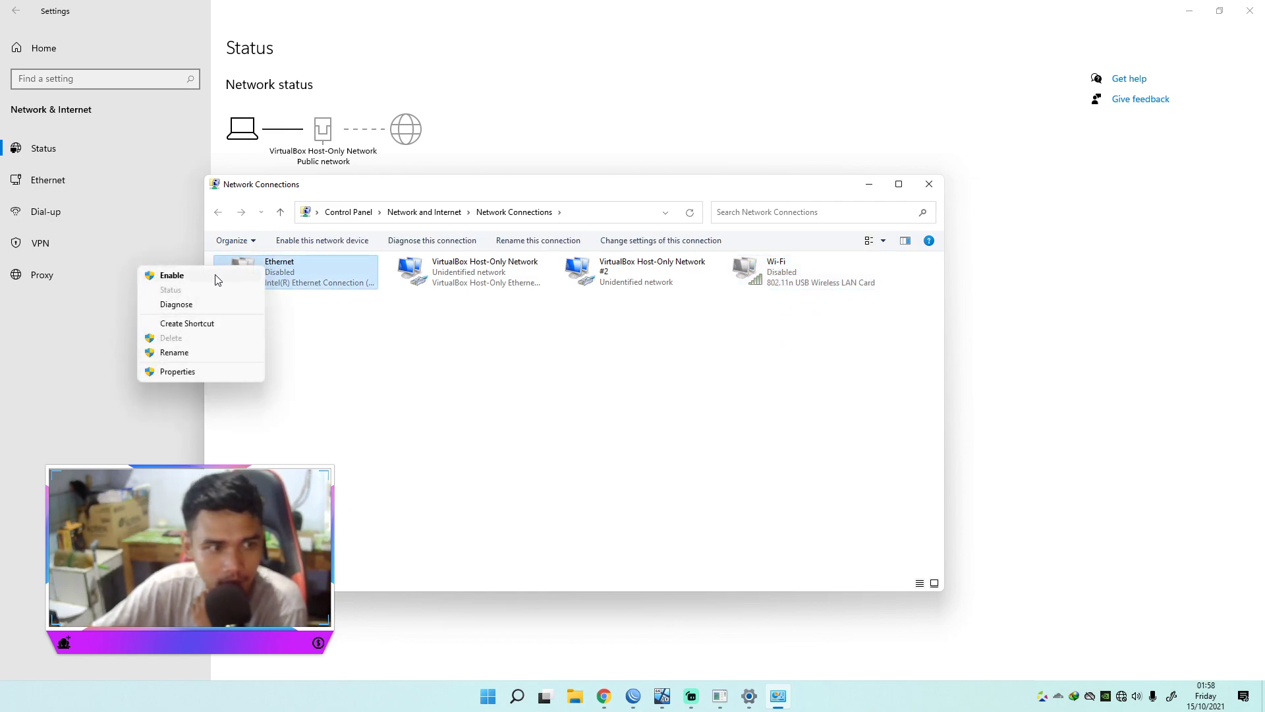
click(217, 274)
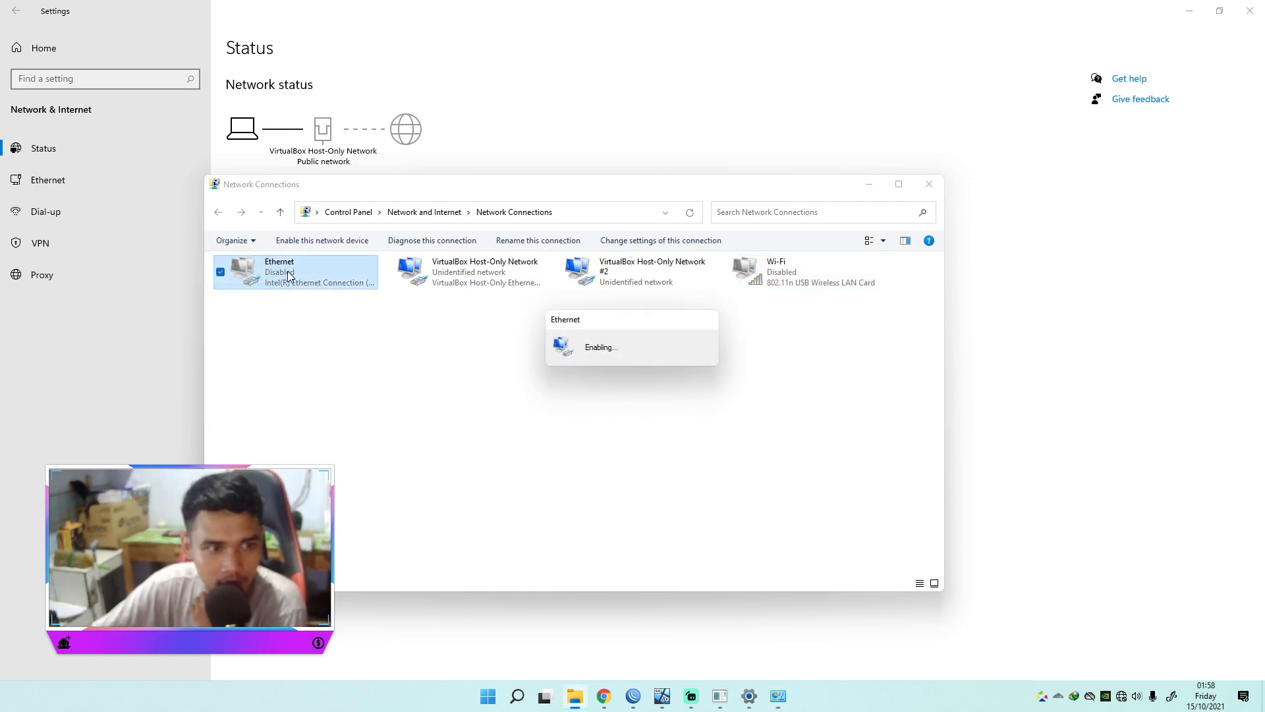
click(376, 358)
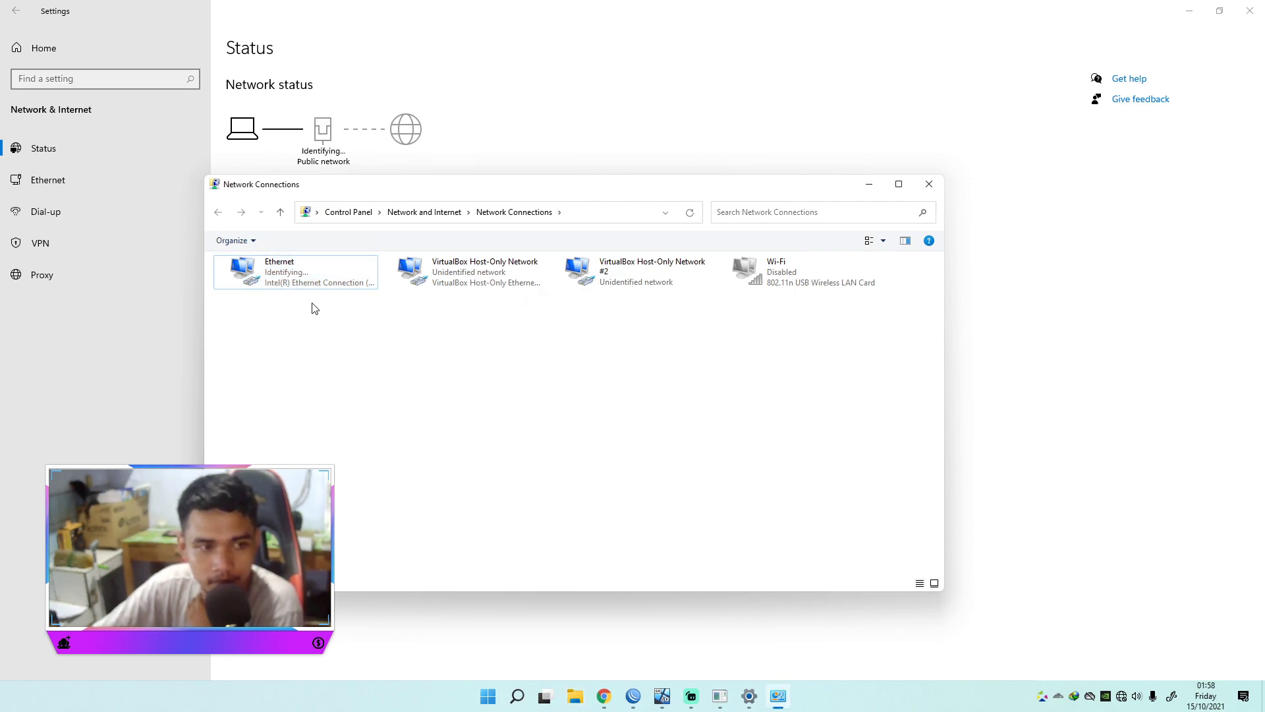
click(302, 284)
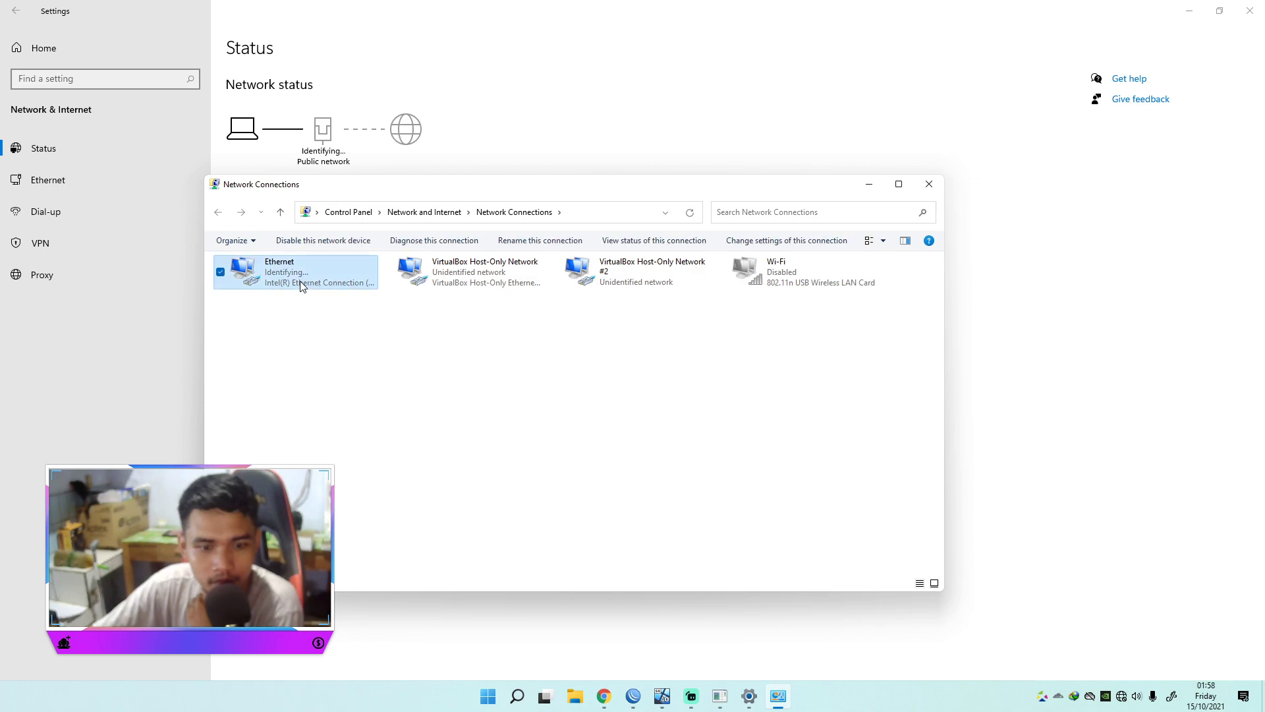
click(1188, 11)
Step: Minimize WinBox and move the Network Connections and ping windows aside
click(1189, 11)
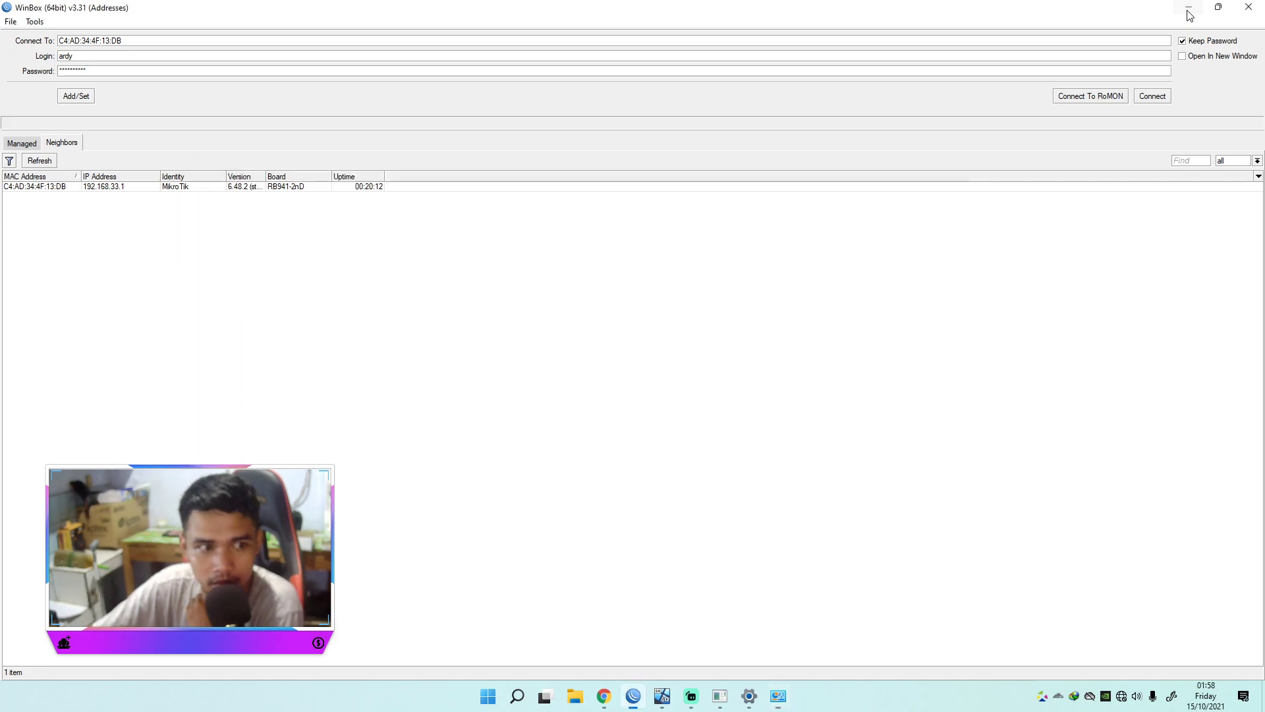
drag(815, 196, 561, 119)
drag(896, 215, 936, 116)
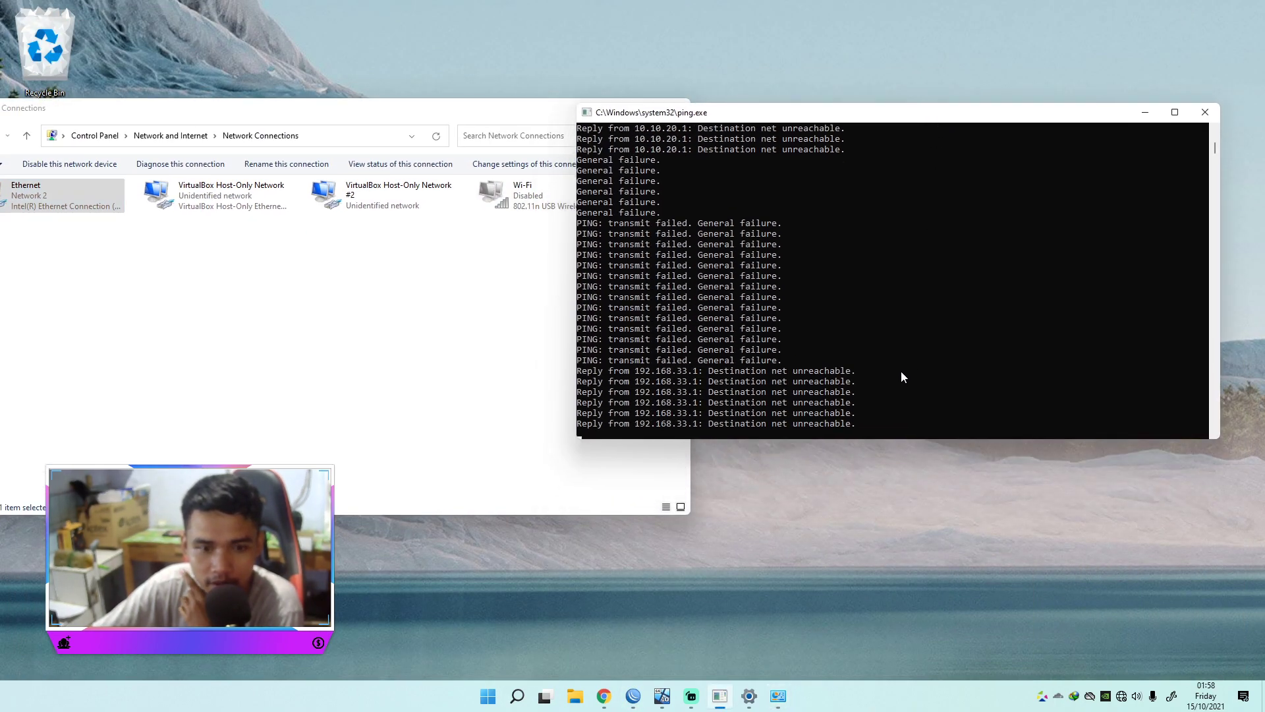
Step: Open a new Google Chrome window and its youtube.com shortcut
click(603, 701)
right_click(601, 702)
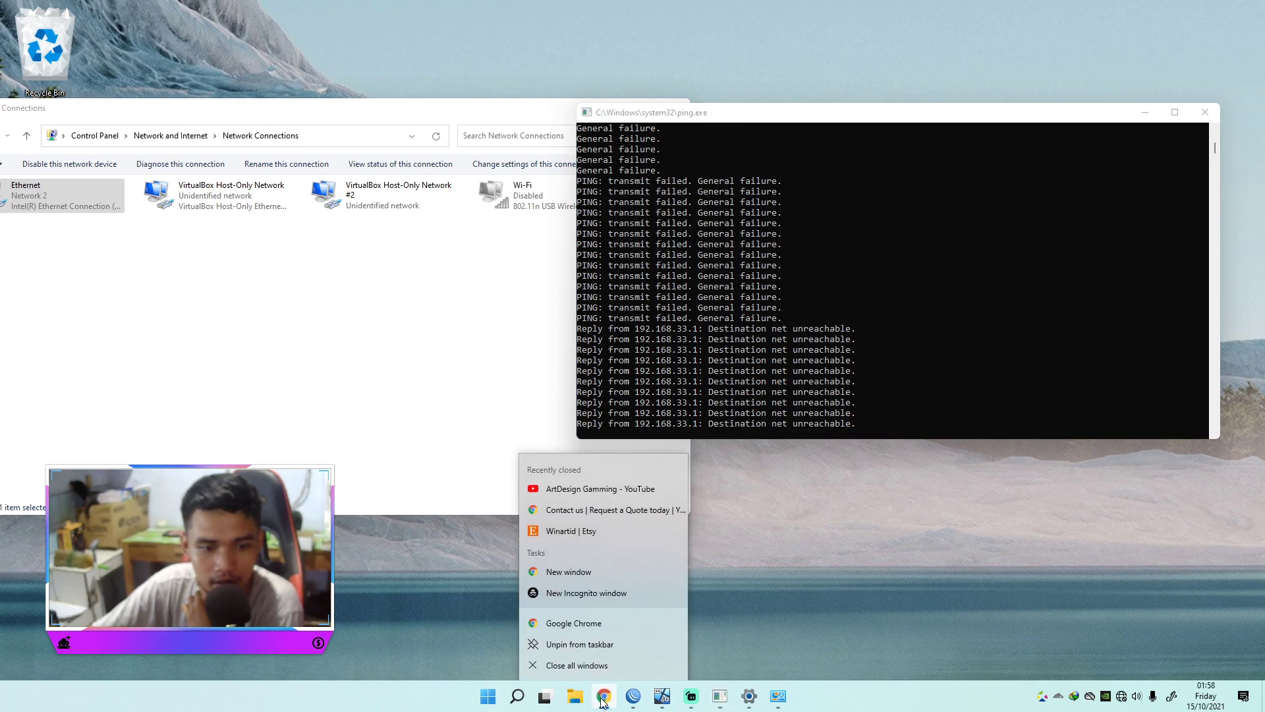
click(555, 624)
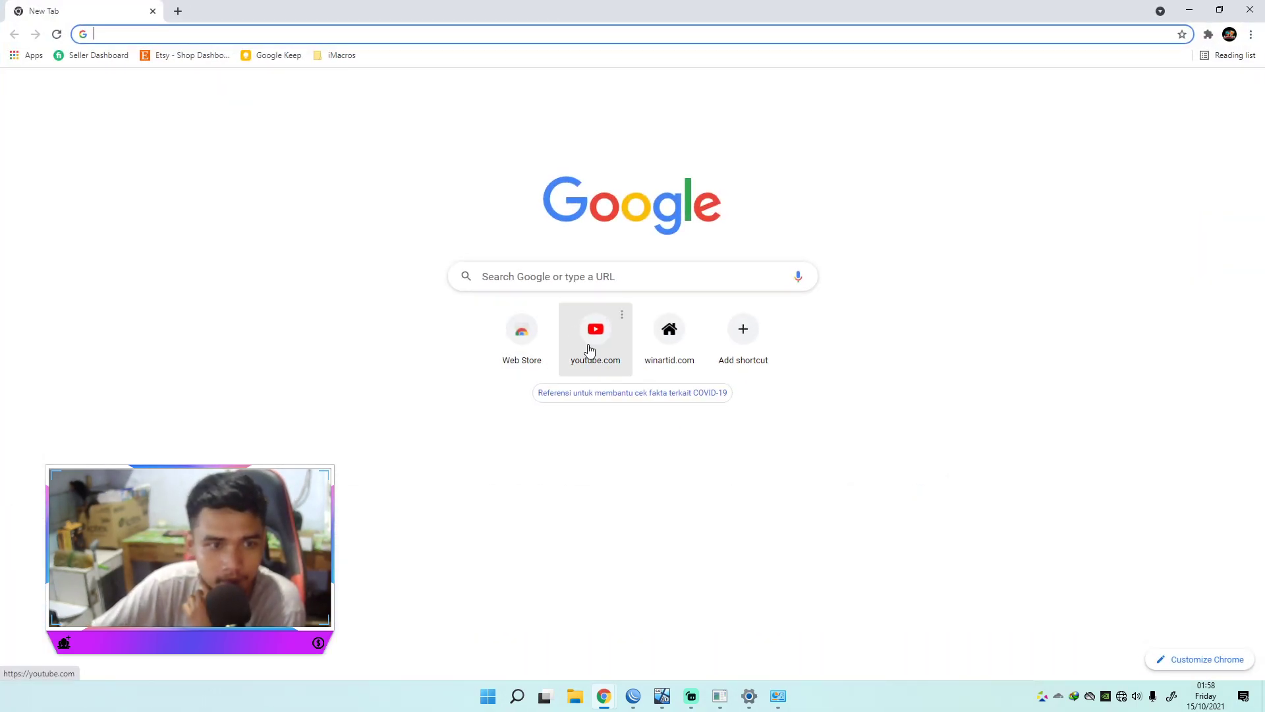
click(590, 350)
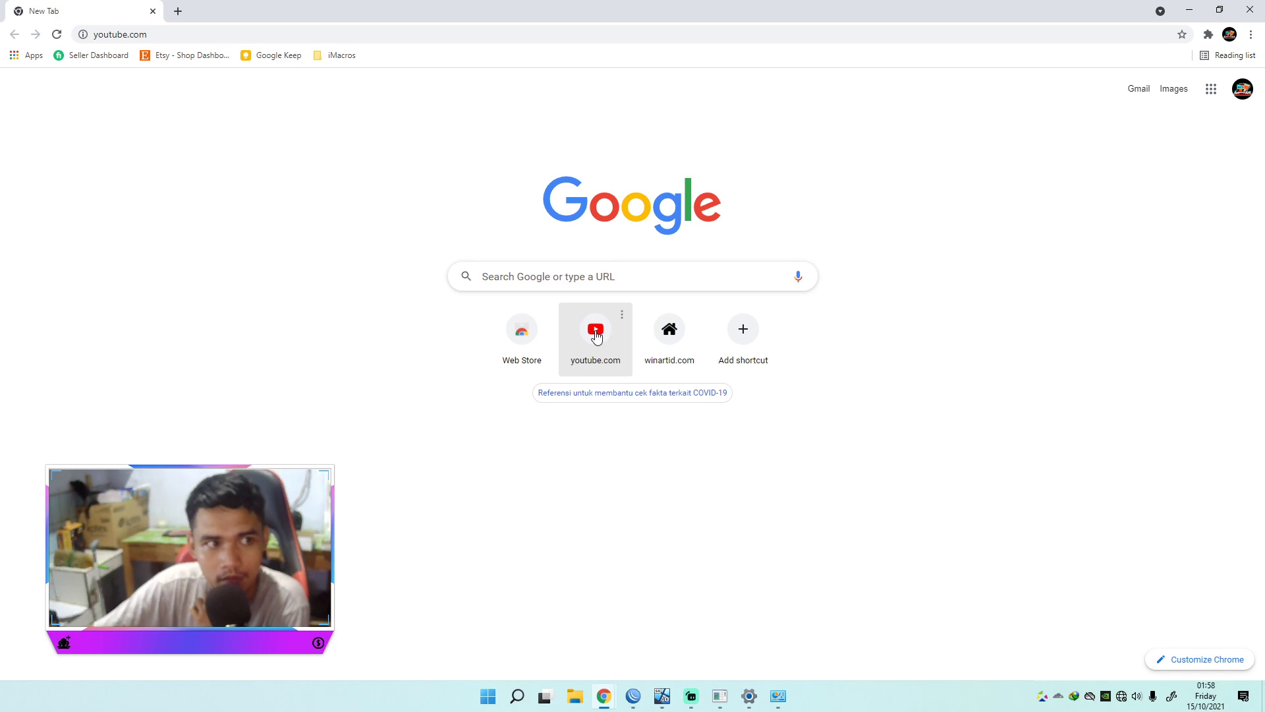
Step: Select the youtube.com address and reload the YouTube page
click(196, 35)
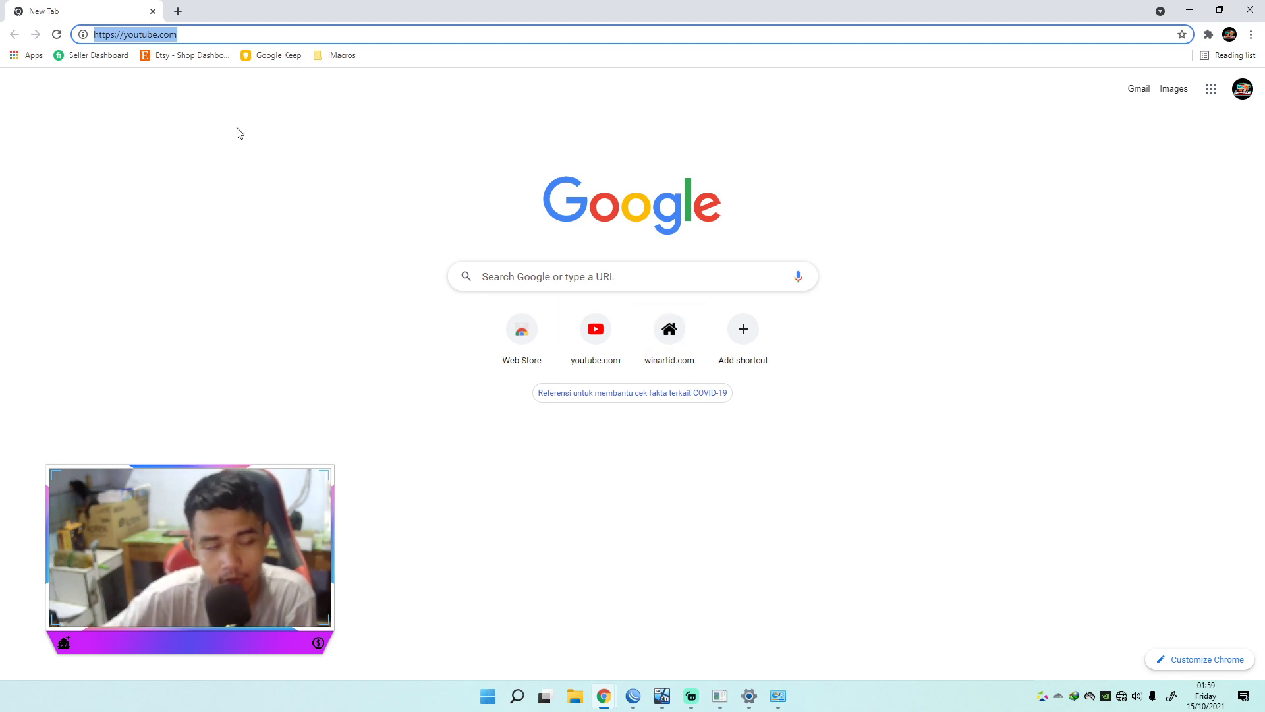
click(31, 36)
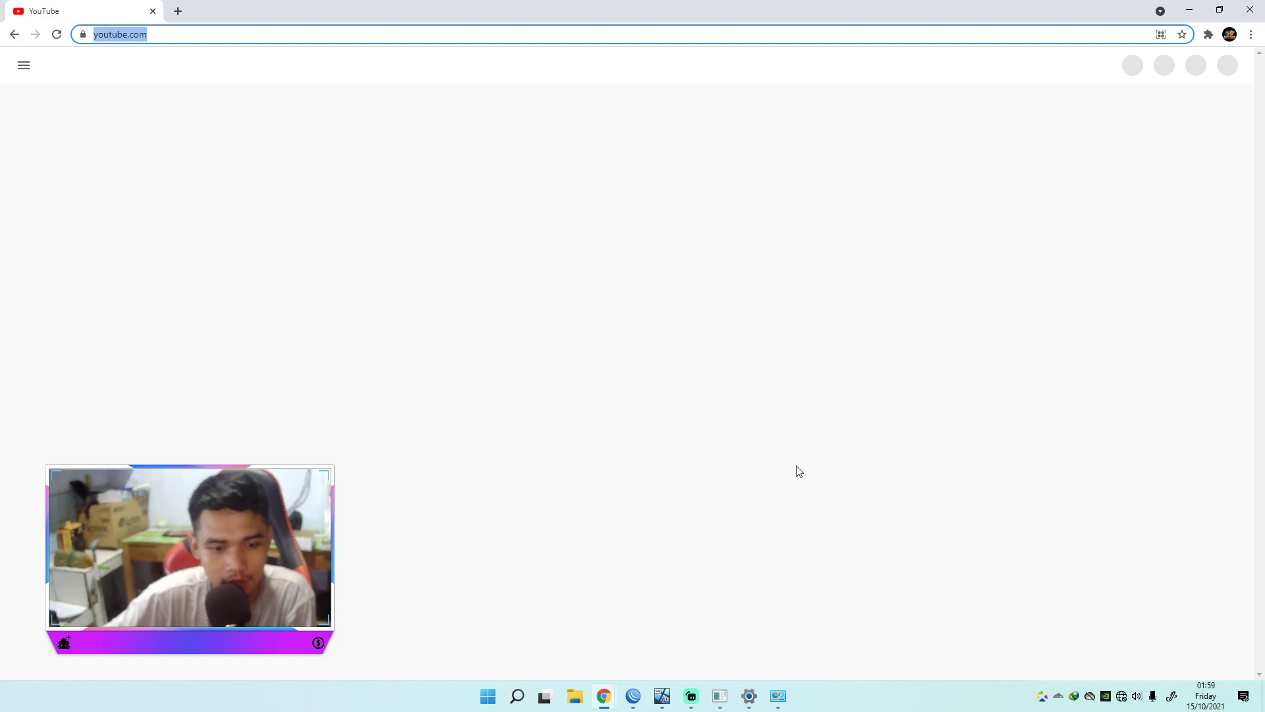
Step: Reconnect WinBox and select the HS server profile's DNS Name, ardywifi.net, then minimize
click(636, 699)
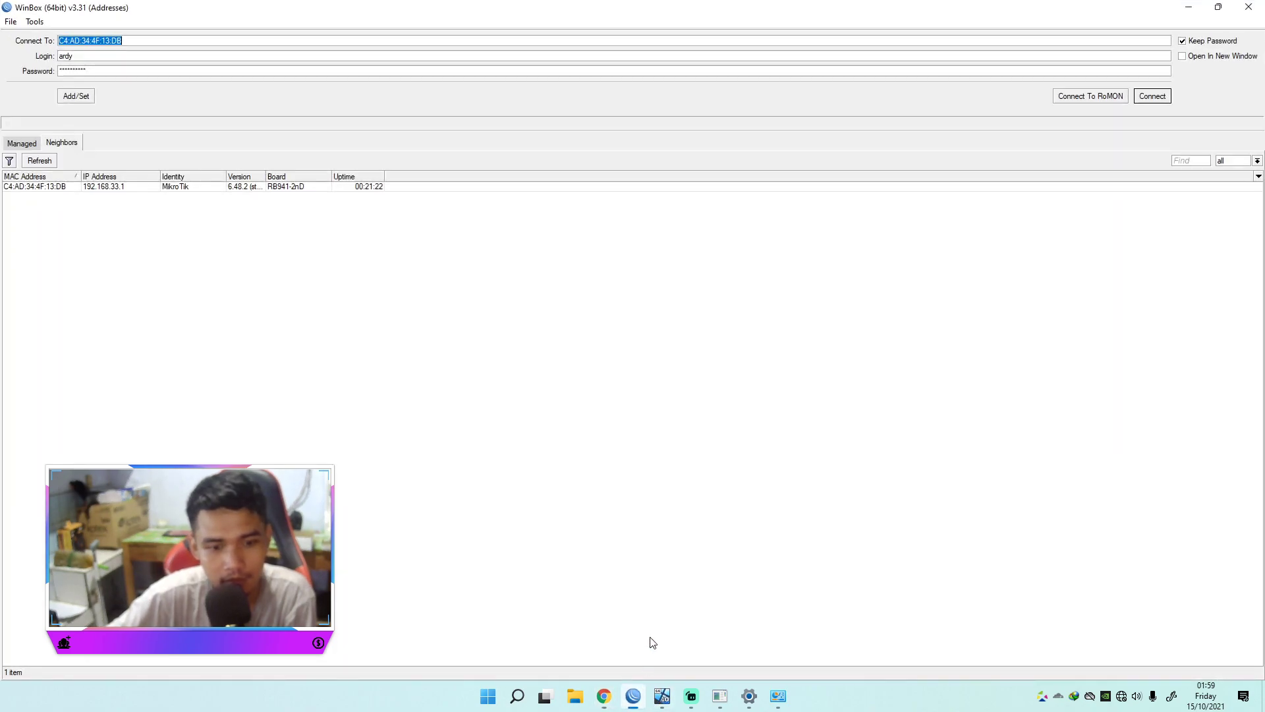
click(1167, 96)
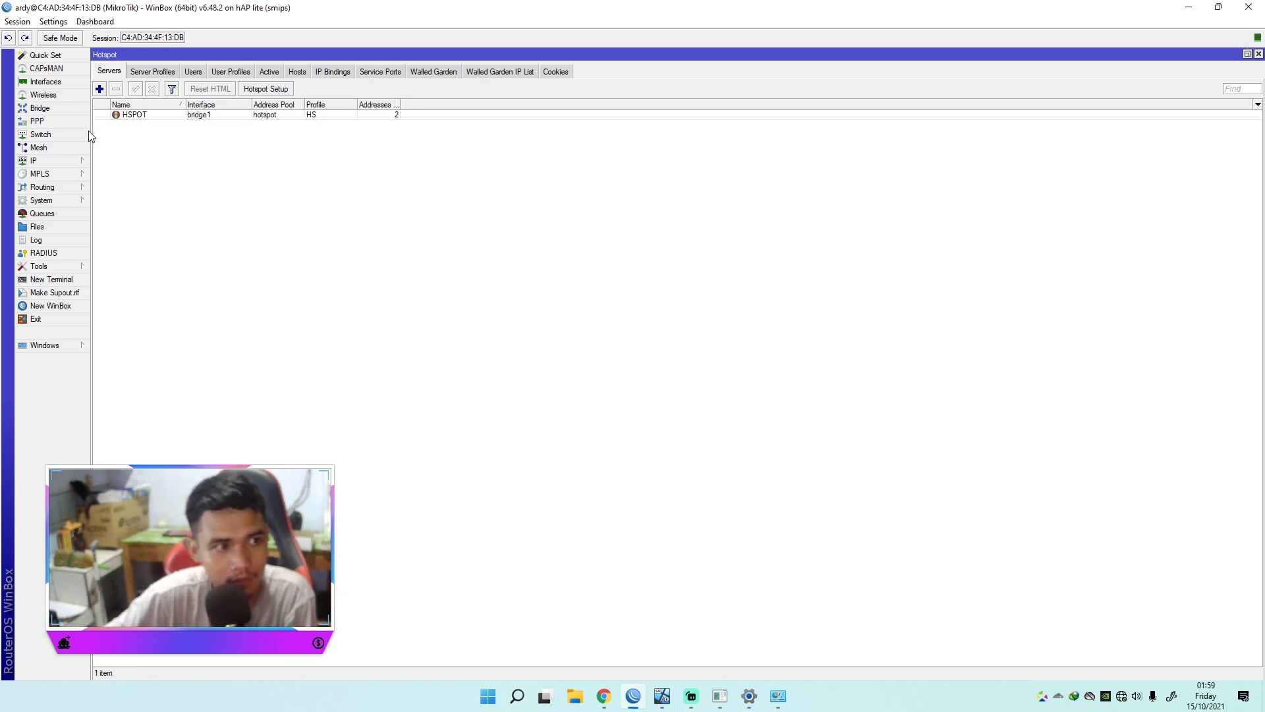
click(39, 160)
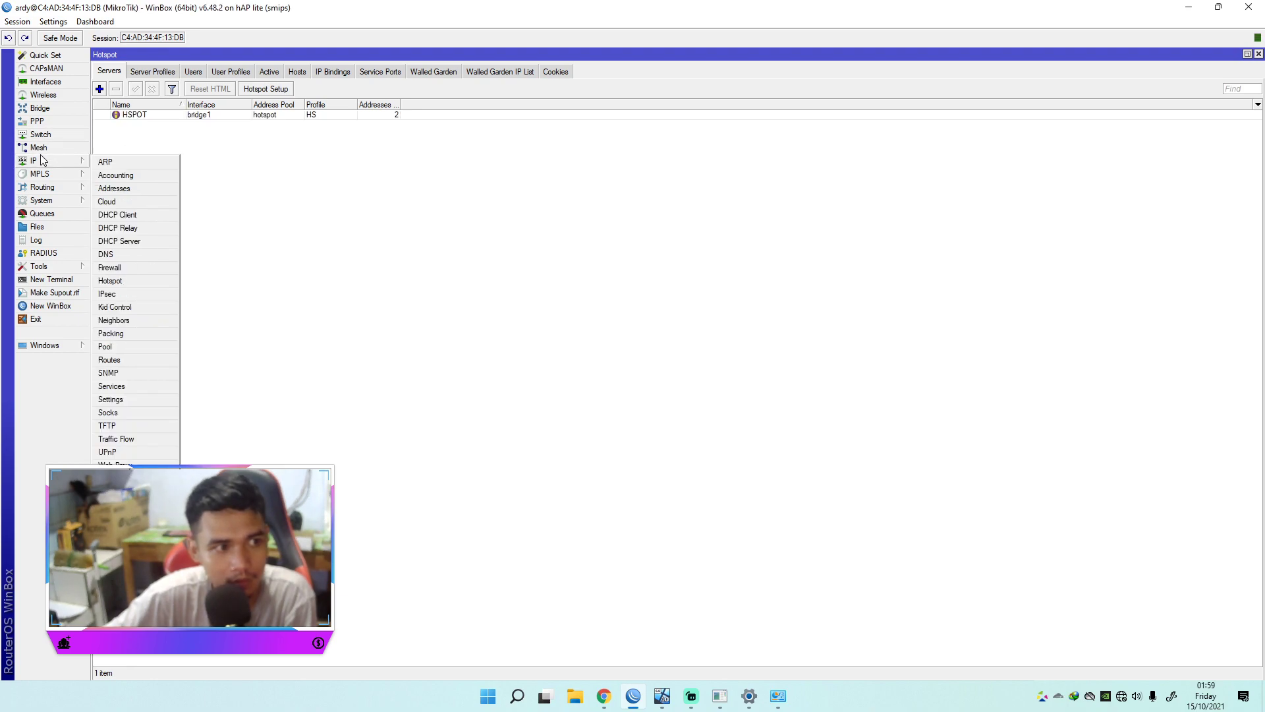
click(112, 282)
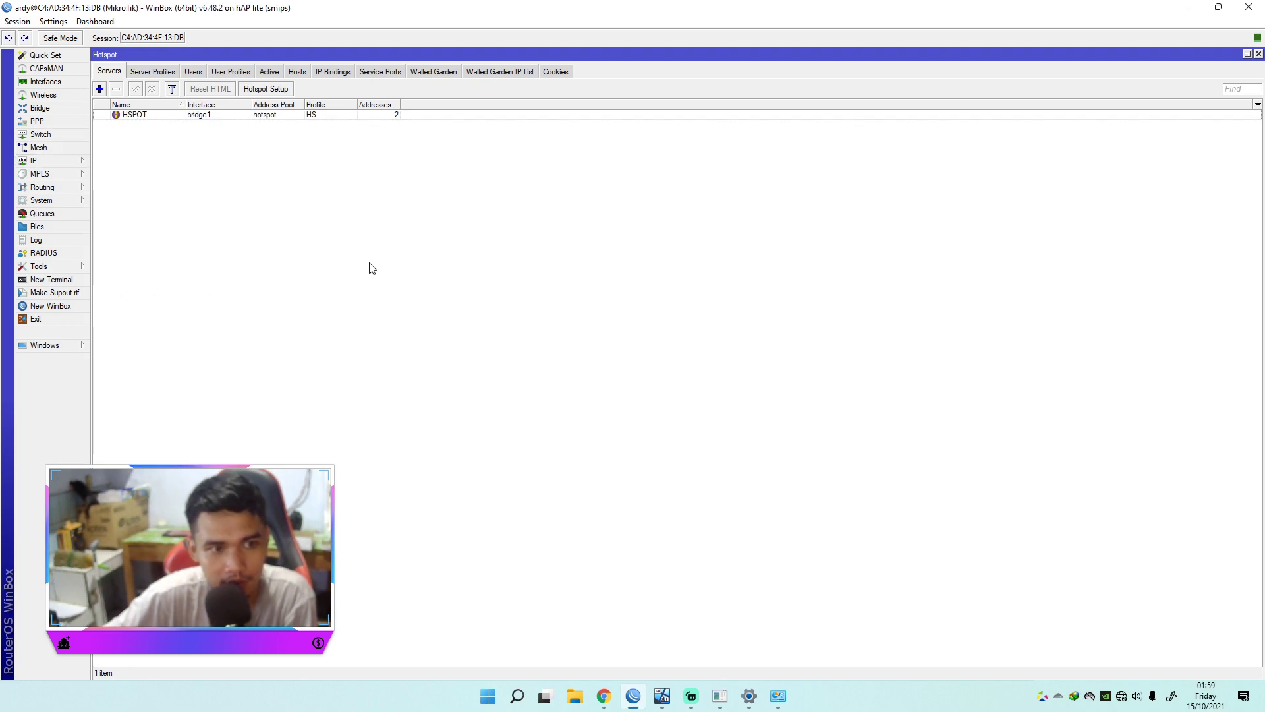
click(153, 73)
click(185, 116)
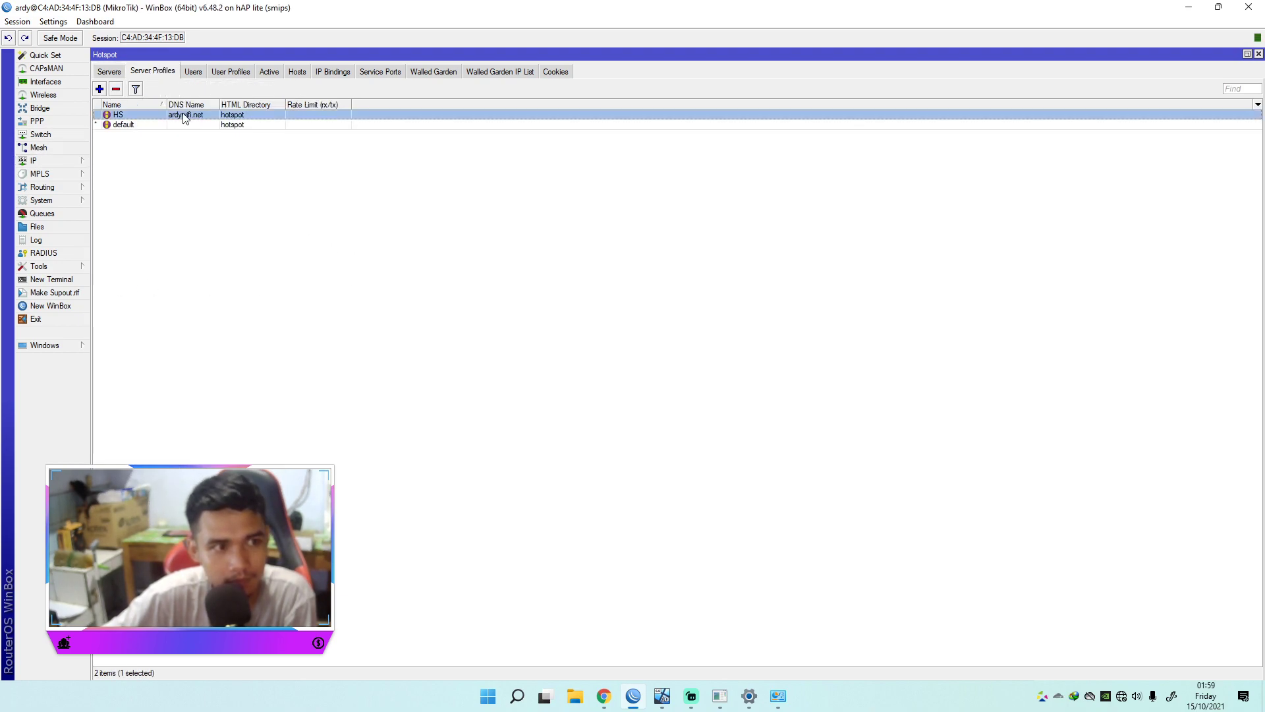
double_click(190, 115)
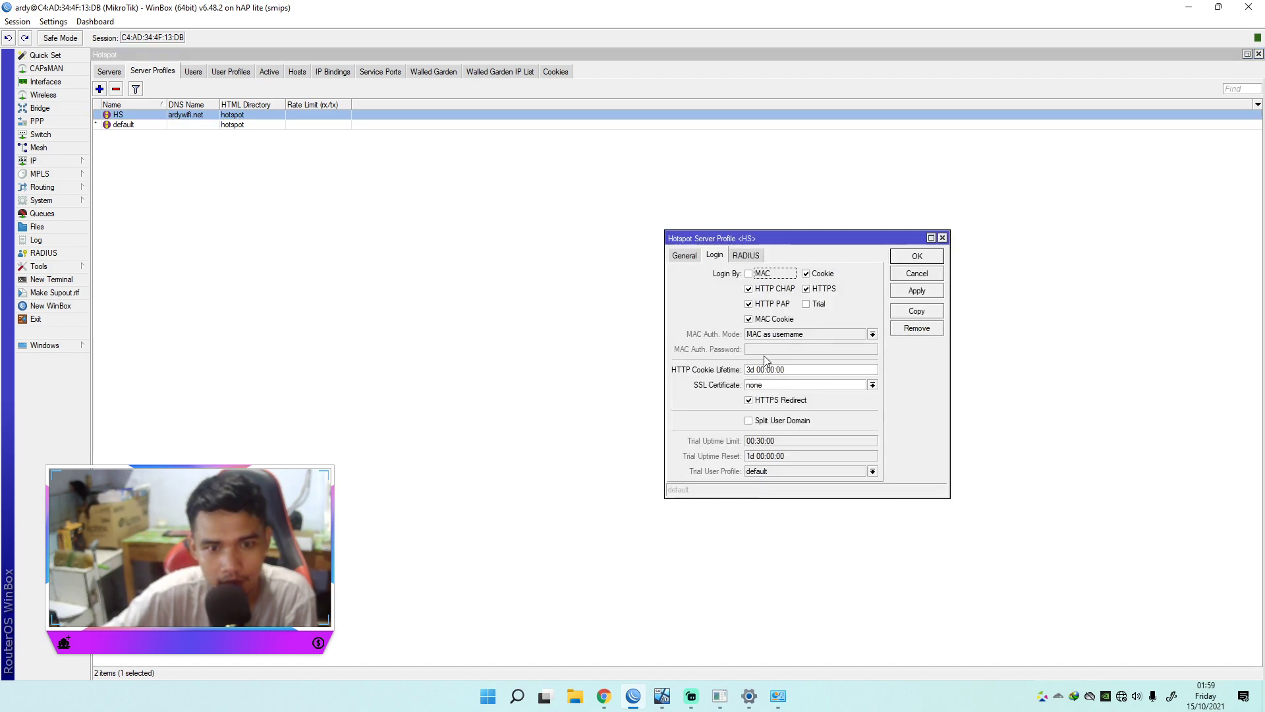
click(684, 256)
drag(790, 303, 748, 305)
key(ctrl+c)
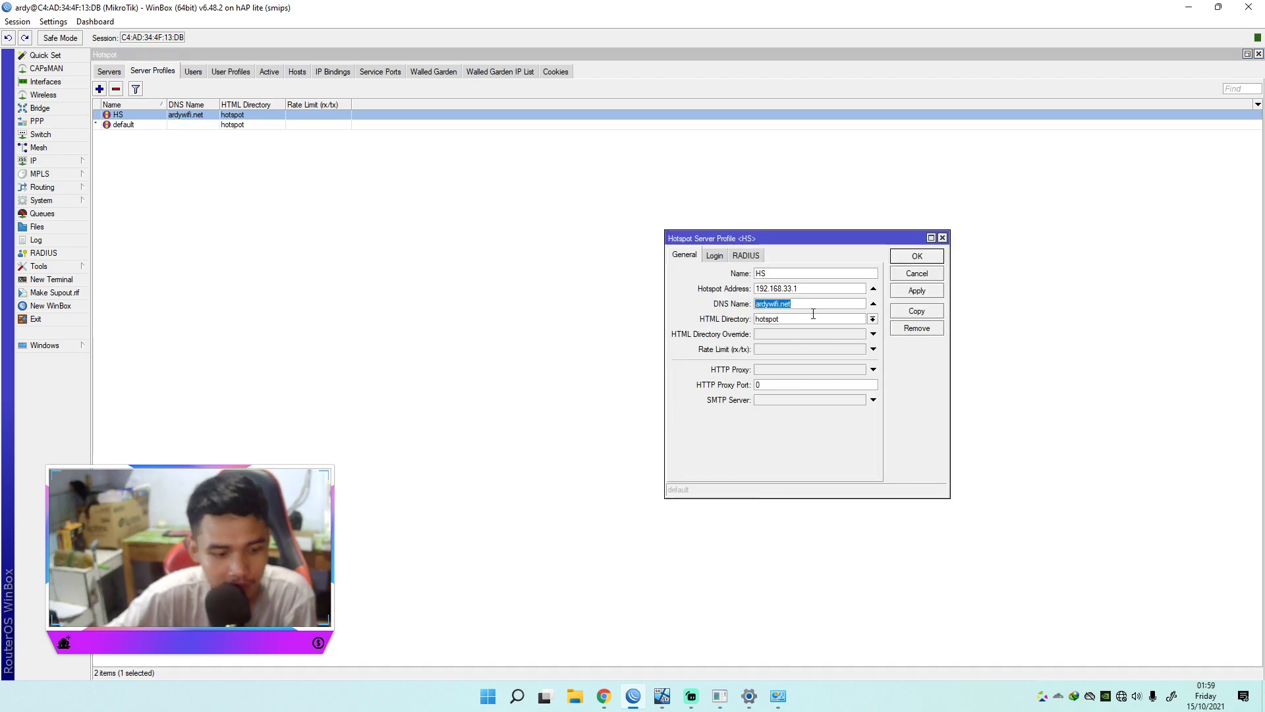
click(1190, 8)
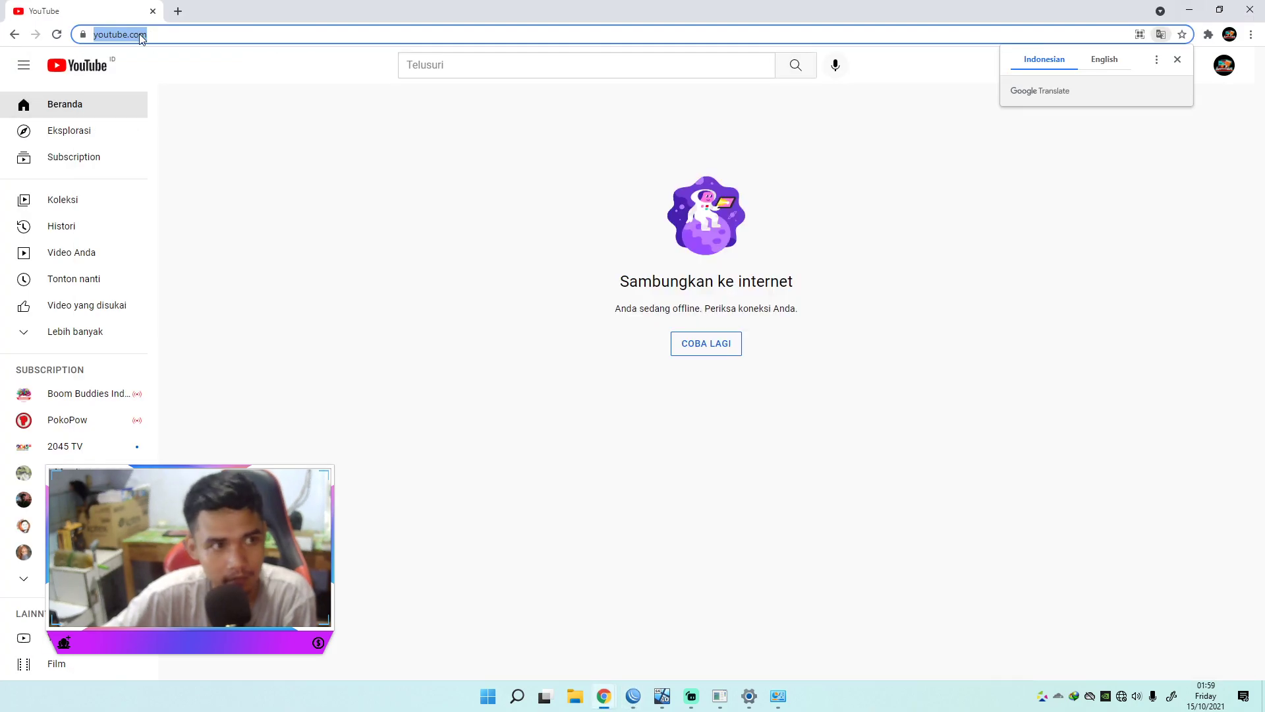
Step: Open ardywifi.net and log in to the hotspot with the username and password
key(ctrl+v)
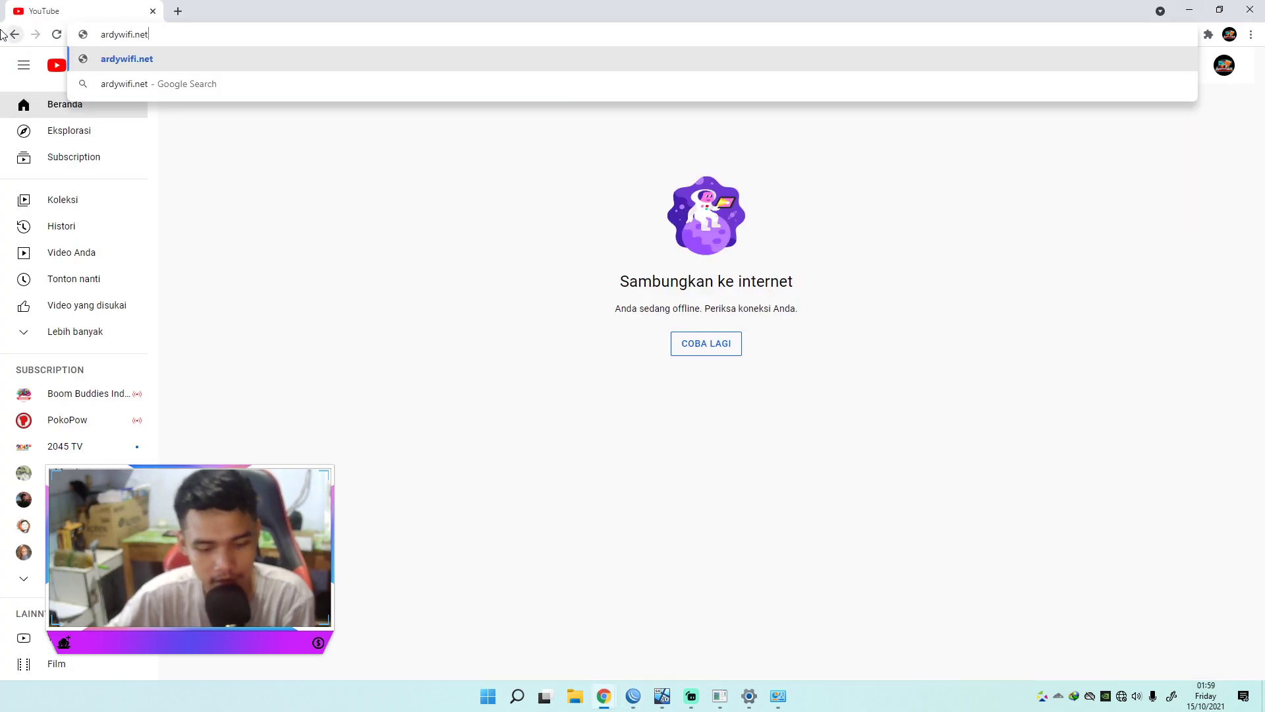
key(Return)
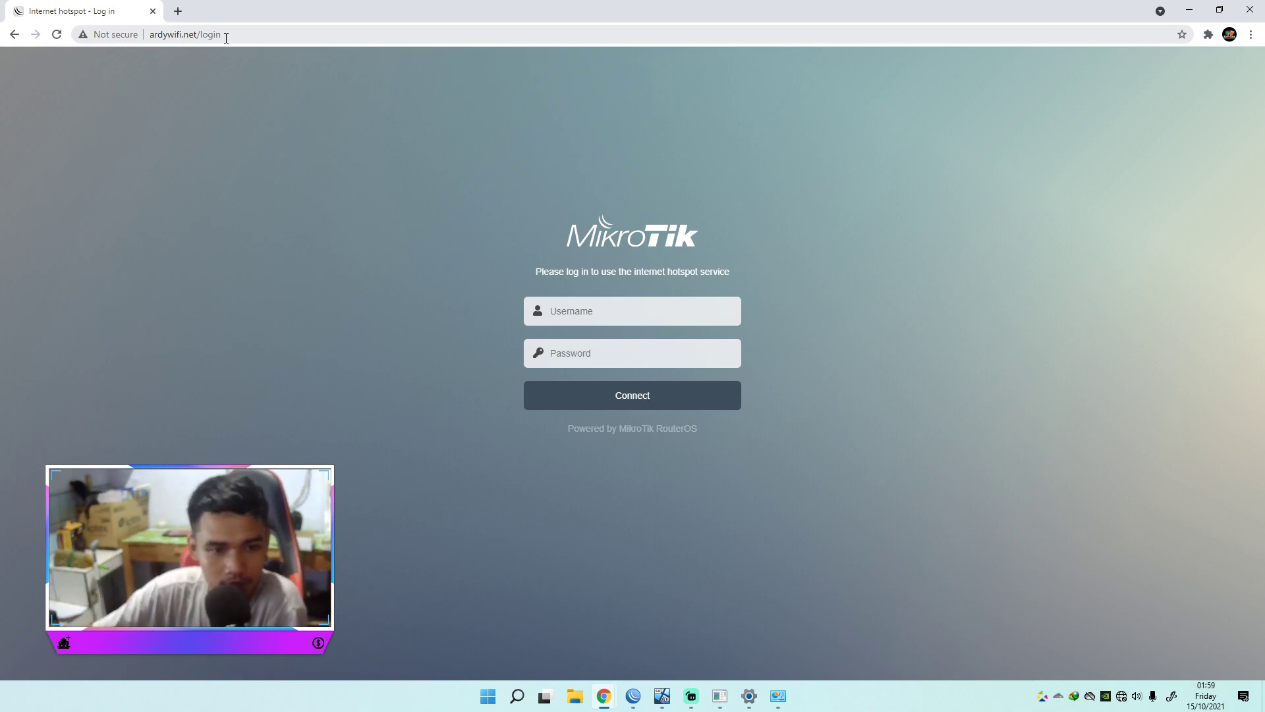
click(623, 309)
click(603, 340)
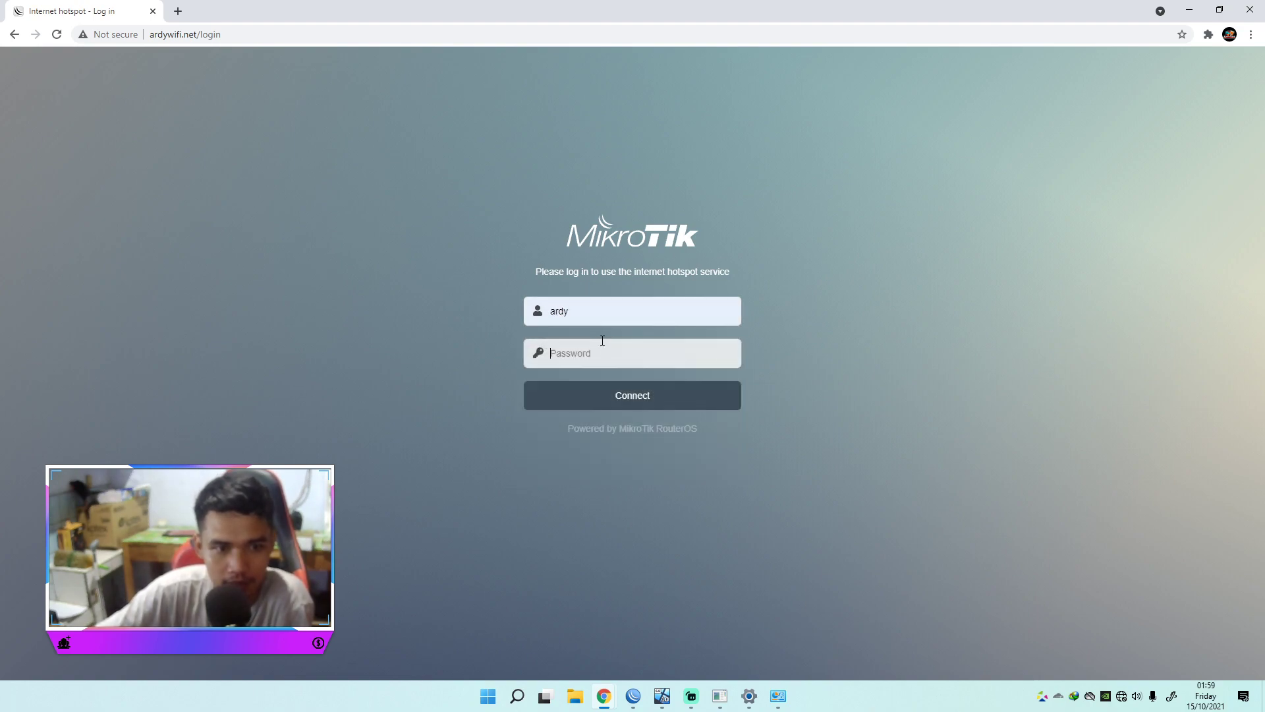
text(•••••)
click(602, 400)
Step: Dismiss Chrome's password prompts and check the status page IP 192.168.33.228
click(1101, 251)
click(742, 225)
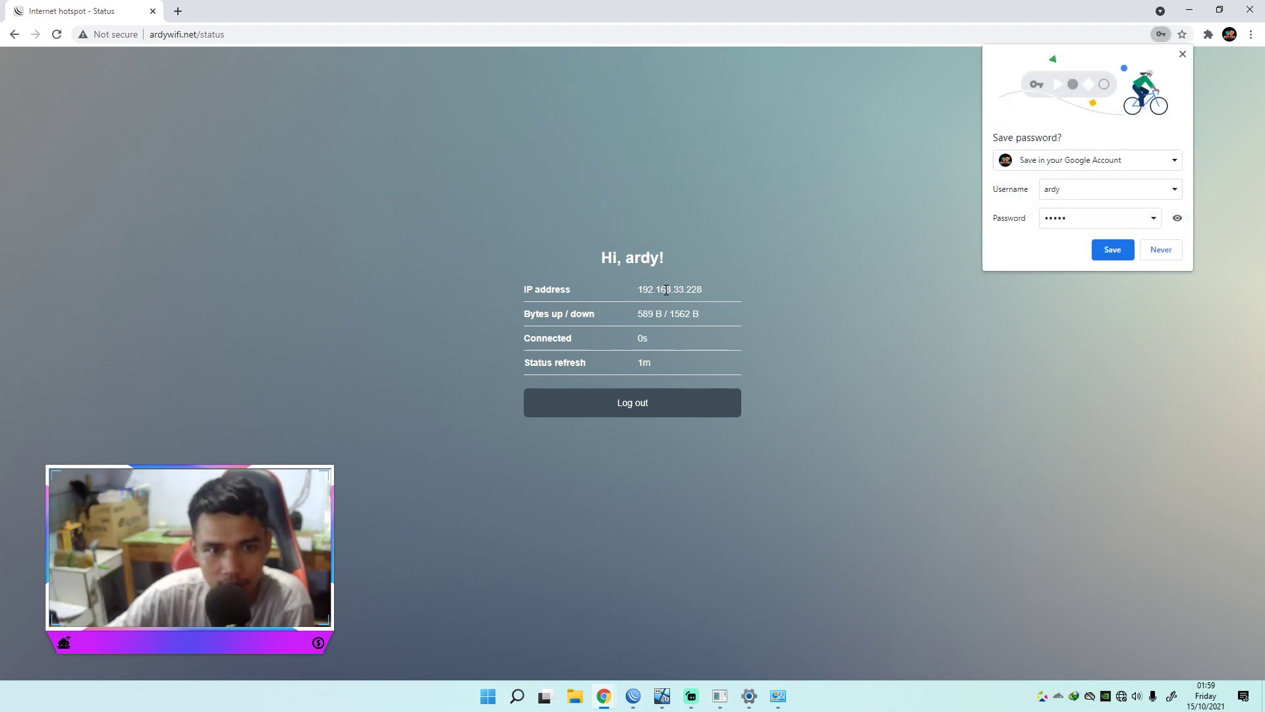
drag(705, 290, 636, 290)
click(692, 284)
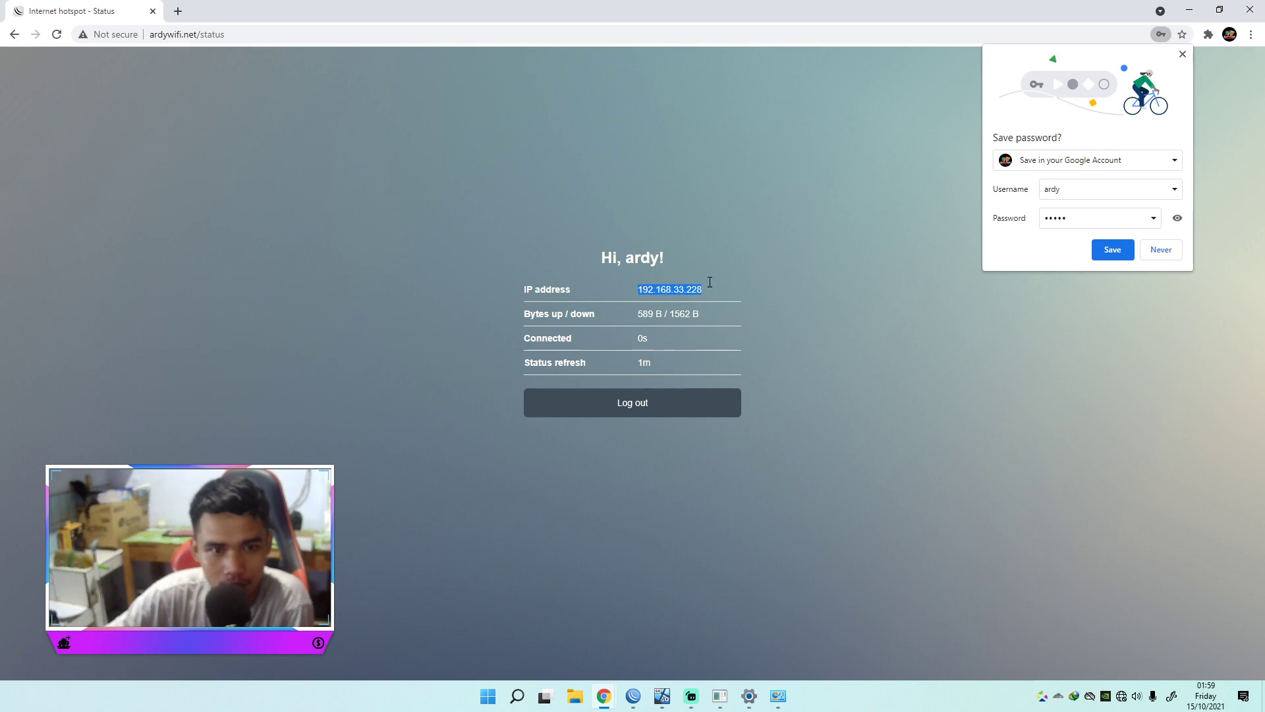
click(1160, 249)
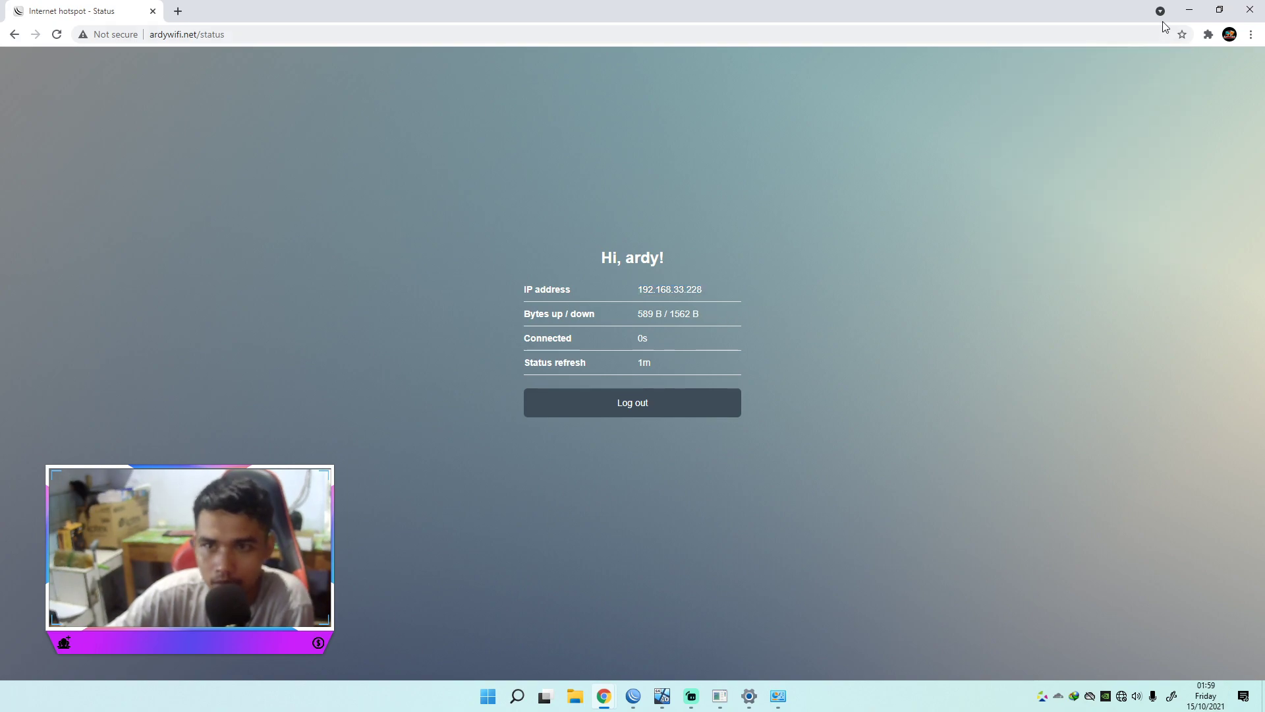
Step: Center the Network Connections window and restore WinBox to a smaller window size
click(1189, 9)
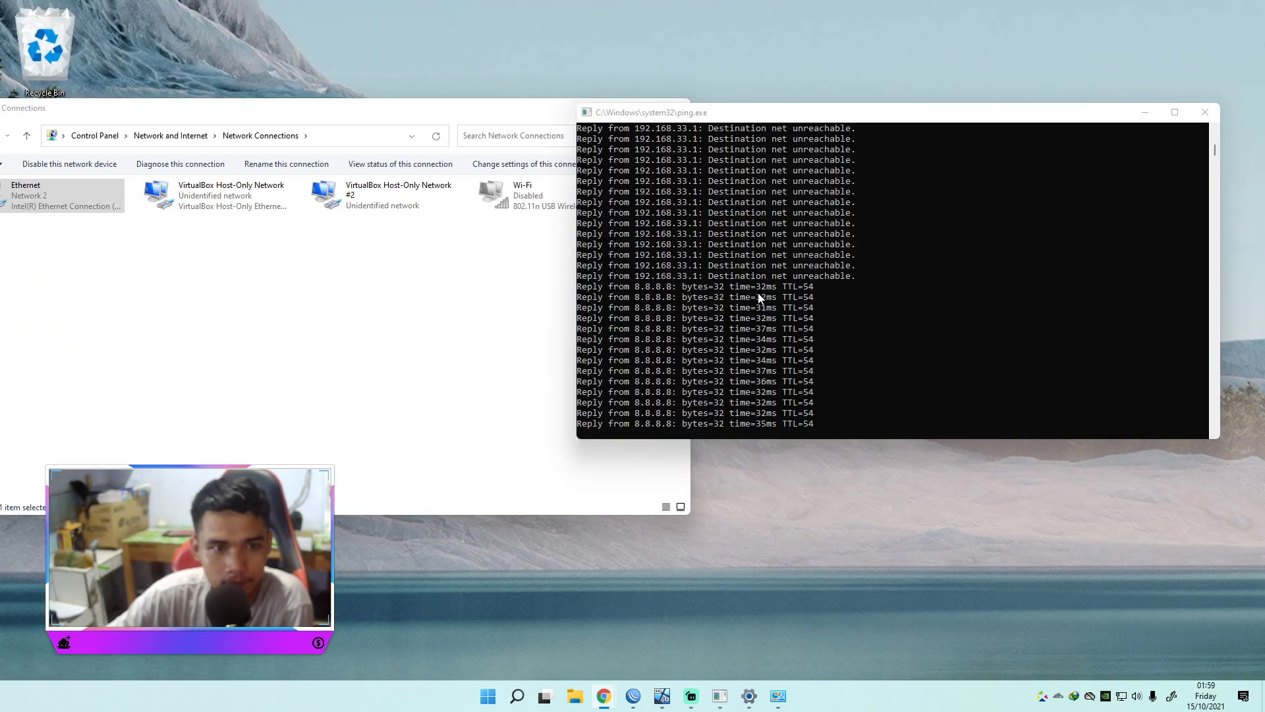
drag(416, 109, 705, 218)
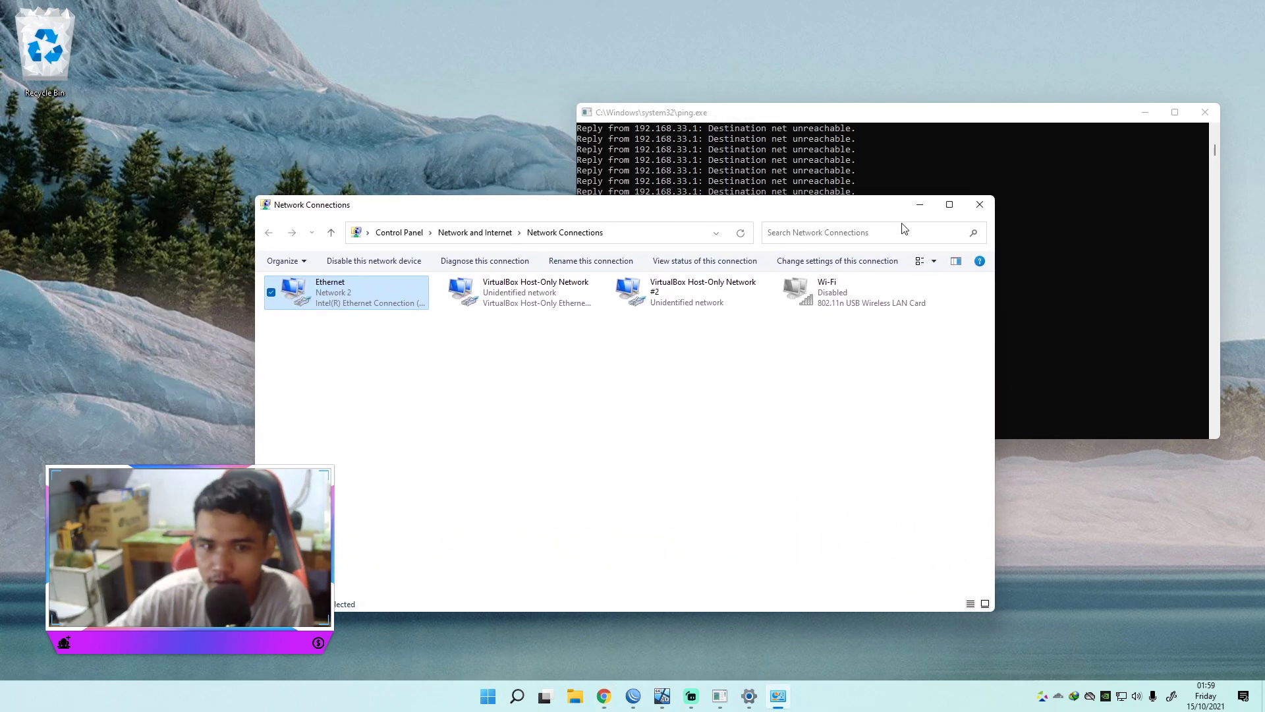
click(633, 696)
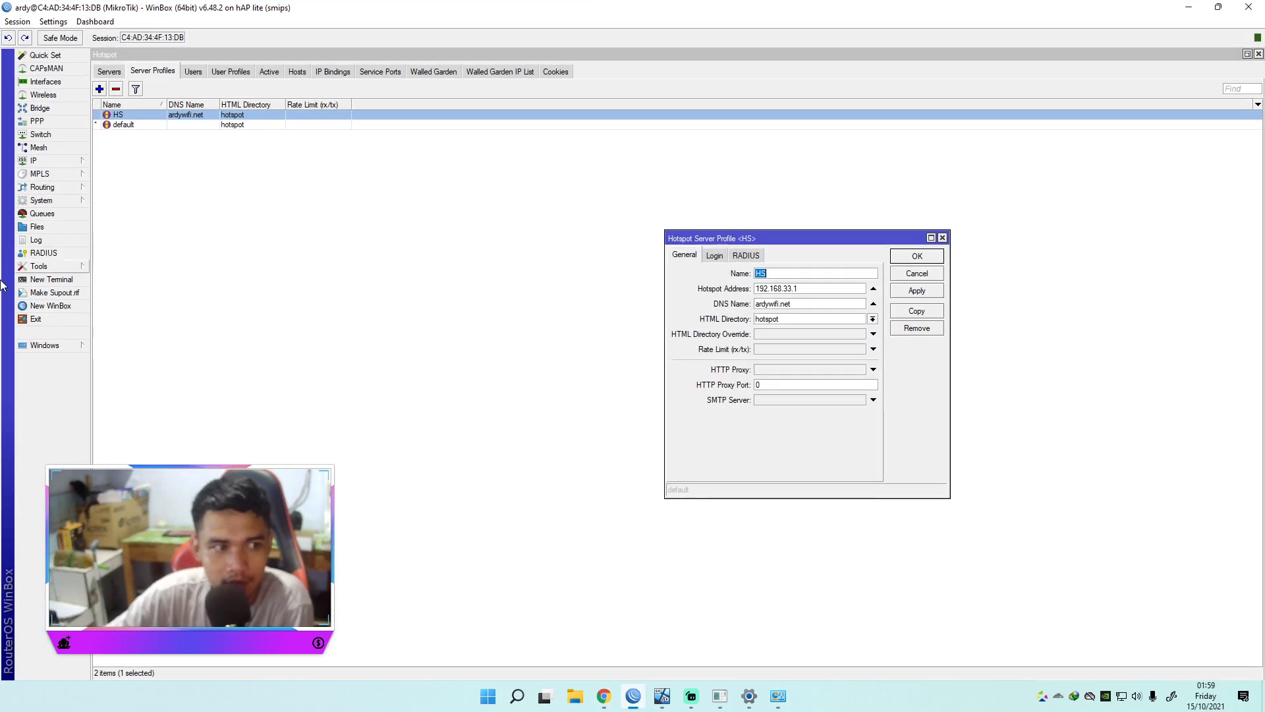
click(50, 305)
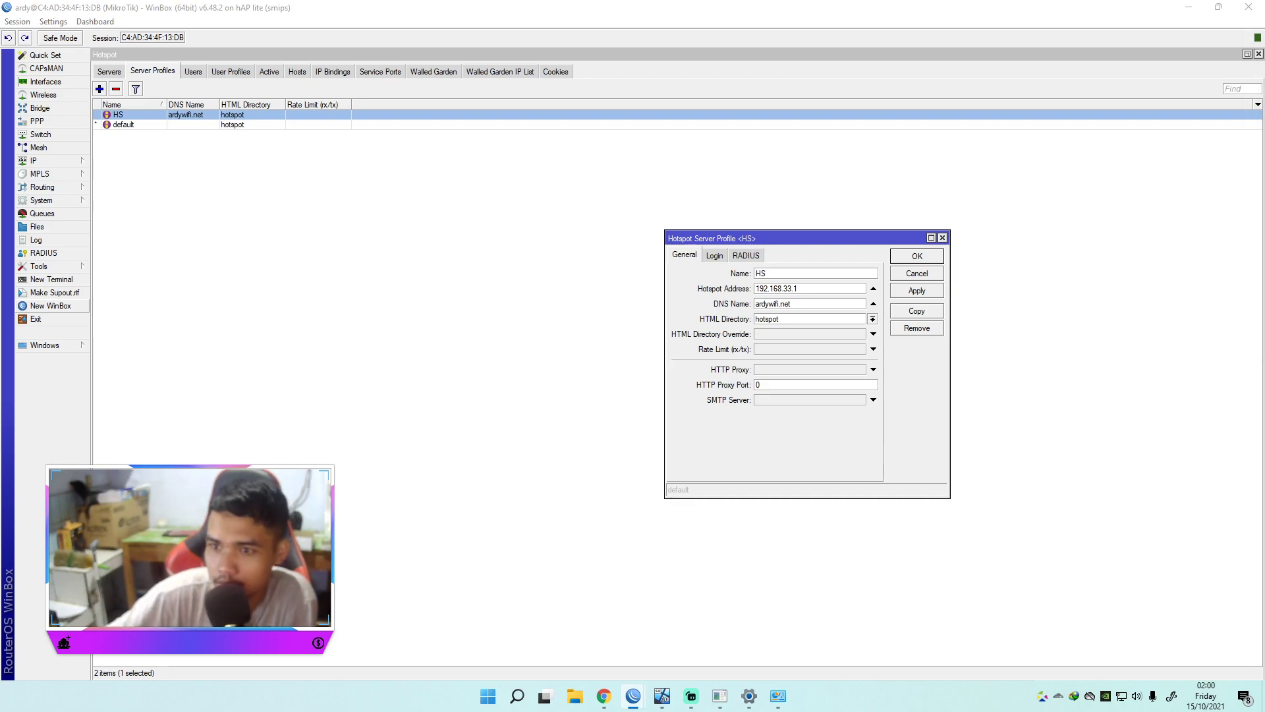
drag(975, 15, 829, 251)
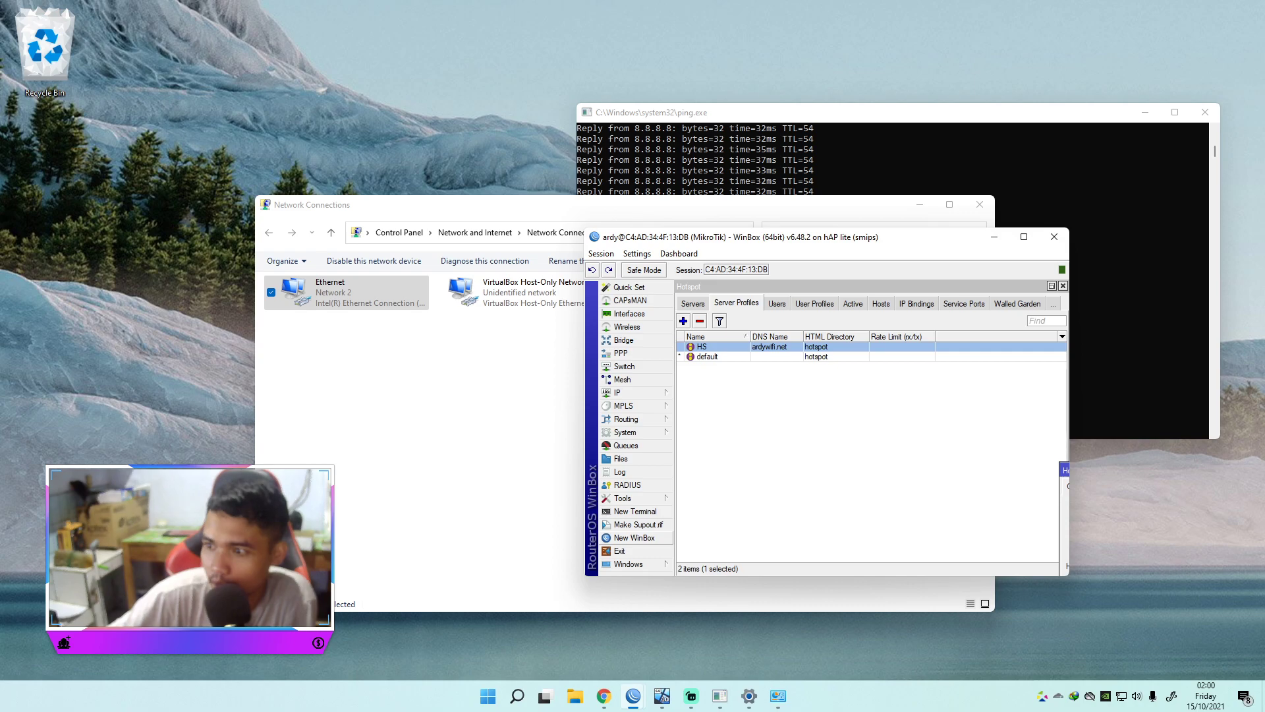
Step: Place the hotspot template folder on the desktop and open WinBox's enlarged File List
drag(1264, 342, 14, 173)
click(1025, 249)
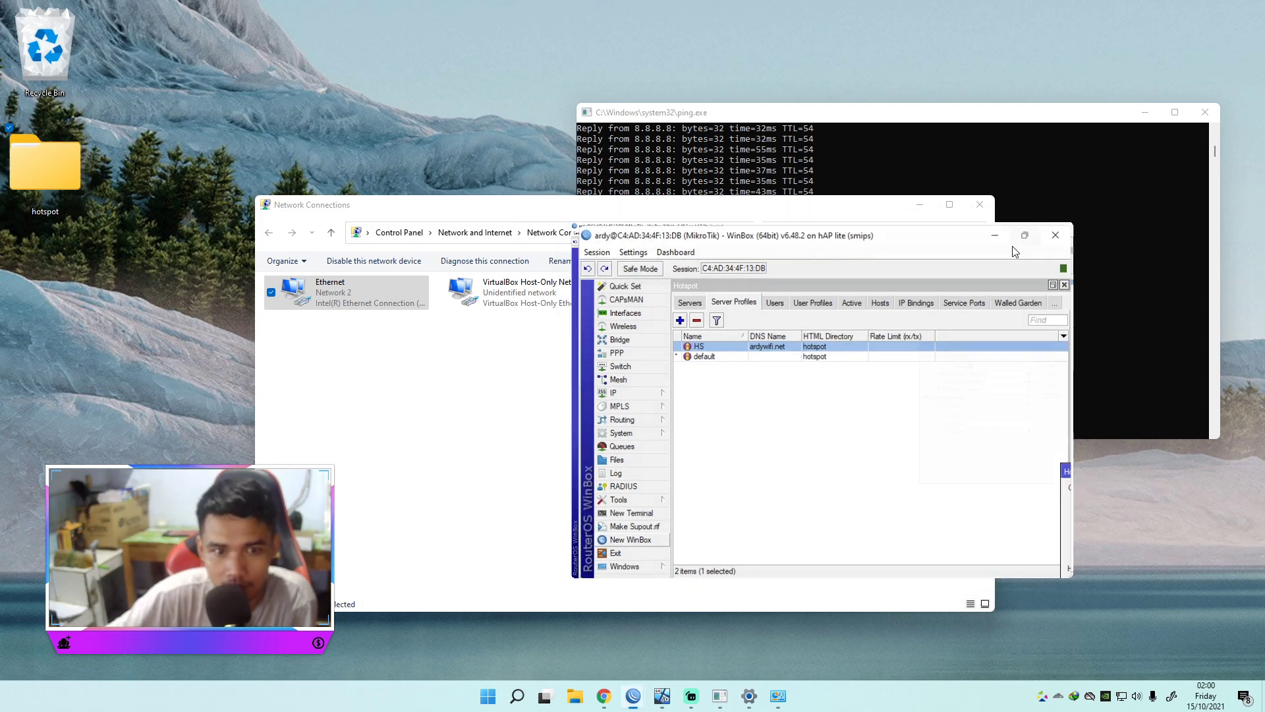
click(1024, 235)
click(37, 226)
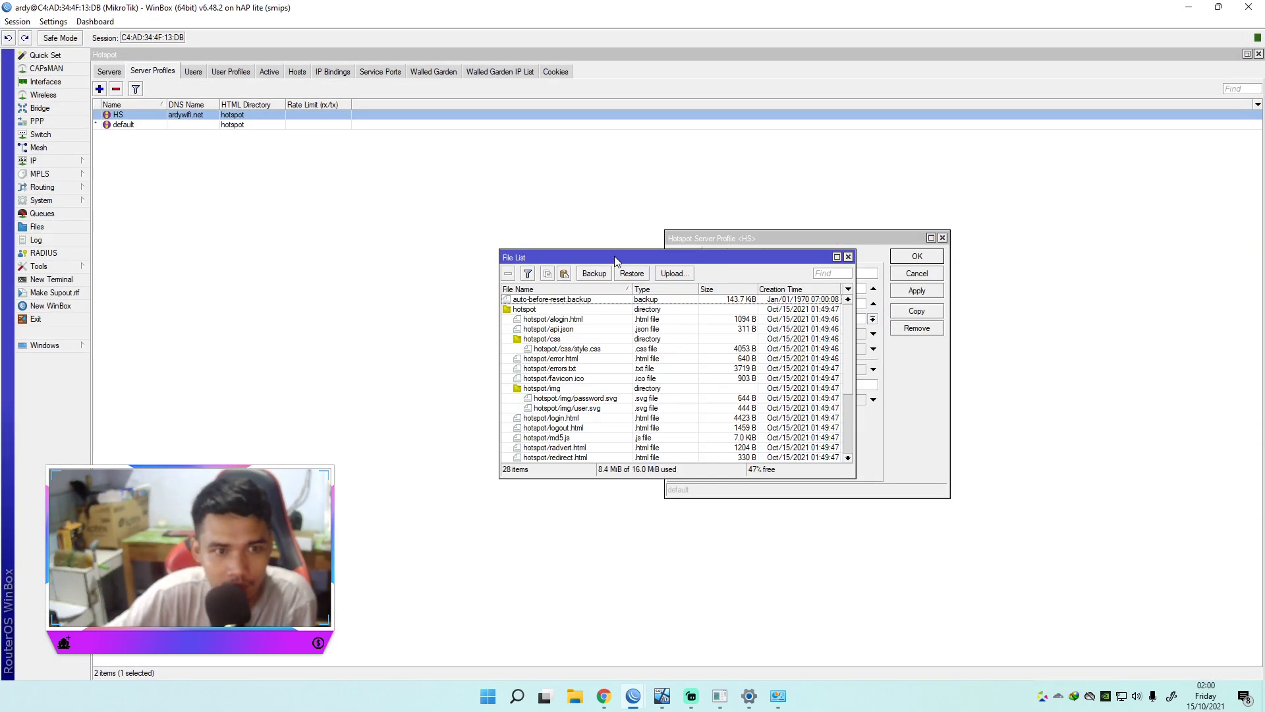
drag(616, 261, 524, 245)
click(745, 242)
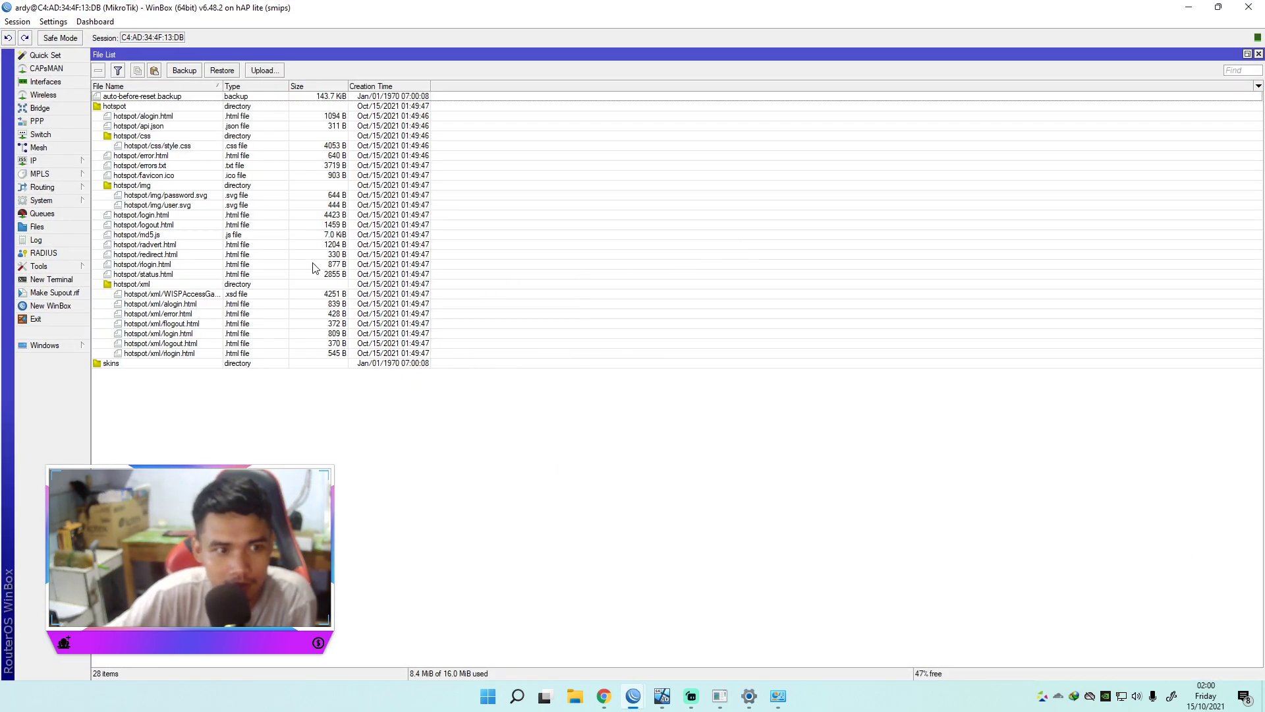
Step: Replace the router's old hotspot folder with the desktop hotspot folder, uploading font, login.html, status.html and success.html
click(124, 106)
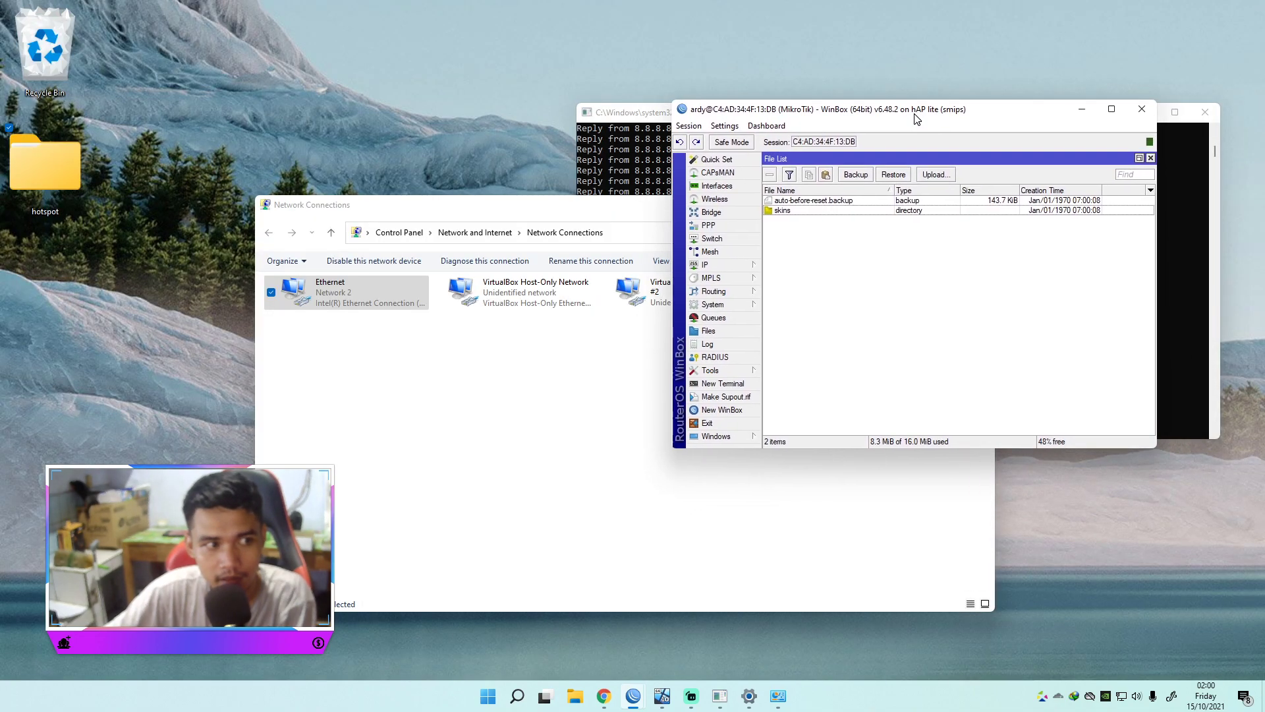
drag(30, 172, 872, 292)
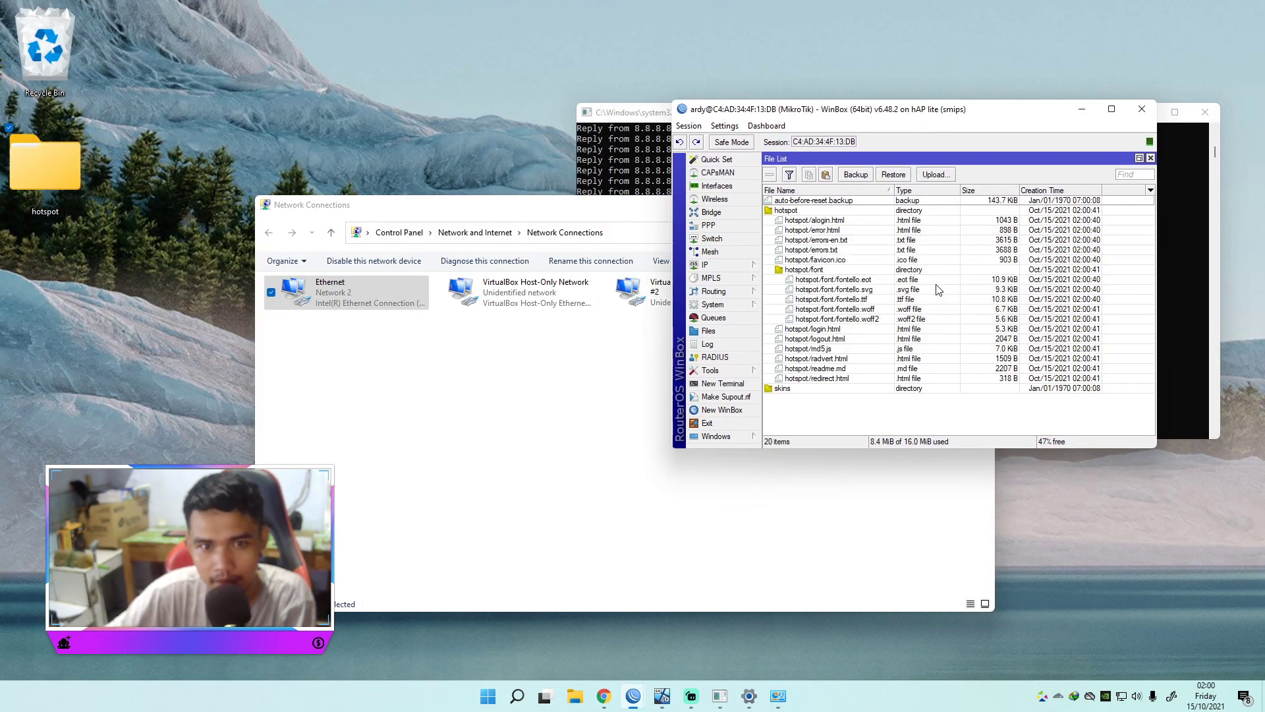
click(789, 213)
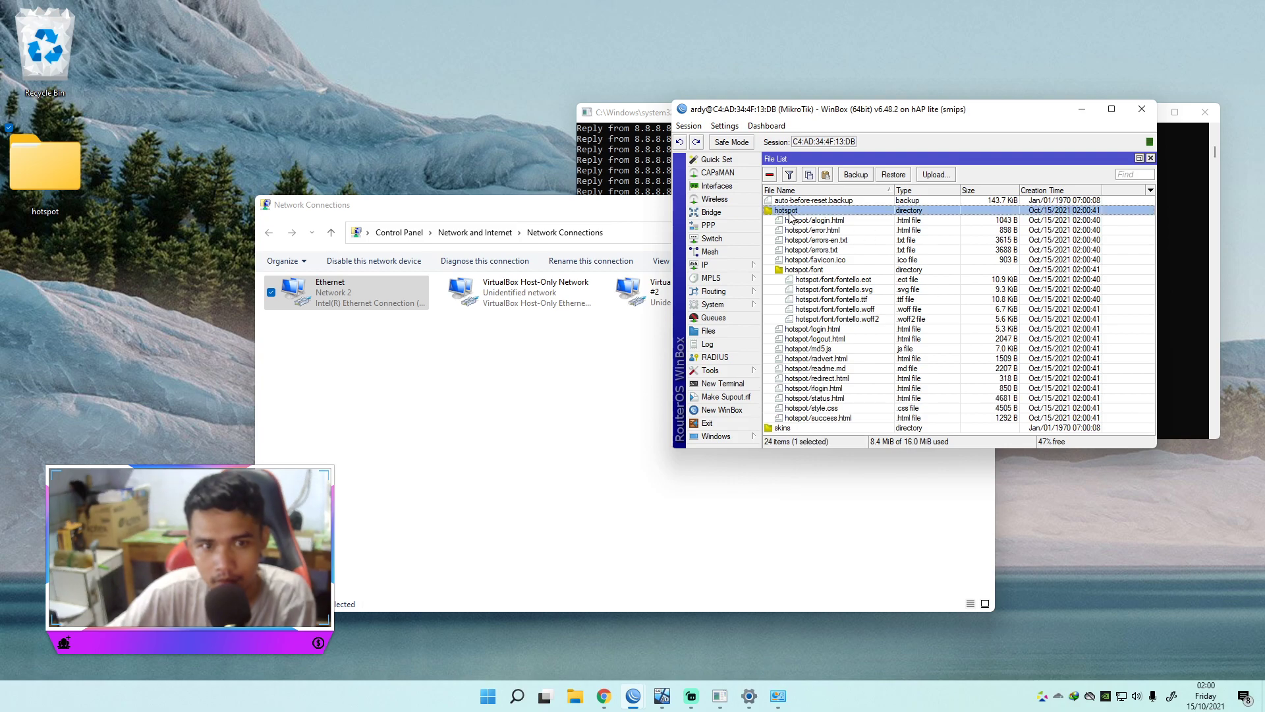
Step: Reload the ardywifi.net status page in Chrome
click(605, 695)
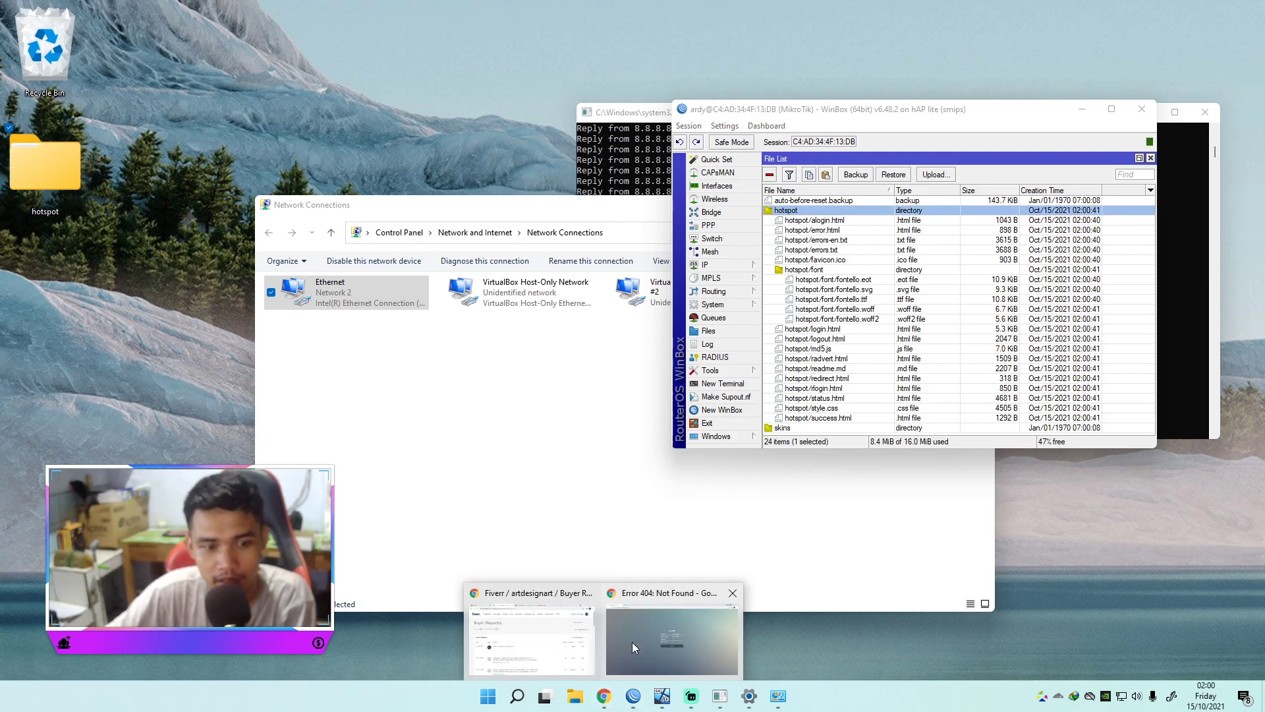
click(671, 641)
click(246, 36)
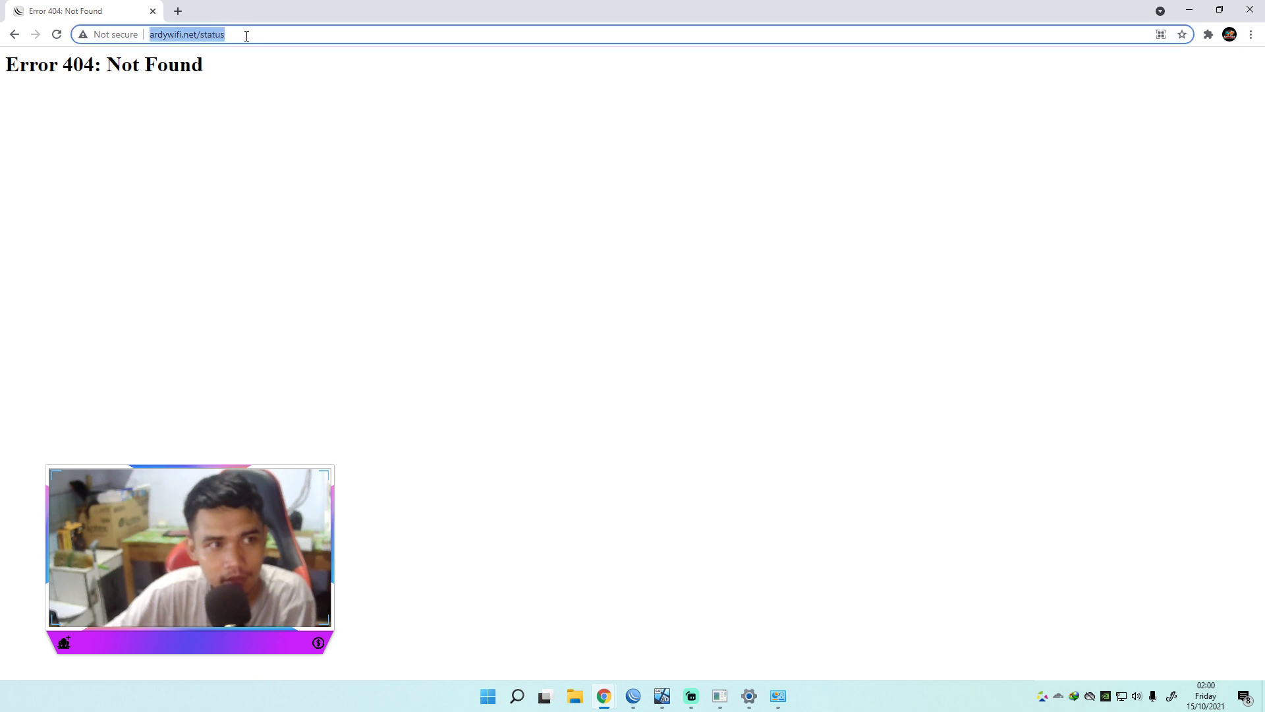
key(Return)
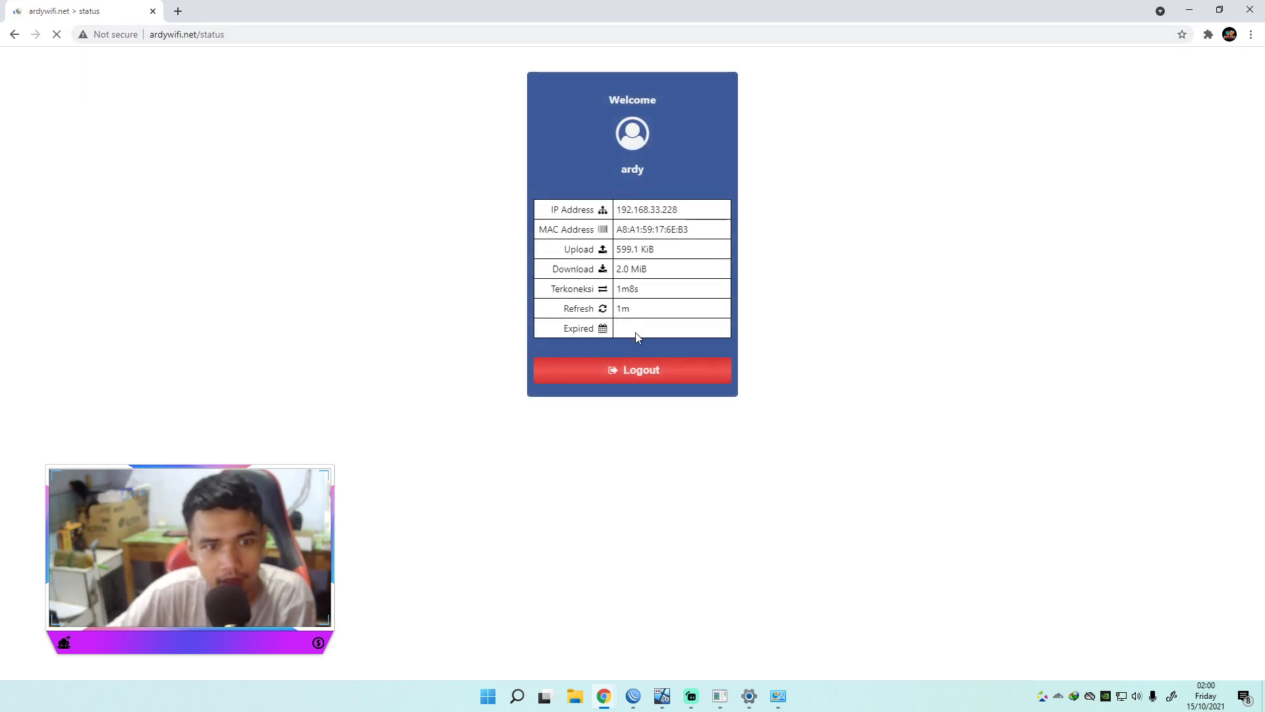
Step: Log out, log back in with Login Kembali, and open Check Status
click(641, 369)
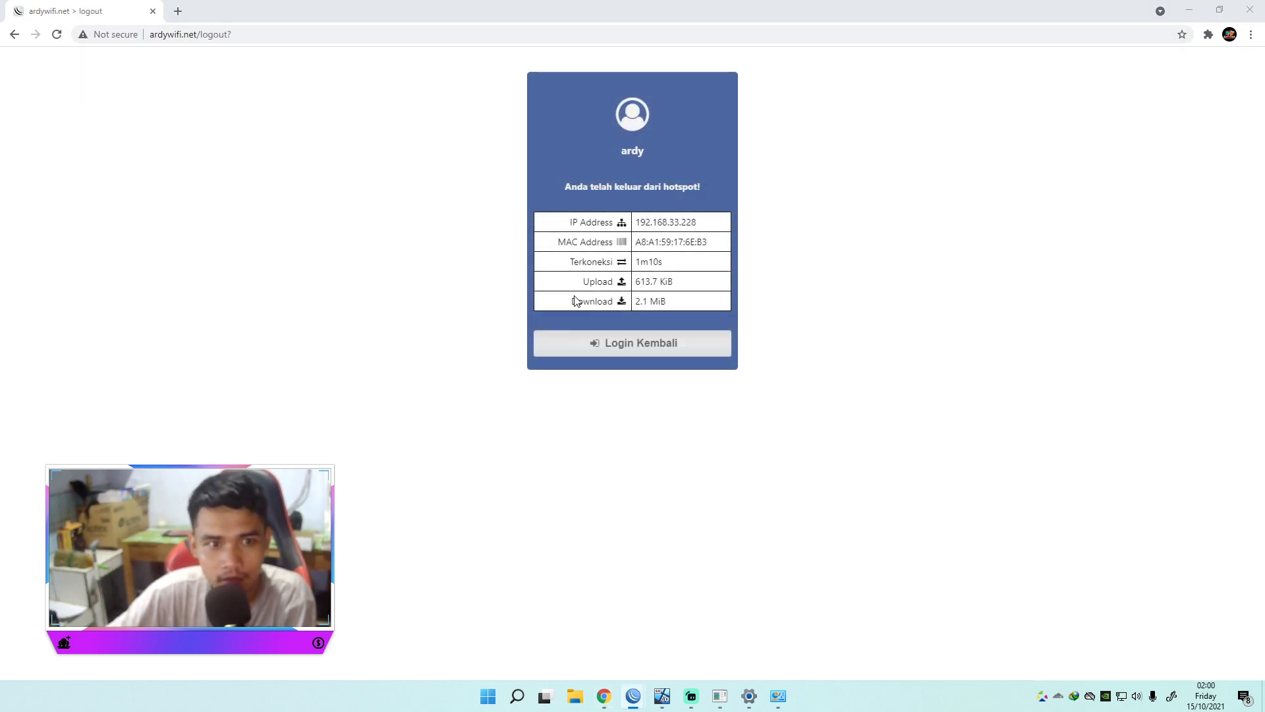
click(661, 356)
click(672, 337)
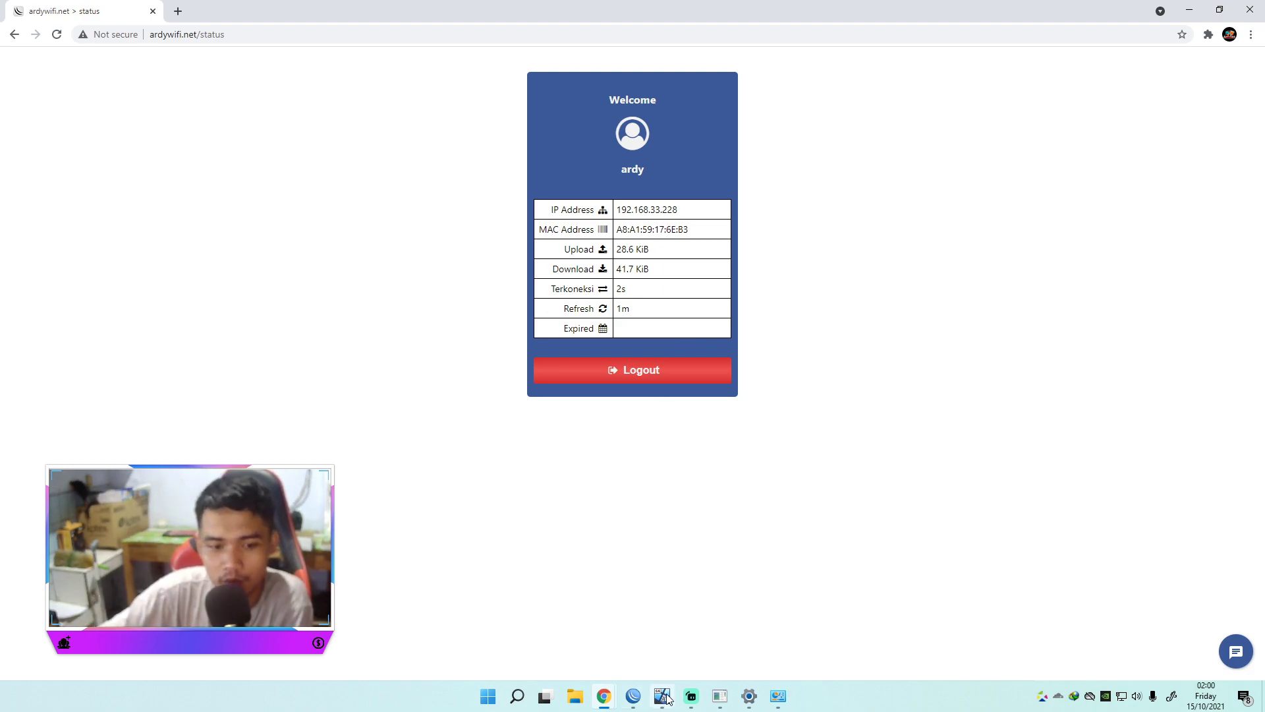
Step: Bring WinBox back and open the IP > Hotspot settings
mouse_move(633, 695)
click(582, 650)
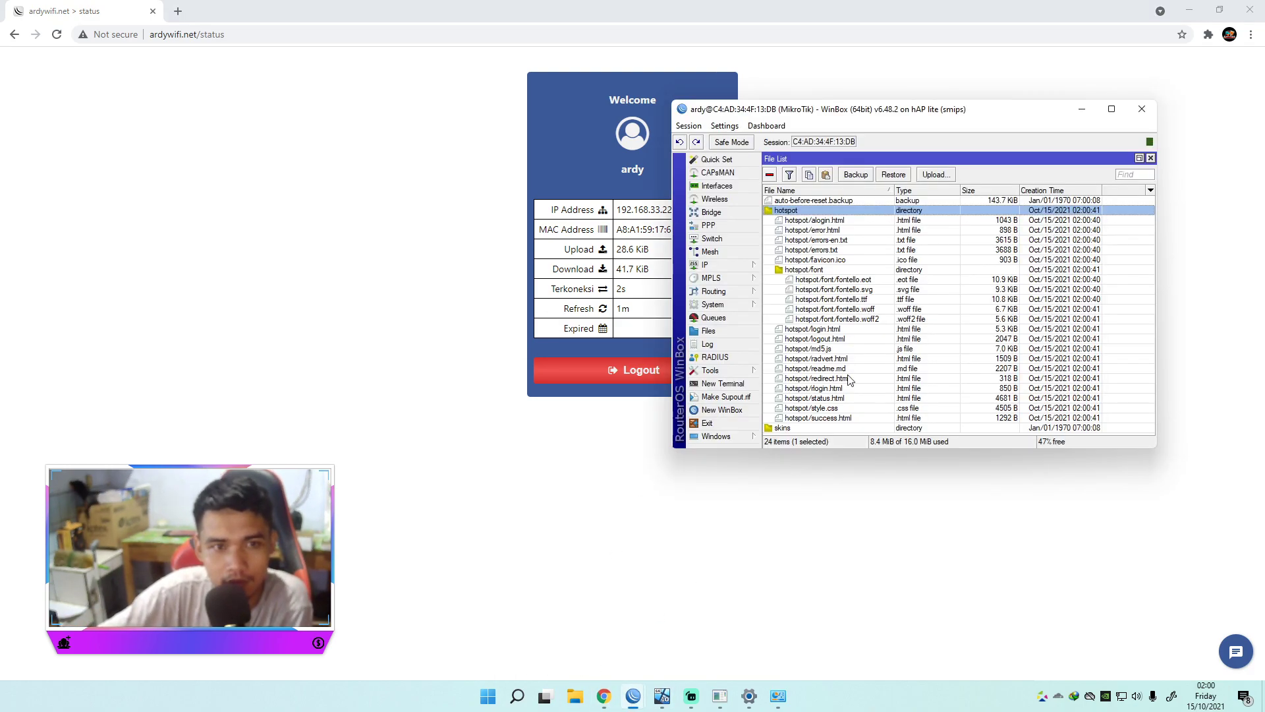
drag(841, 110, 717, 130)
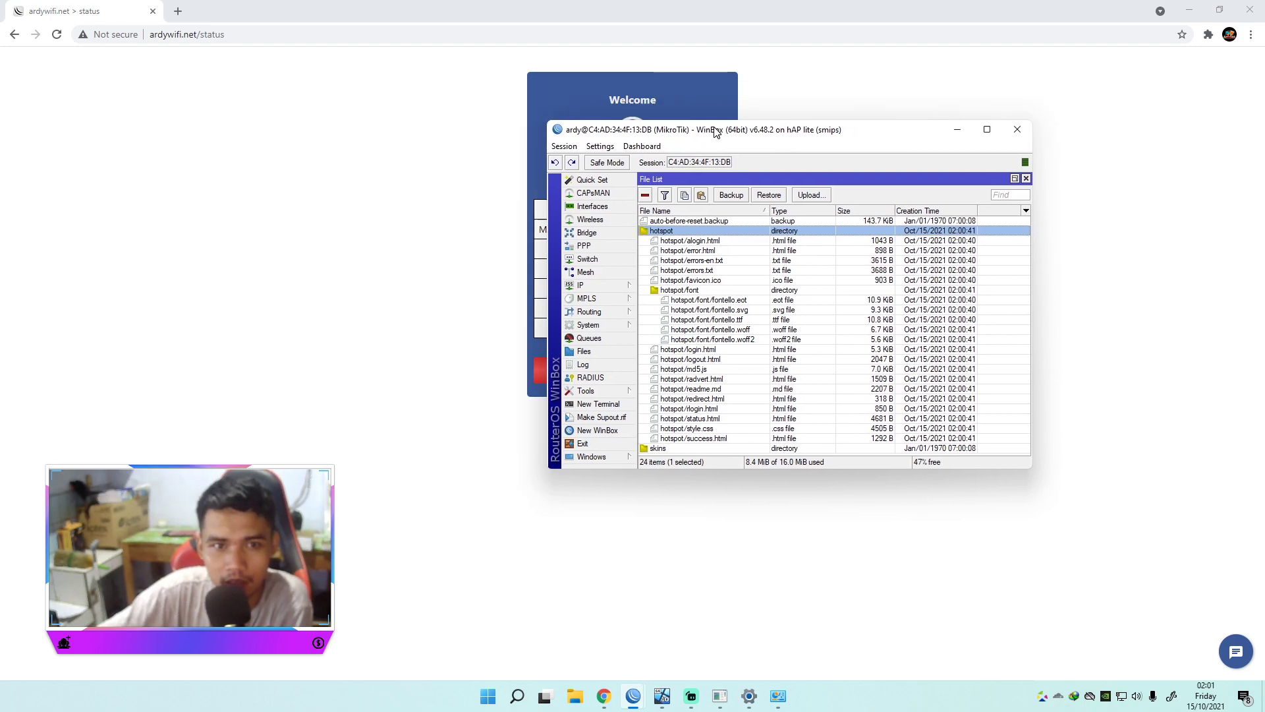
click(589, 288)
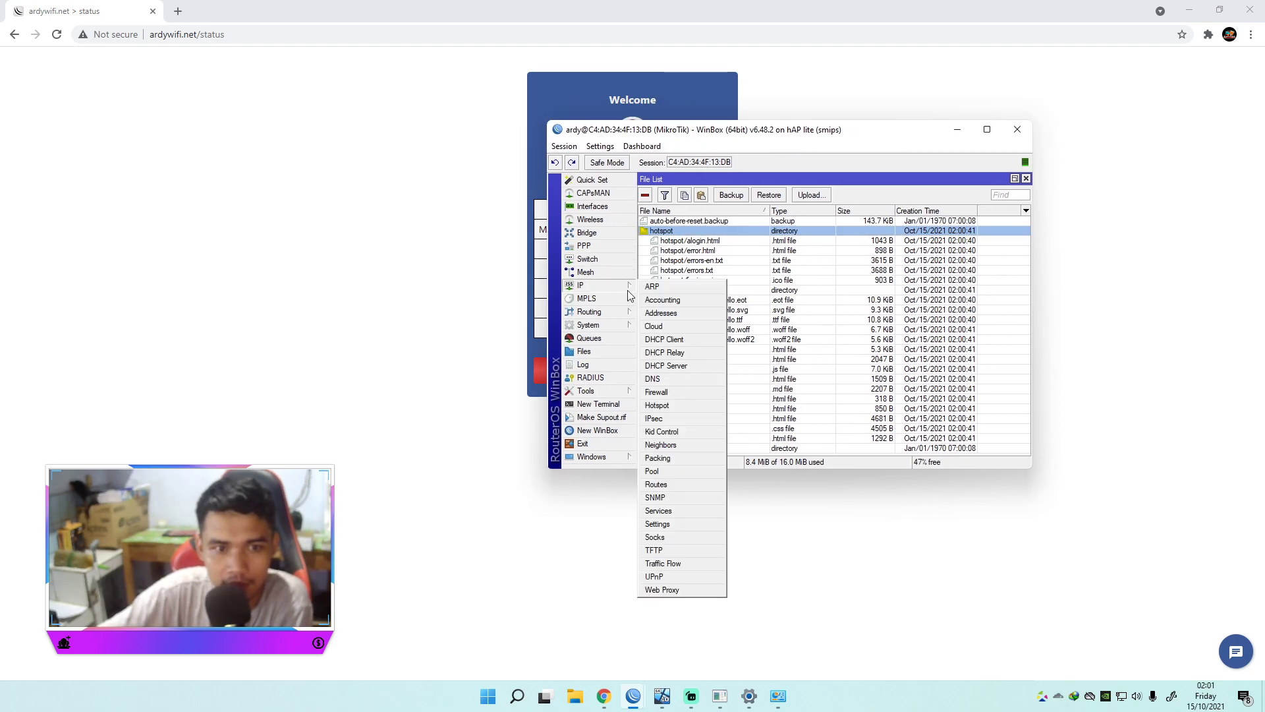
click(661, 405)
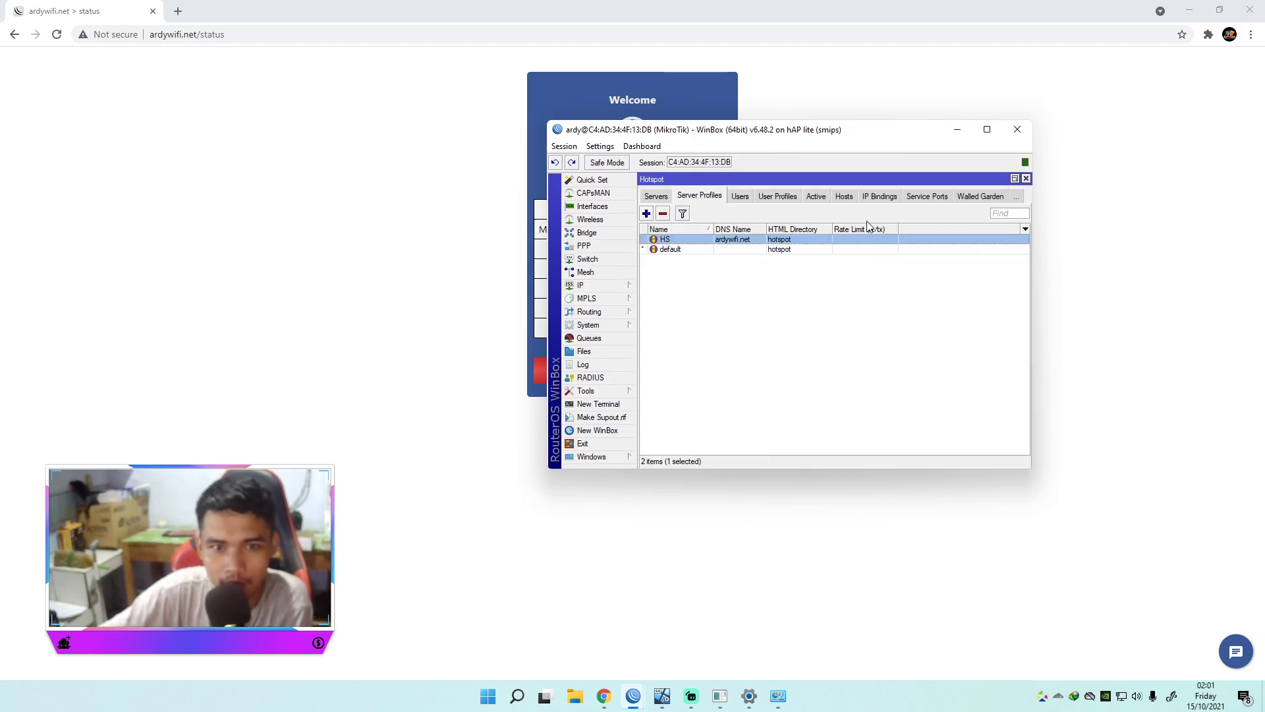
Step: In the hotspot Cookies list, delete the duplicate second cookie for the user
click(1016, 197)
click(1047, 347)
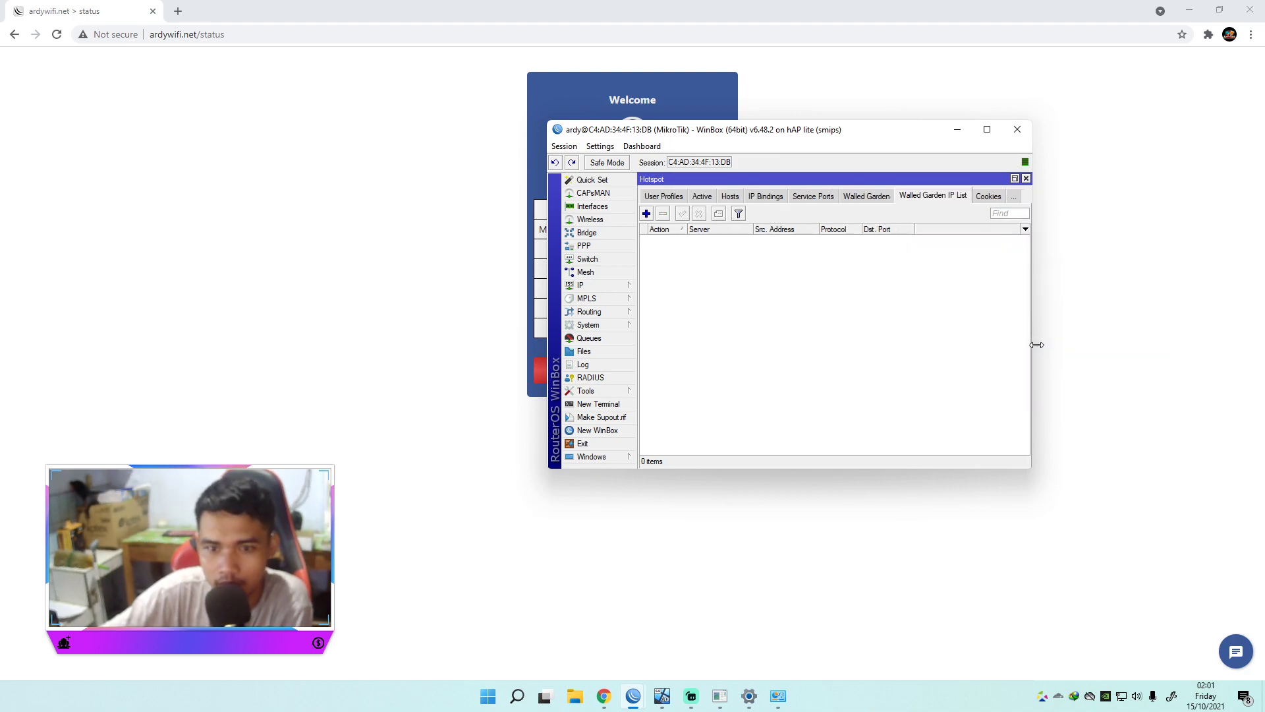
click(987, 198)
click(678, 246)
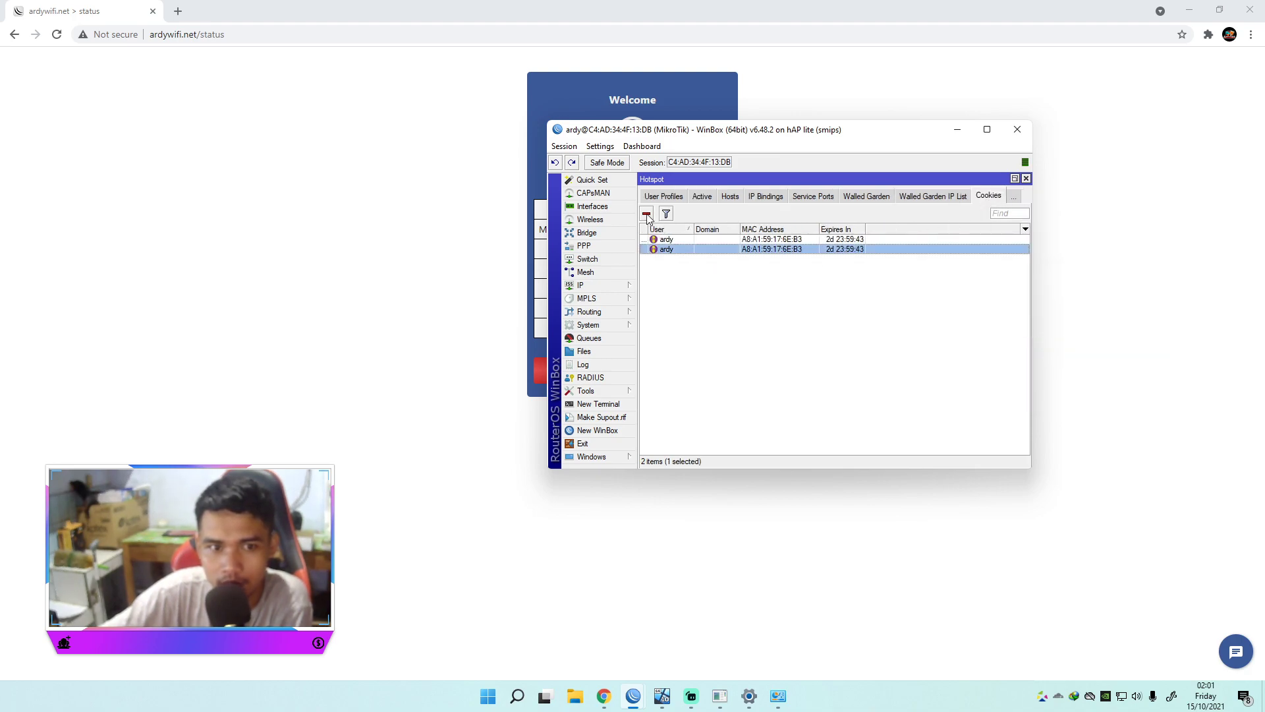
click(646, 214)
click(674, 242)
click(646, 214)
Step: Log out of the hotspot and return to the ArtWifi login page
click(539, 395)
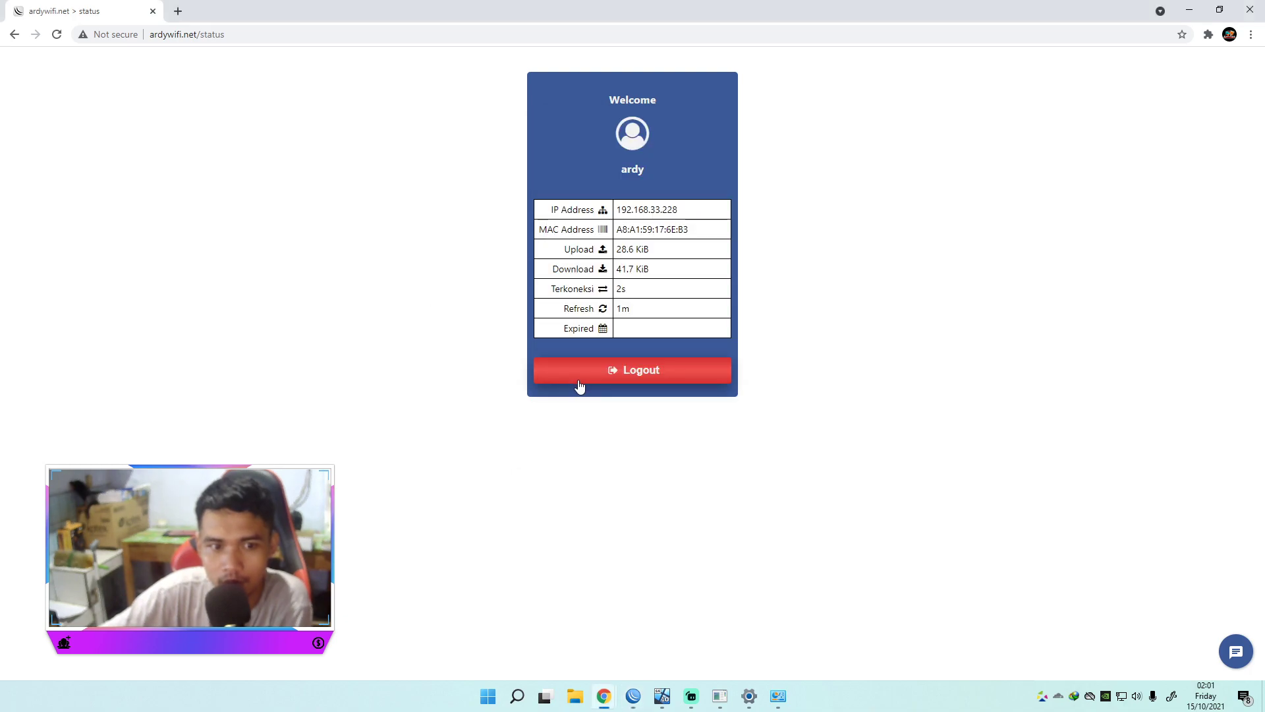
click(604, 370)
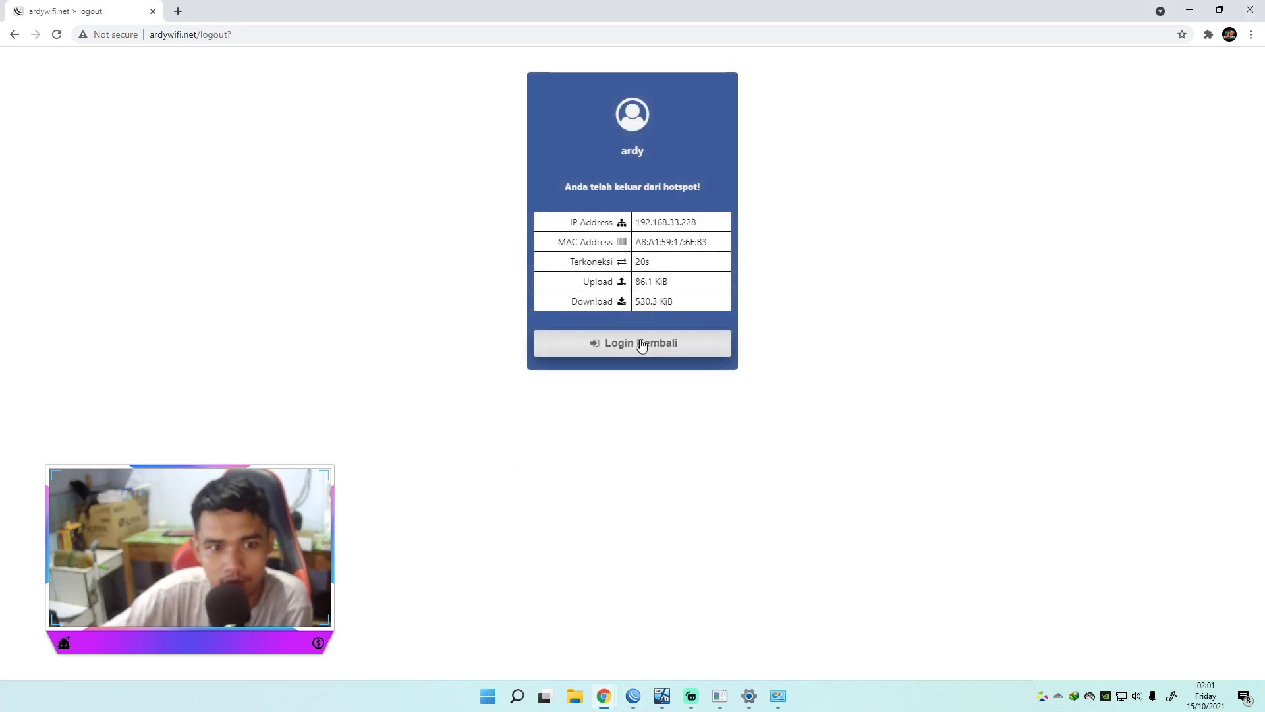
click(638, 344)
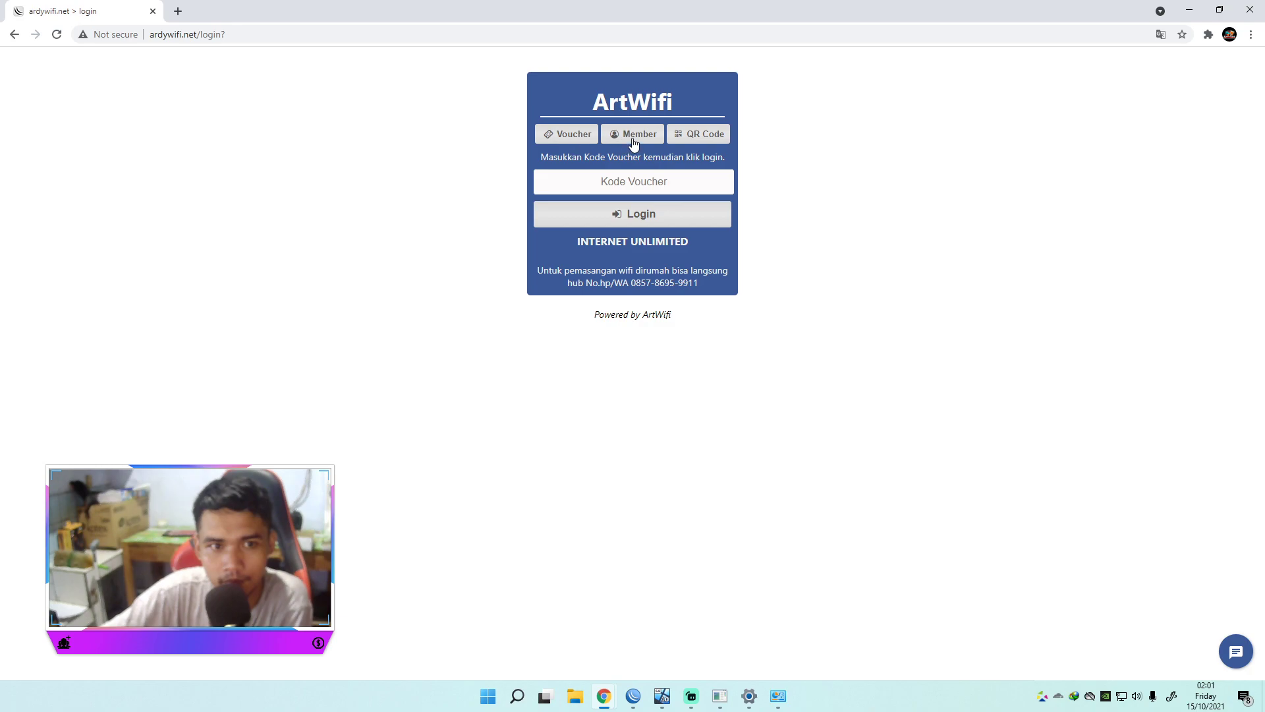
Step: Log in through the Member form with the username and password, dismissing the password warning
click(632, 135)
click(691, 141)
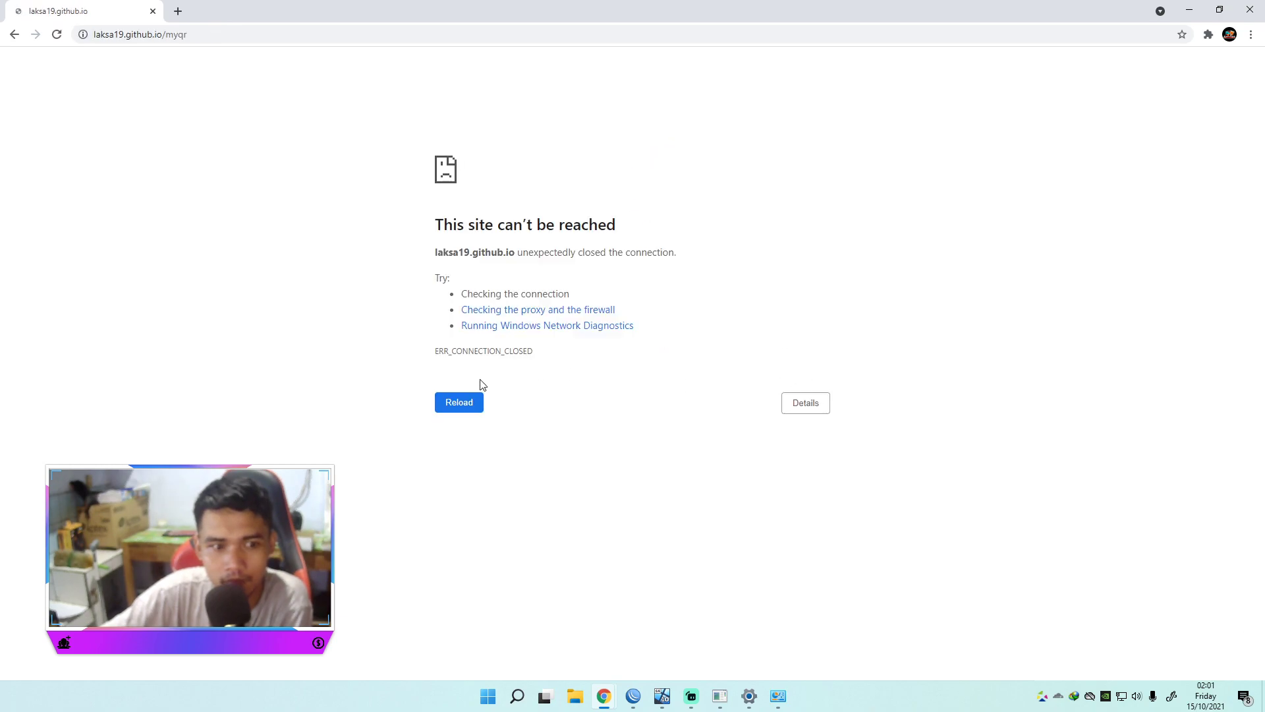
click(14, 34)
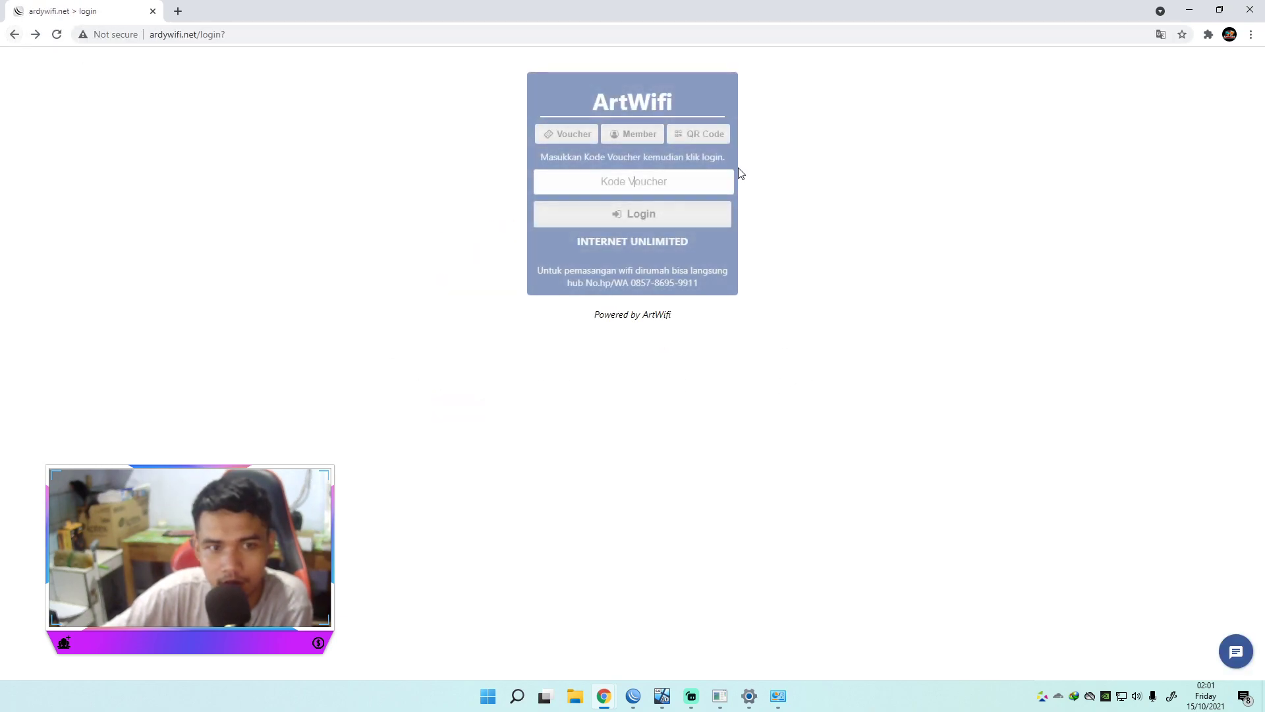
click(555, 136)
click(628, 136)
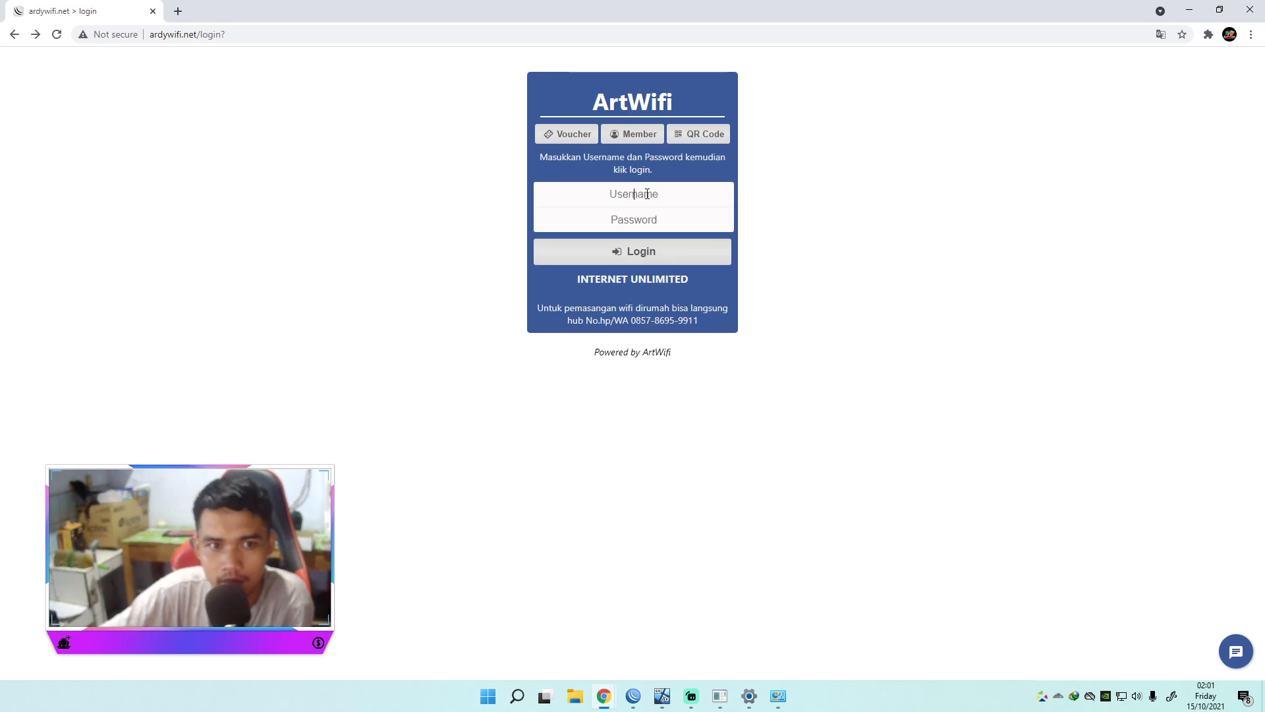
text(ard)
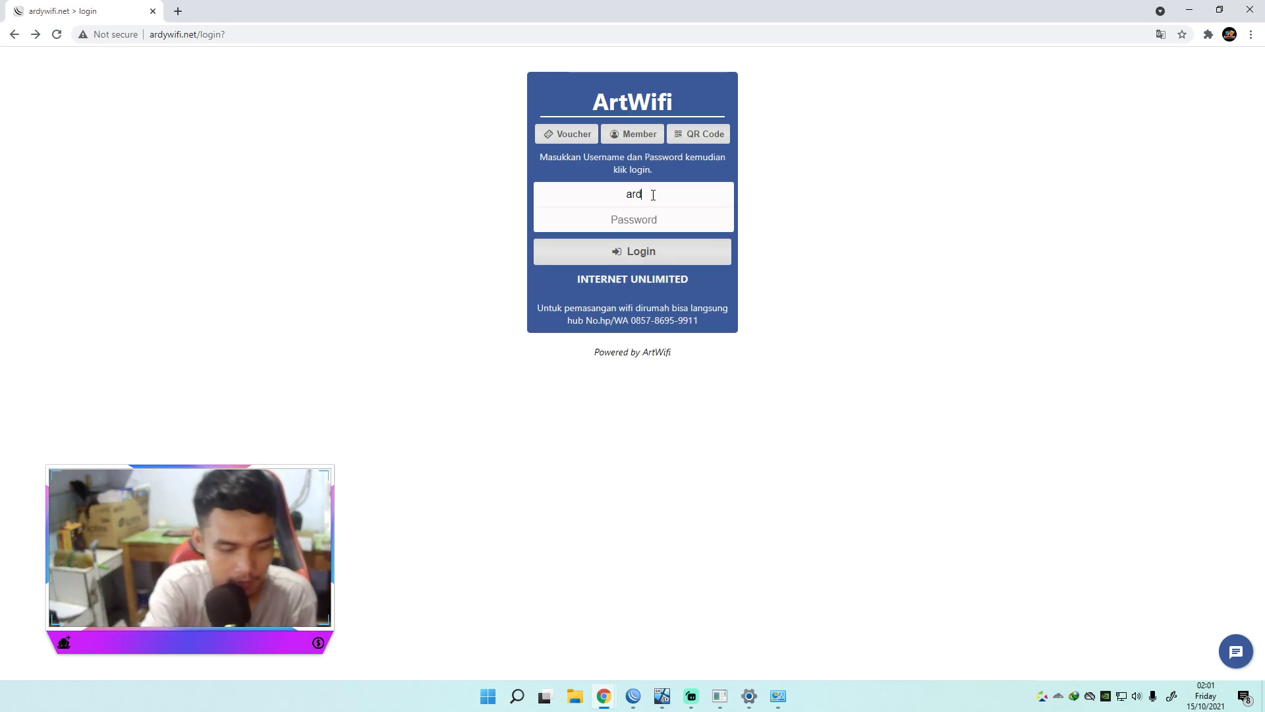
text(••)
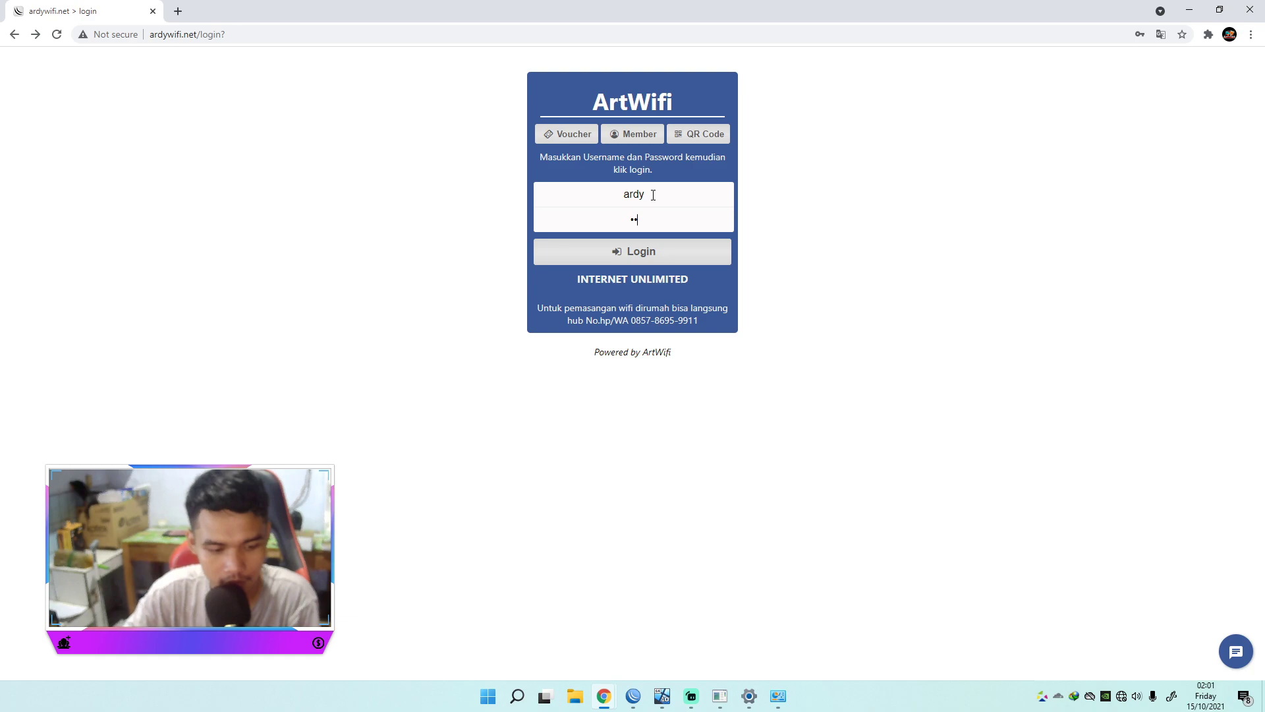
click(657, 259)
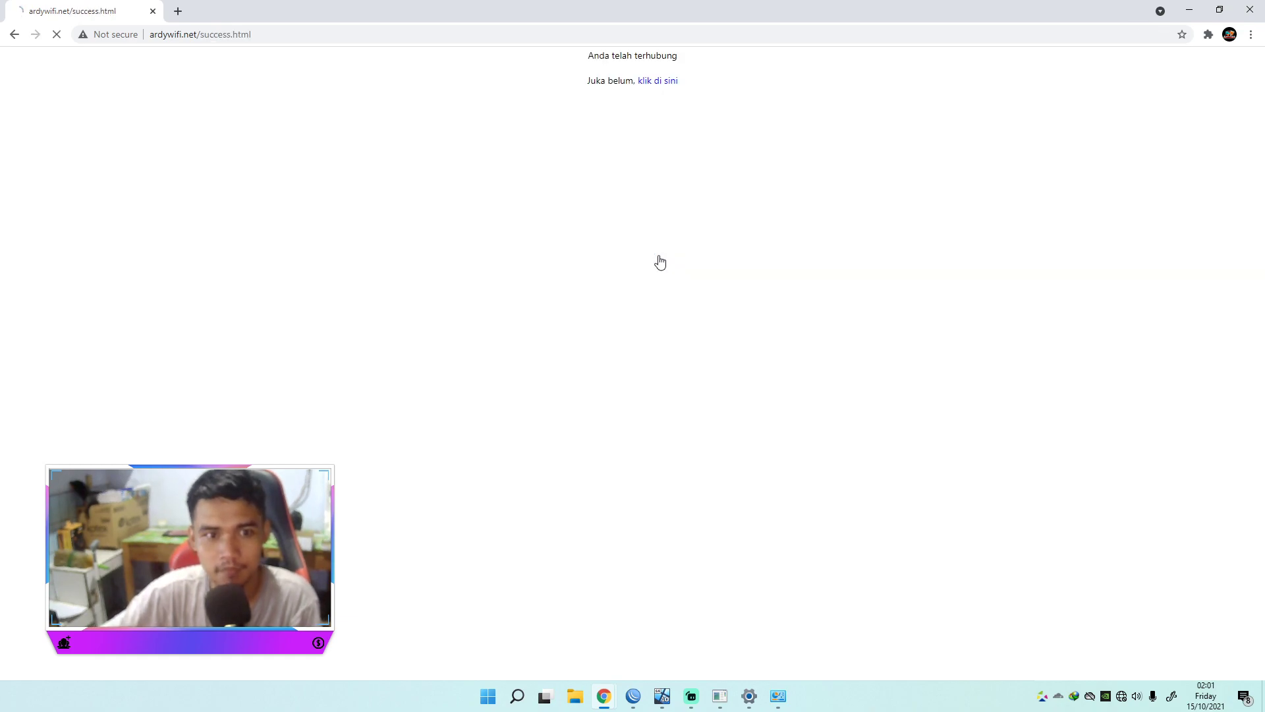
click(749, 224)
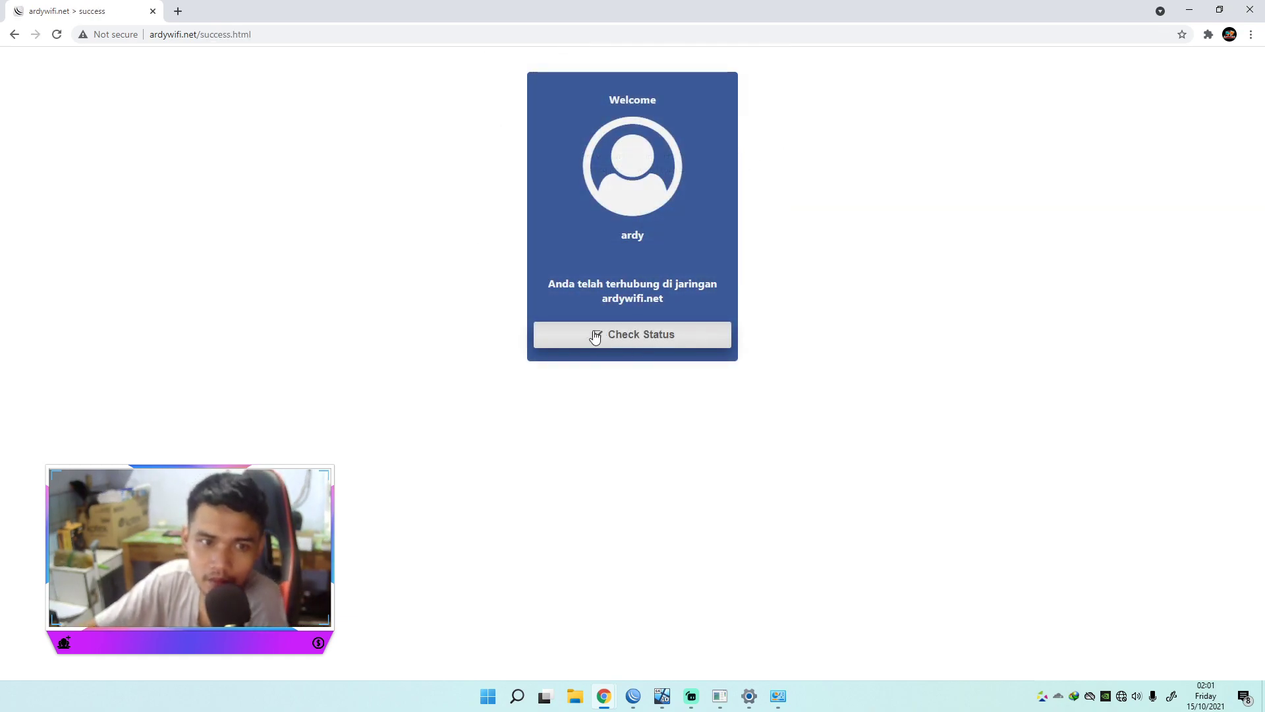
Step: Move the ping.exe console to the lower left beside the status page showing 36.5 KiB up, 65.8 KiB down
mouse_move(771, 705)
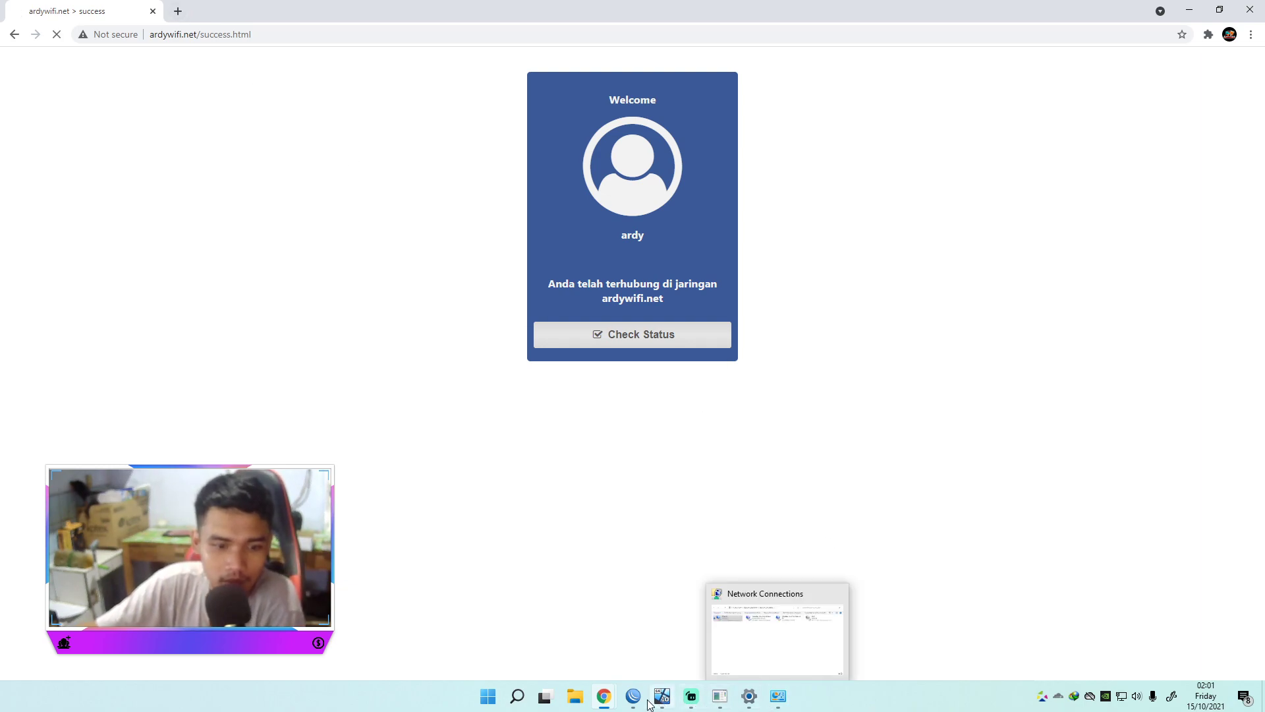
click(722, 697)
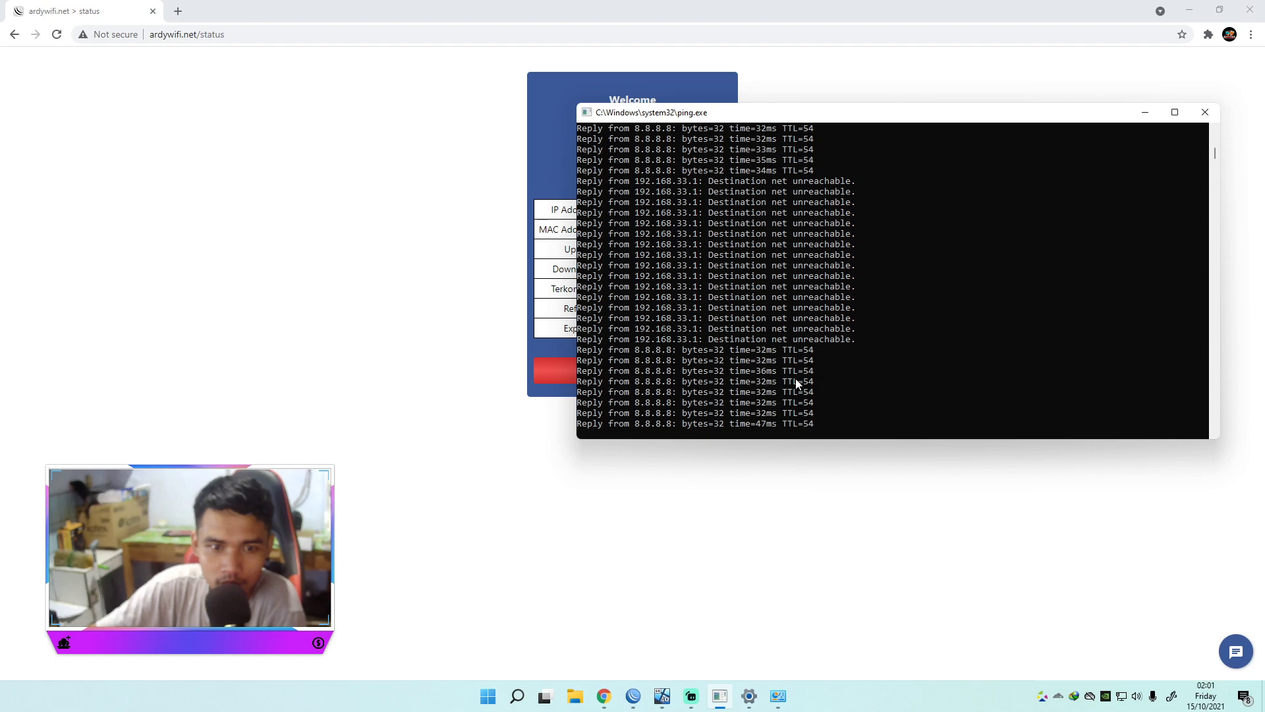
drag(827, 113, 290, 412)
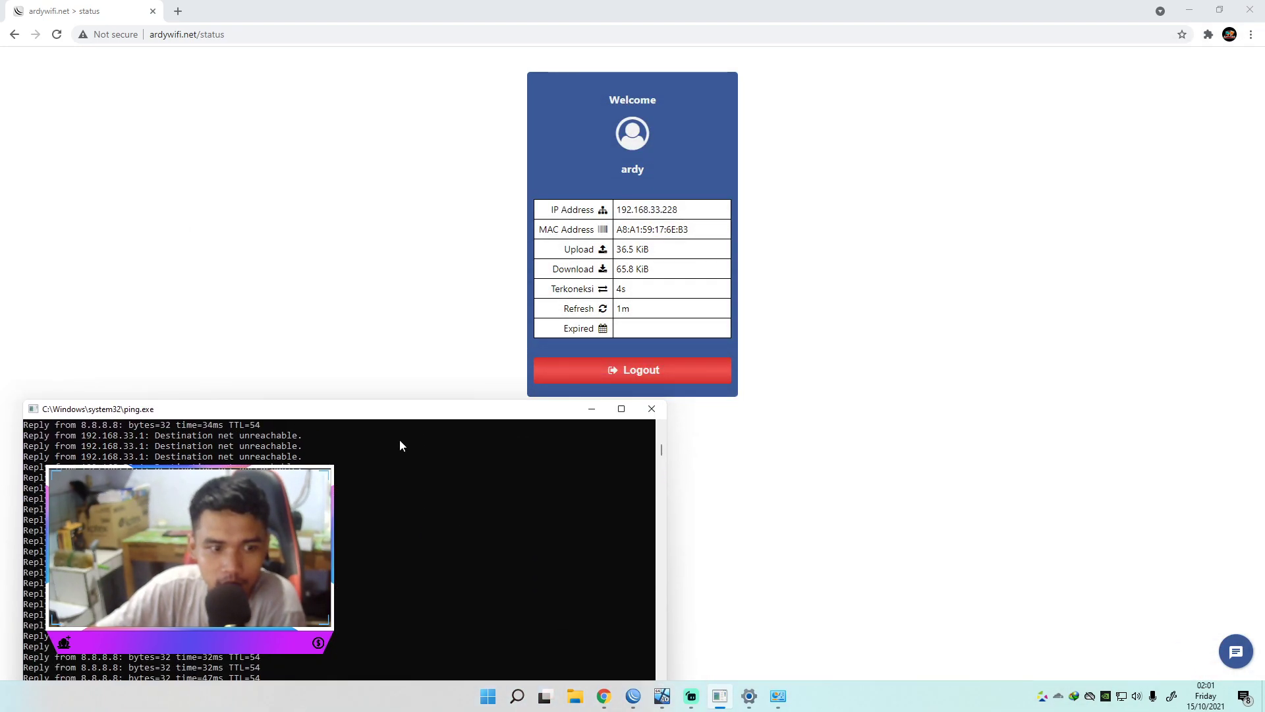
drag(511, 417, 479, 406)
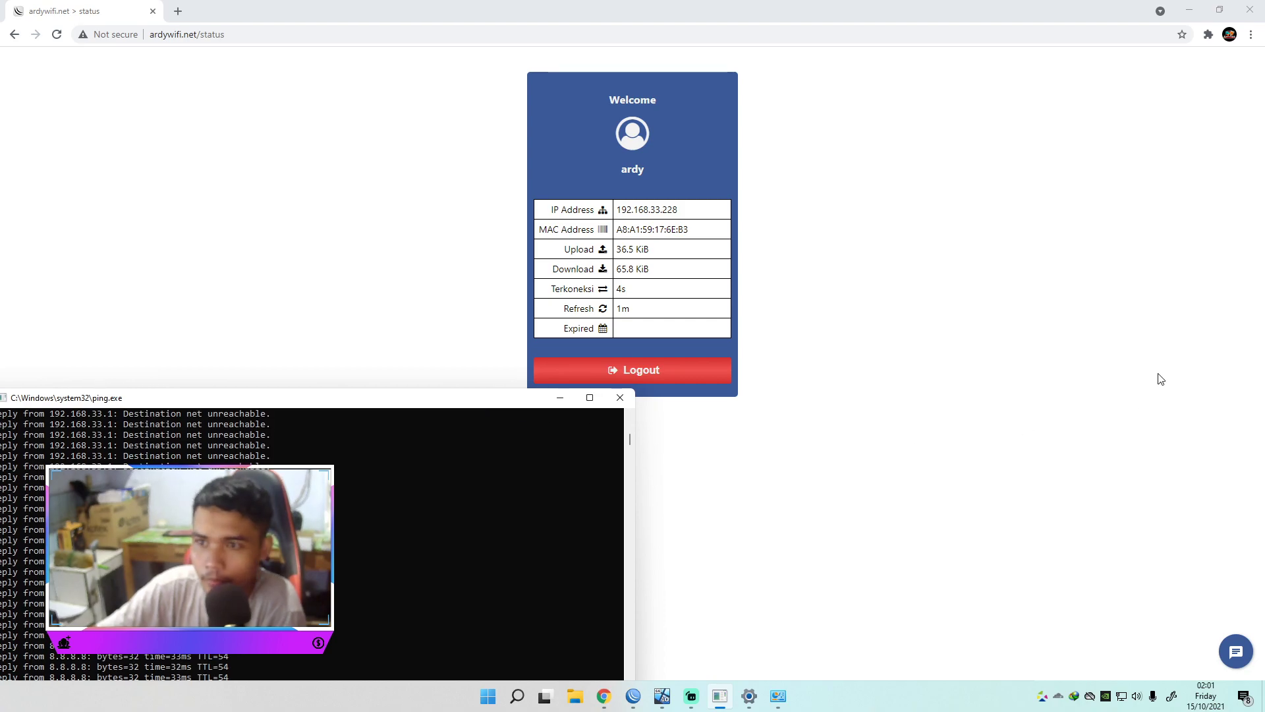
click(691, 701)
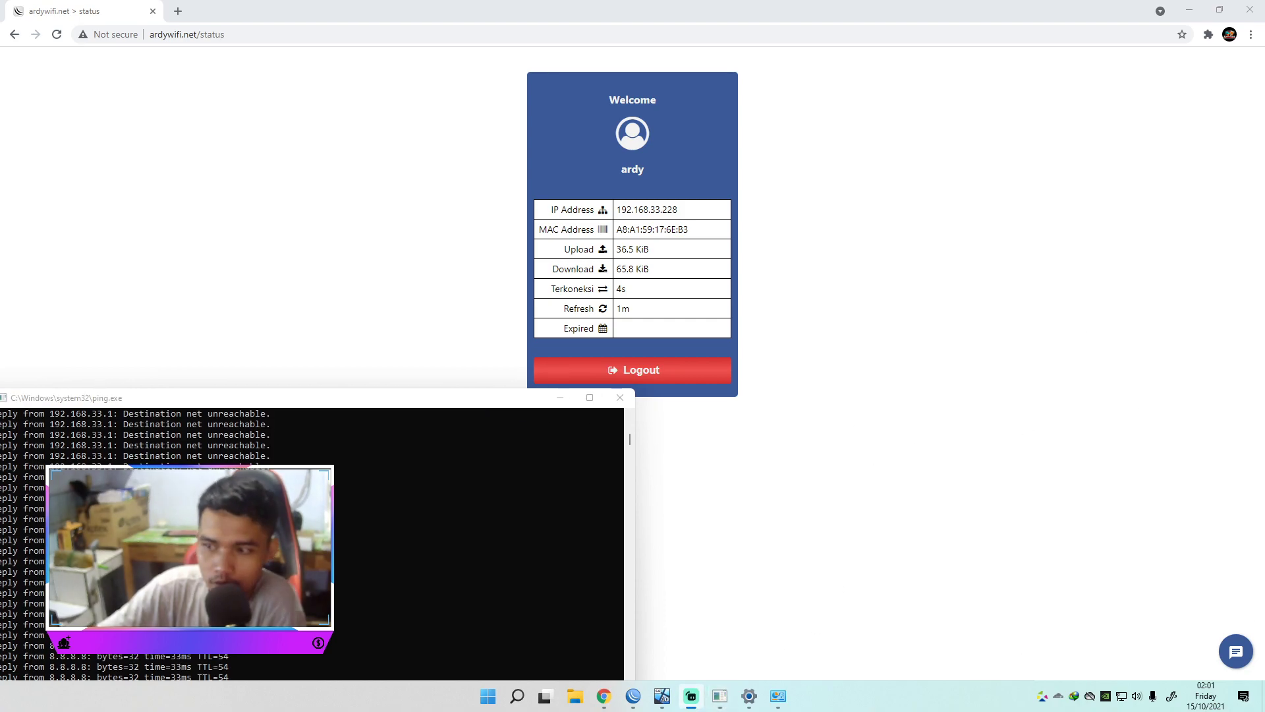